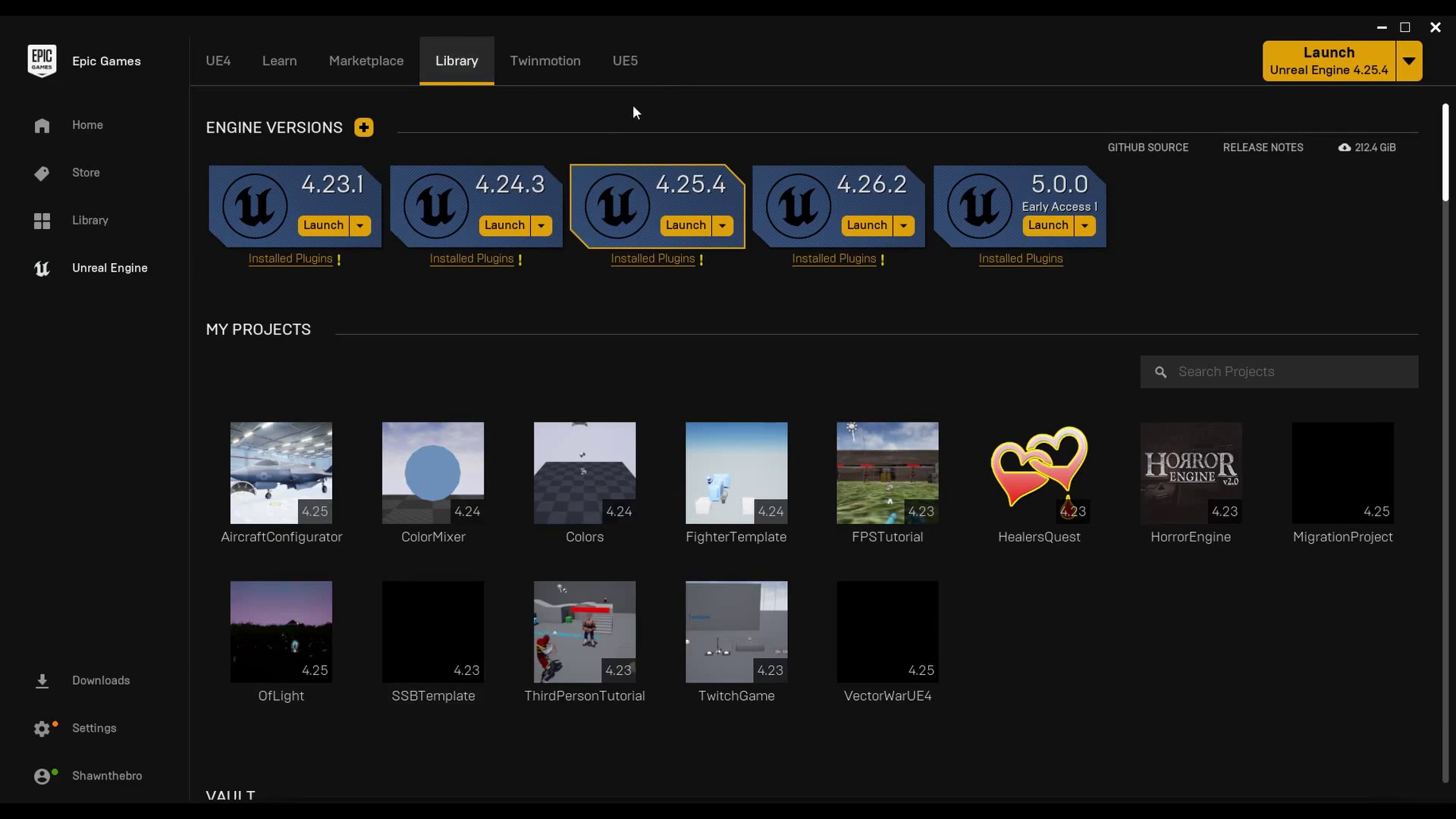
- View the UE5 early access page in the launcher and return to the engine library
click(630, 61)
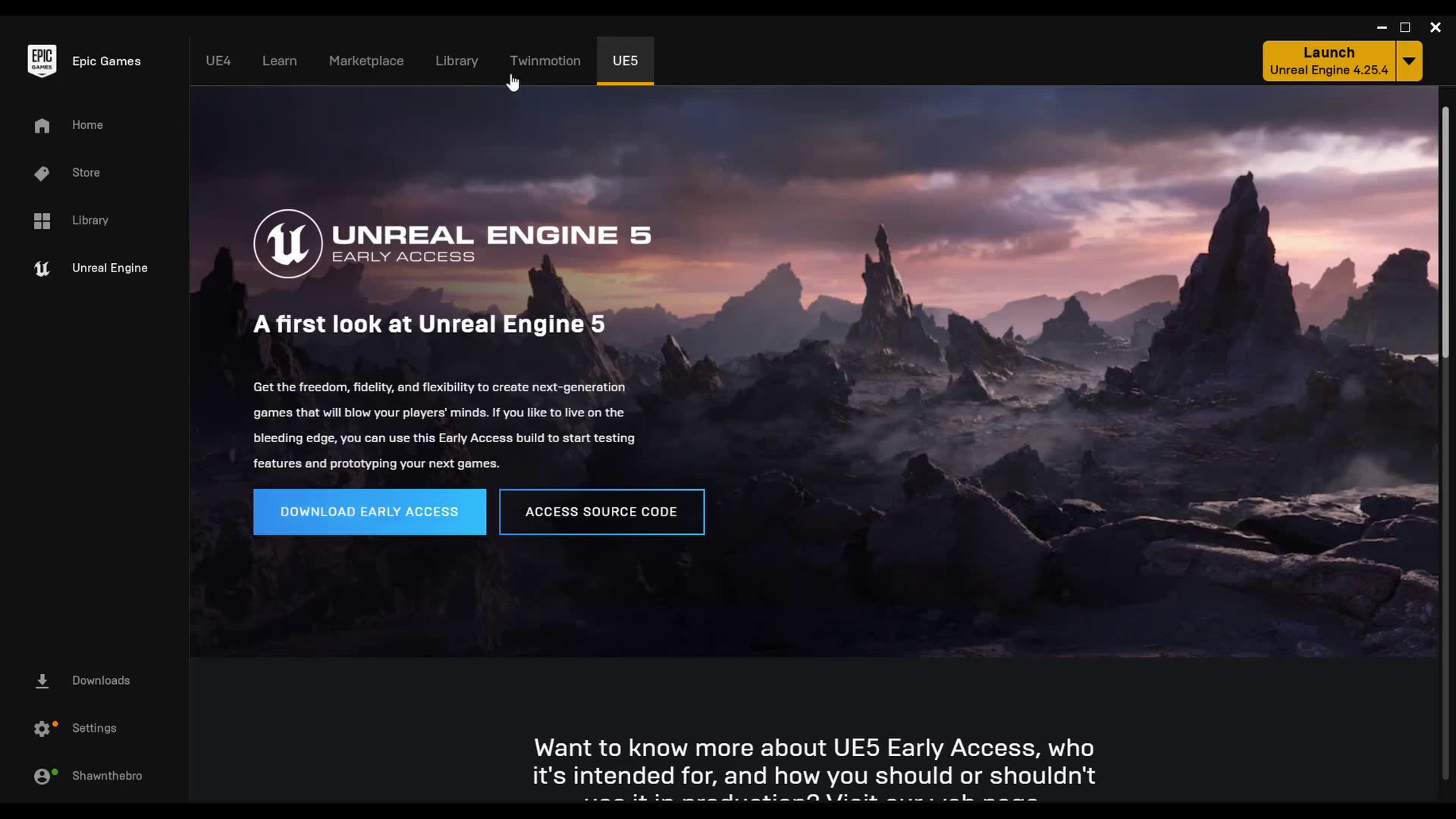
click(483, 73)
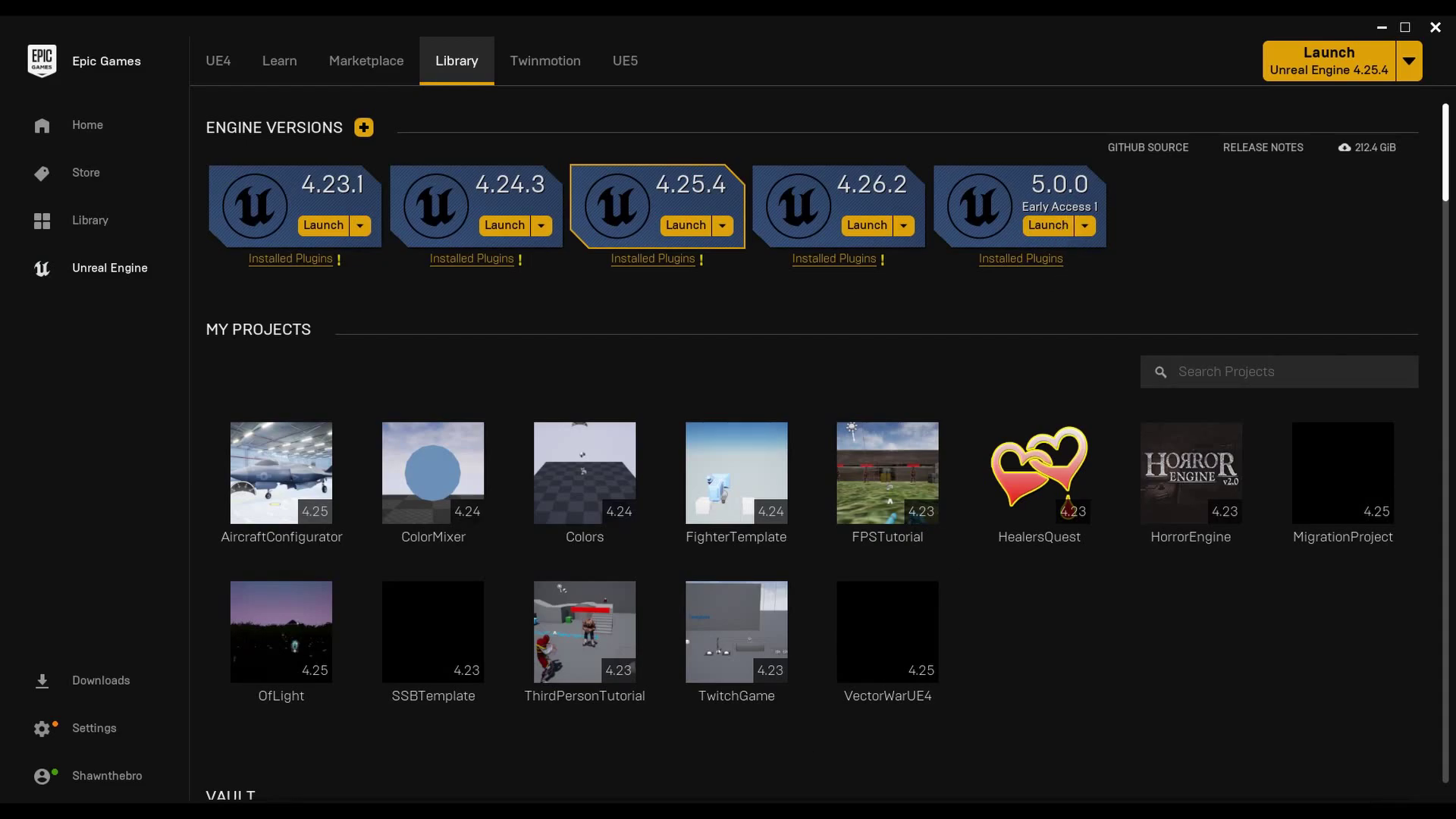
- Switch to the Unreal Project Browser, look through the games, film, architecture and automotive template categories, and return to the recent projects
mouse_move(720, 811)
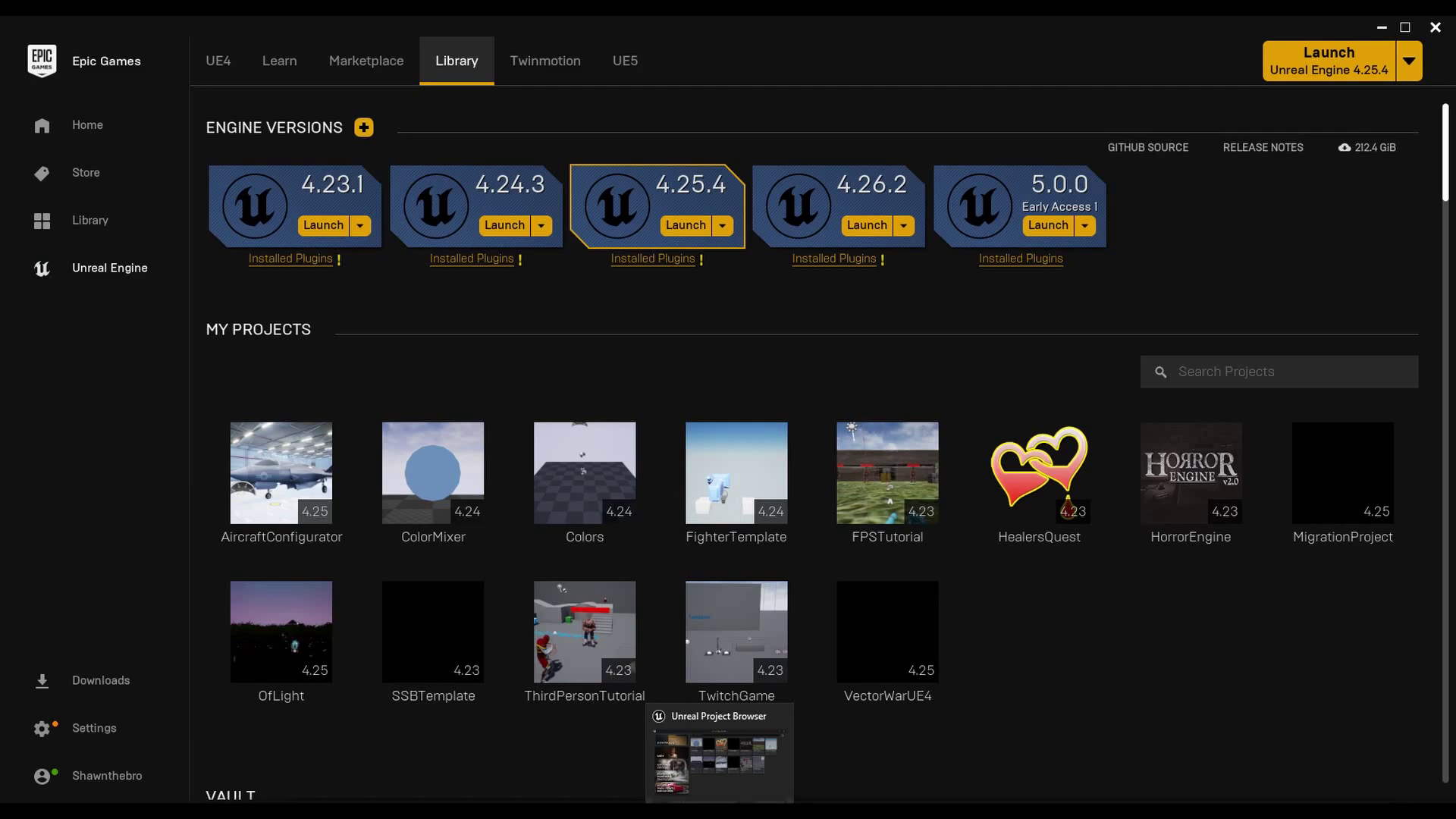
click(719, 758)
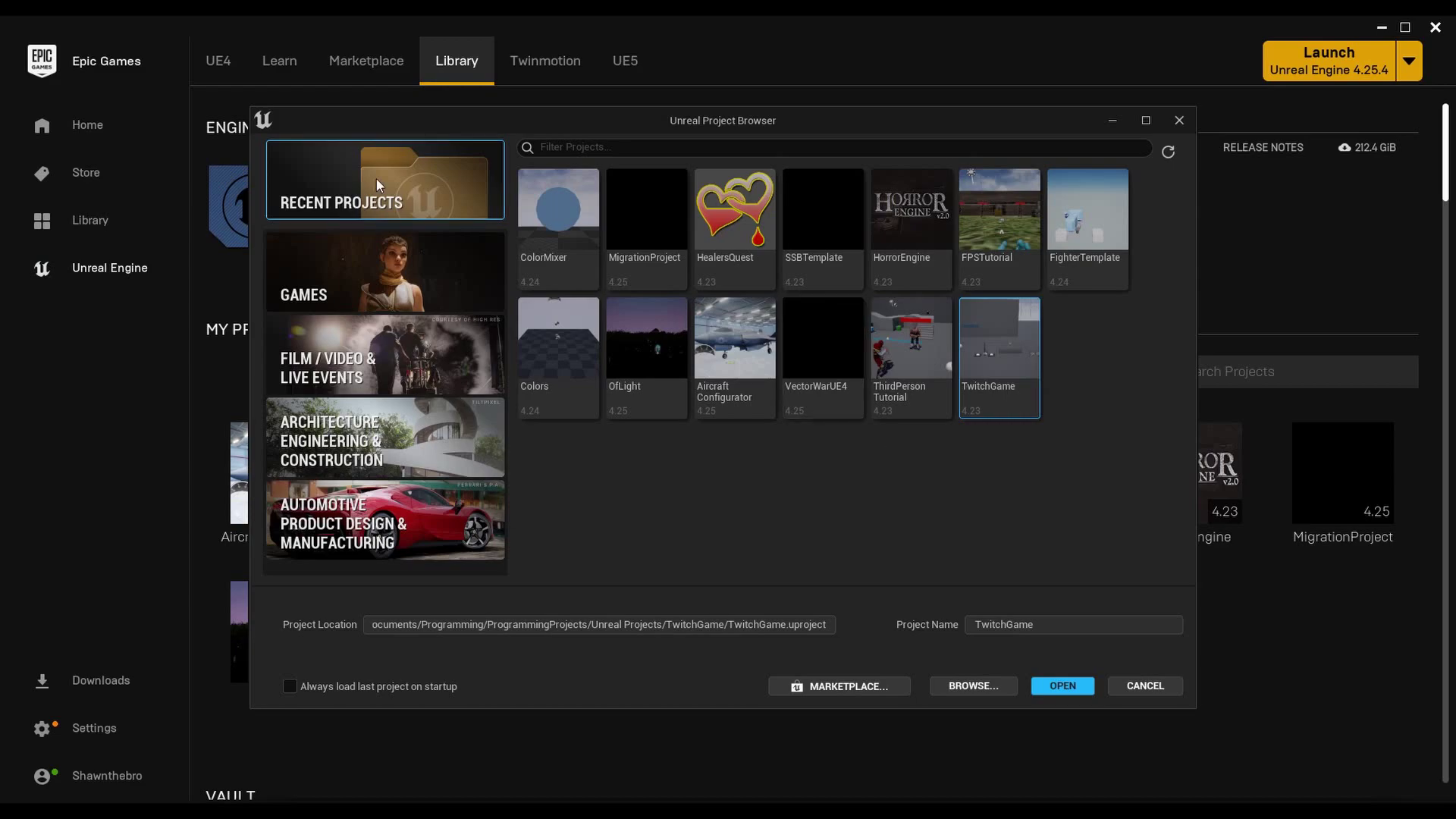
click(402, 300)
click(399, 365)
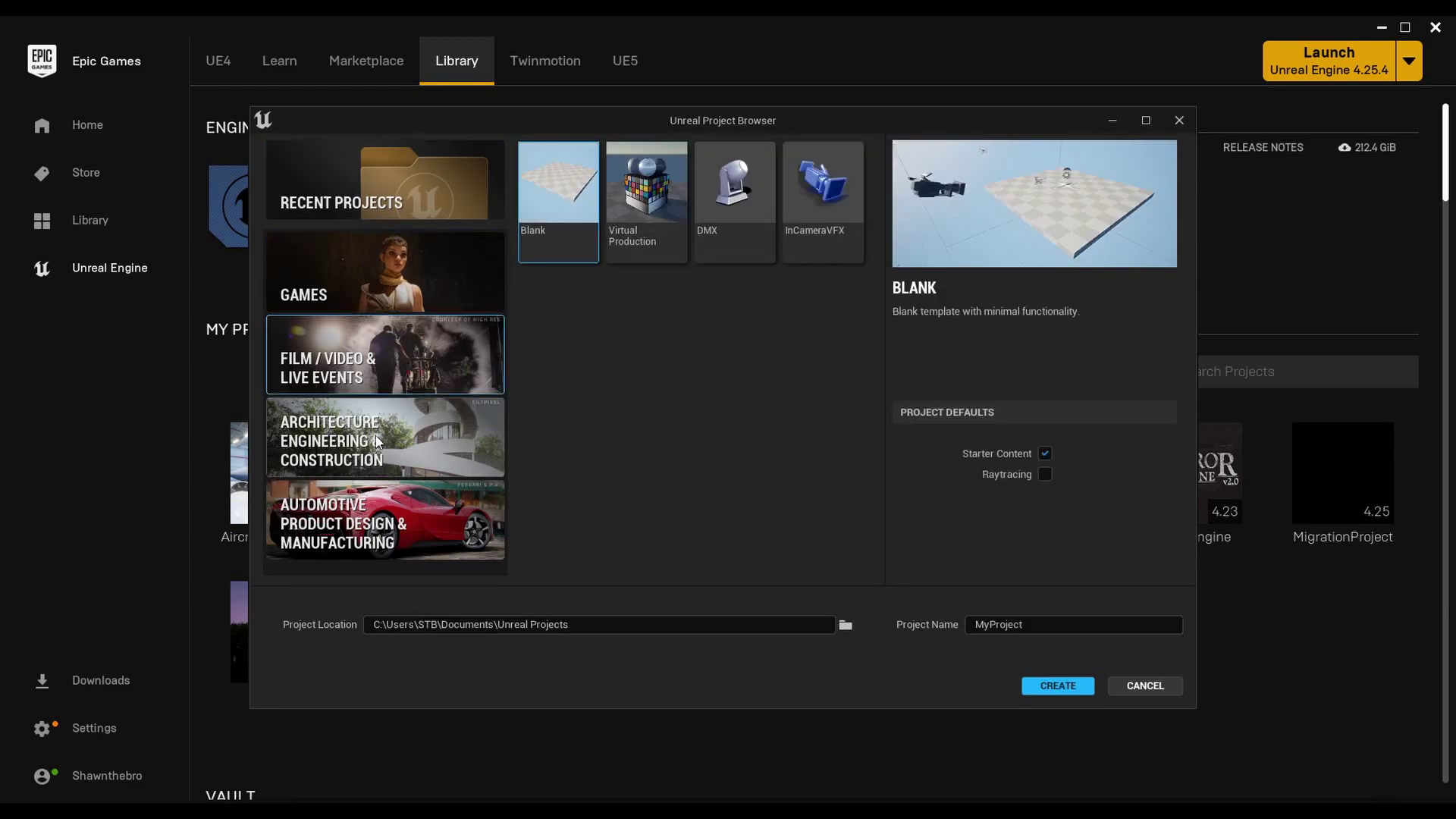
click(366, 403)
click(406, 502)
click(388, 265)
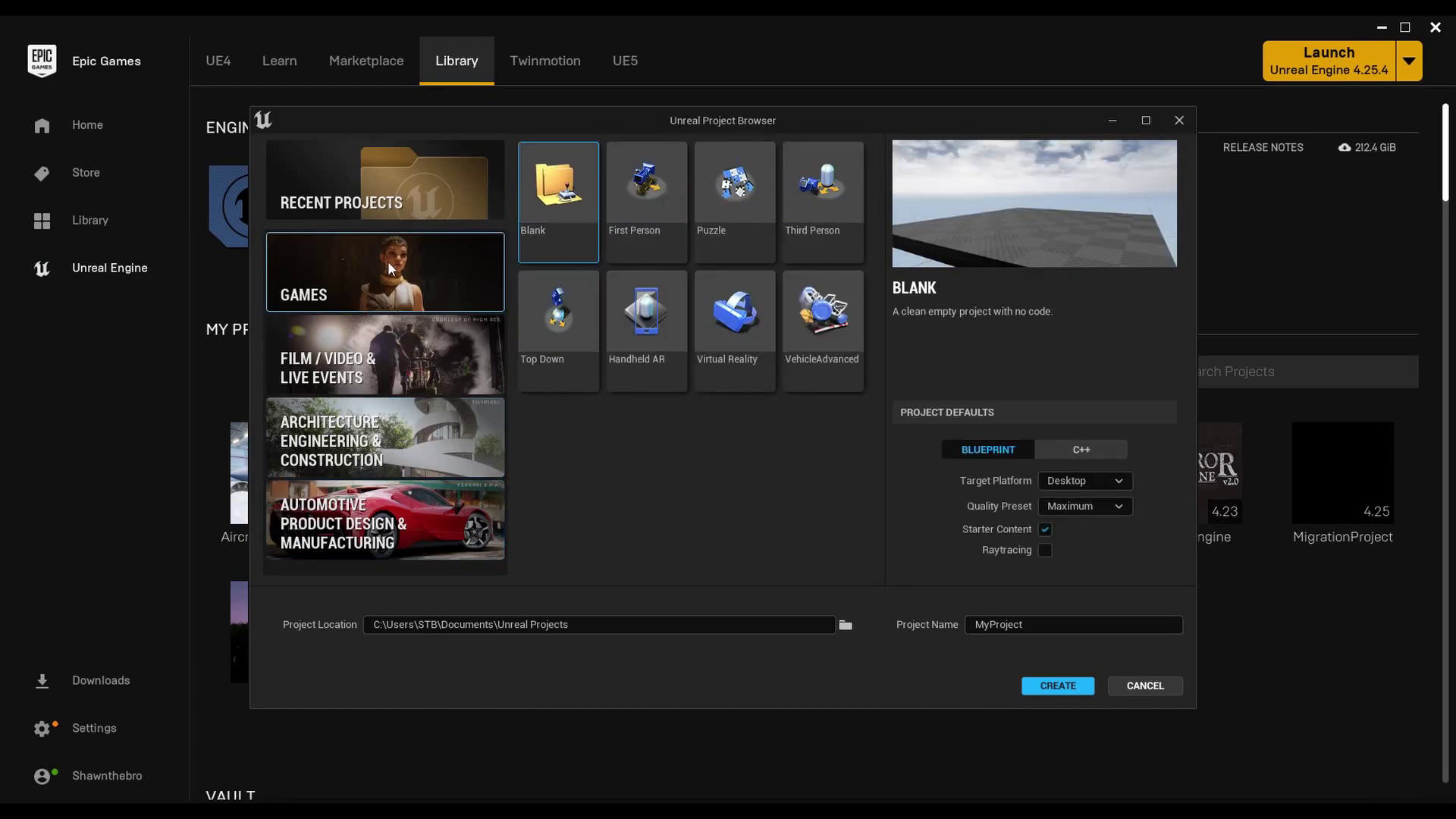
click(356, 189)
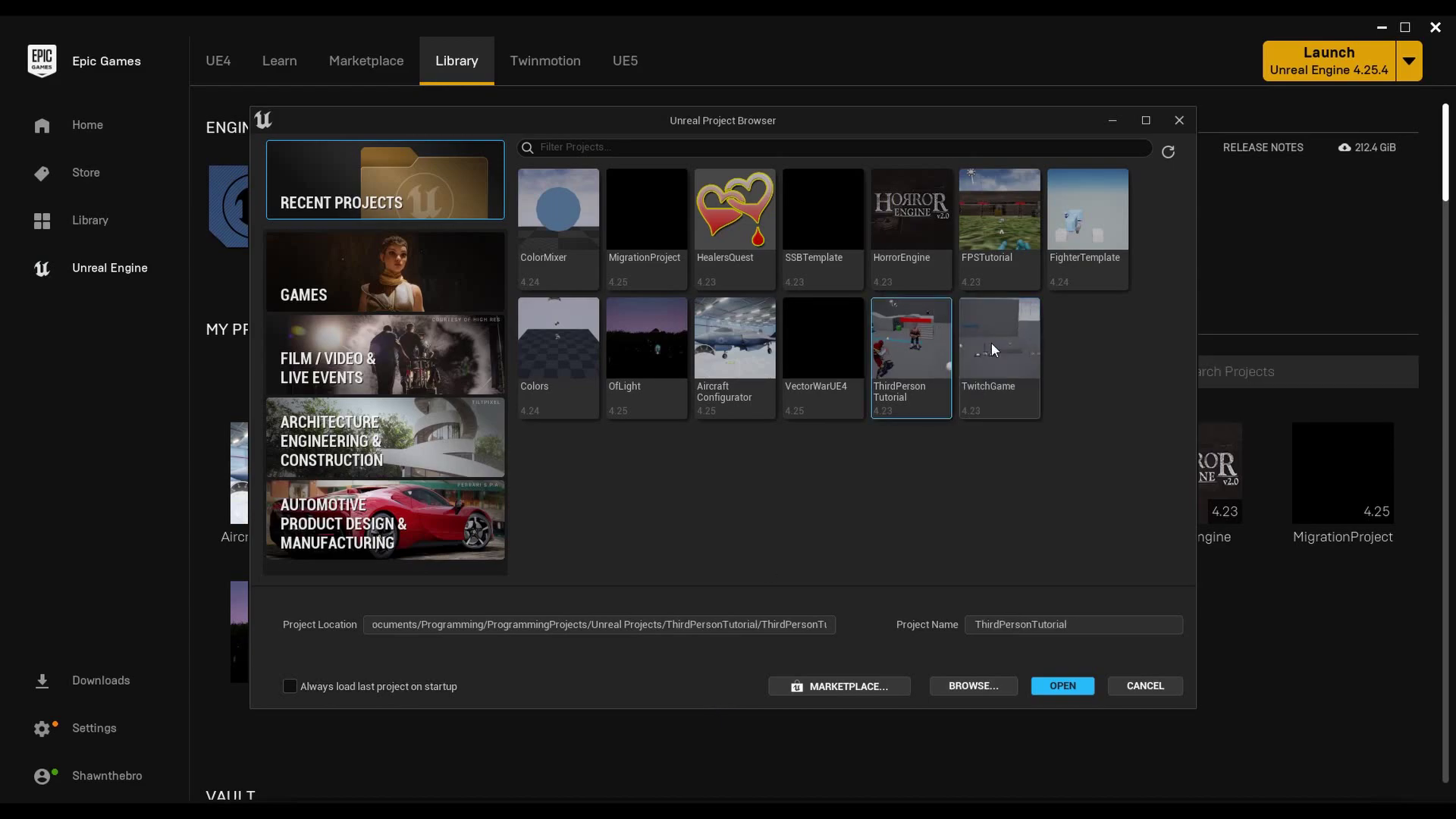
- Open the TwitchGame project from the recent projects as a converted copy, checking the additional conversion options first
click(1062, 687)
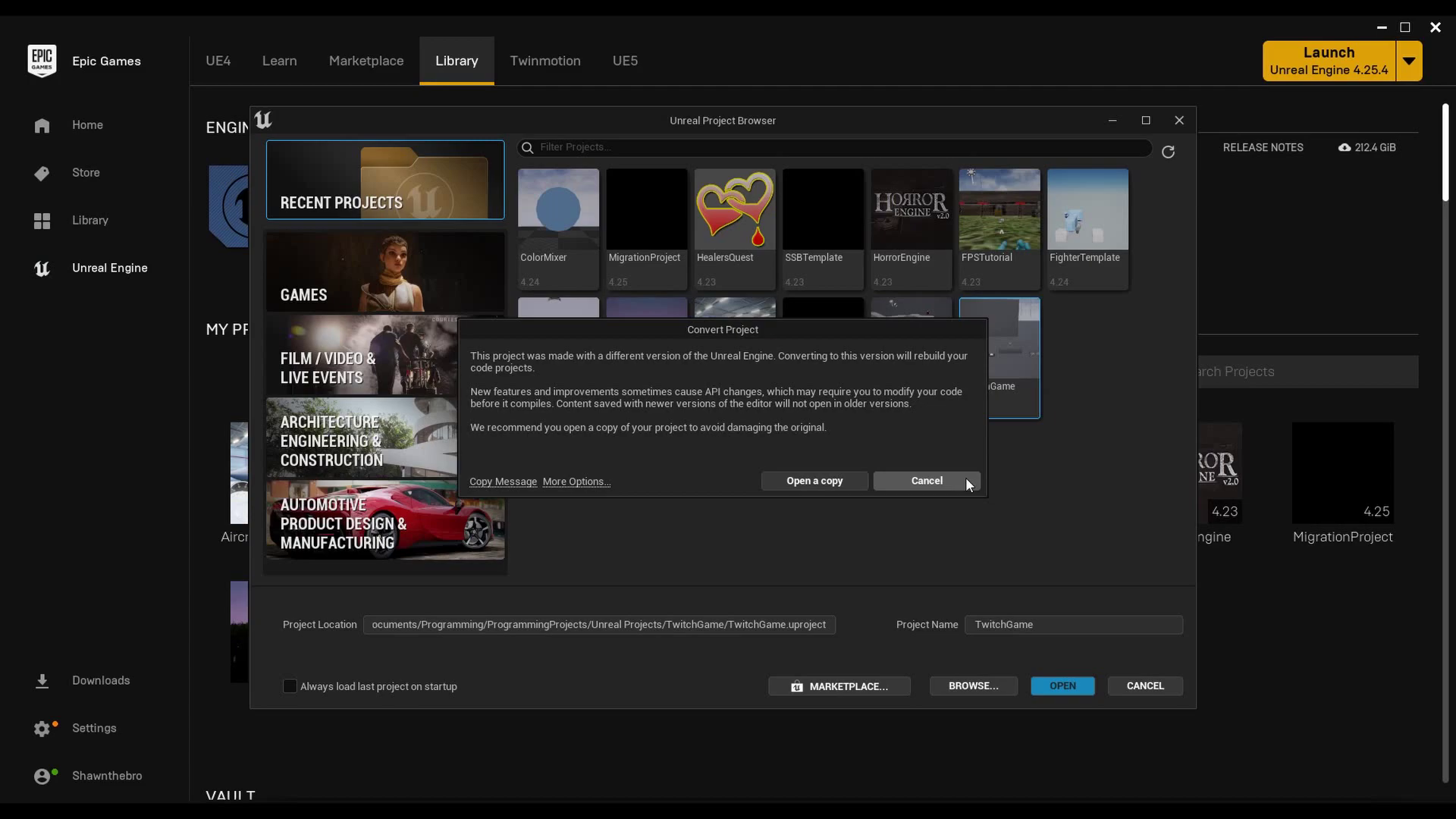
click(830, 473)
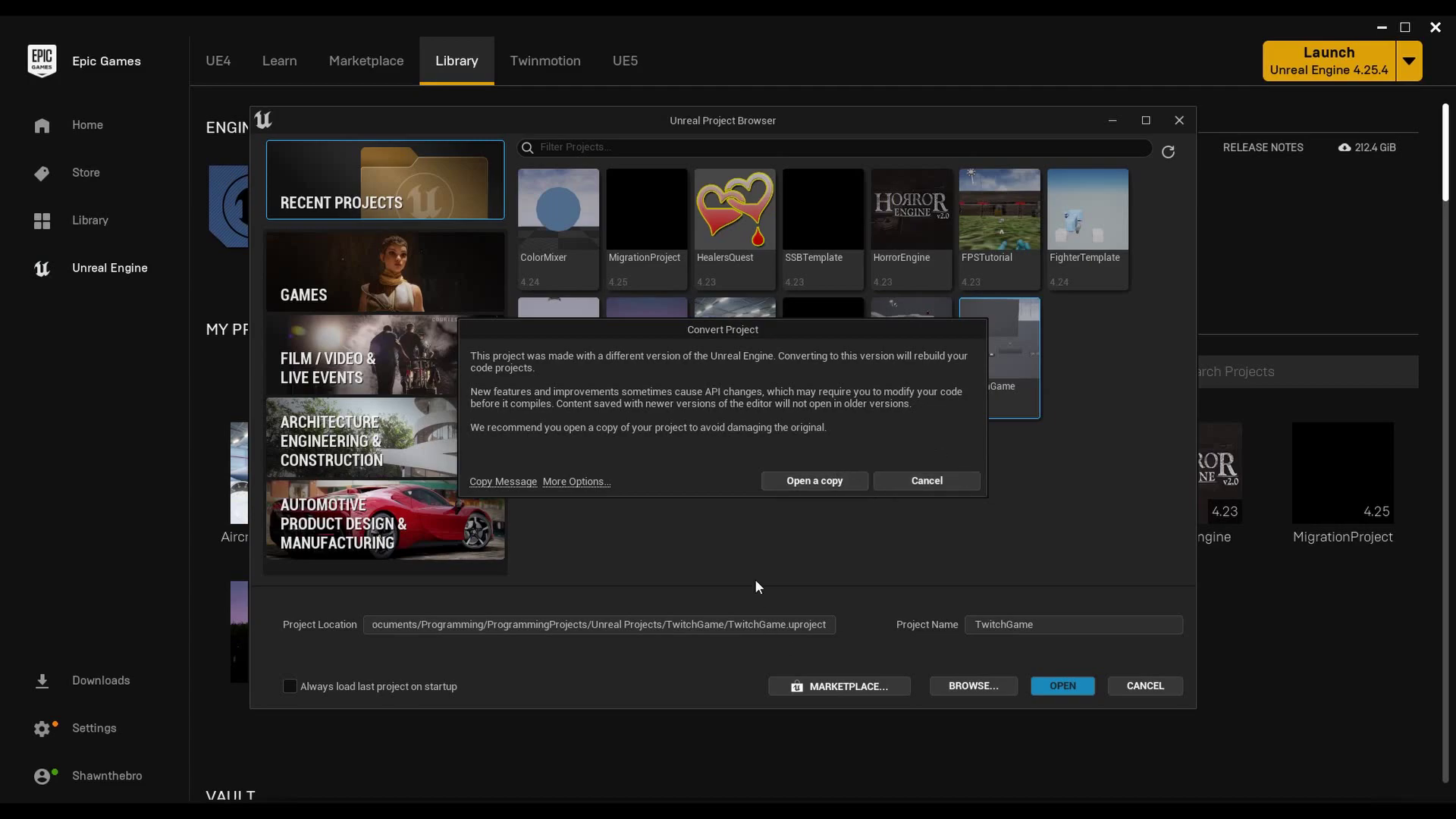
click(581, 482)
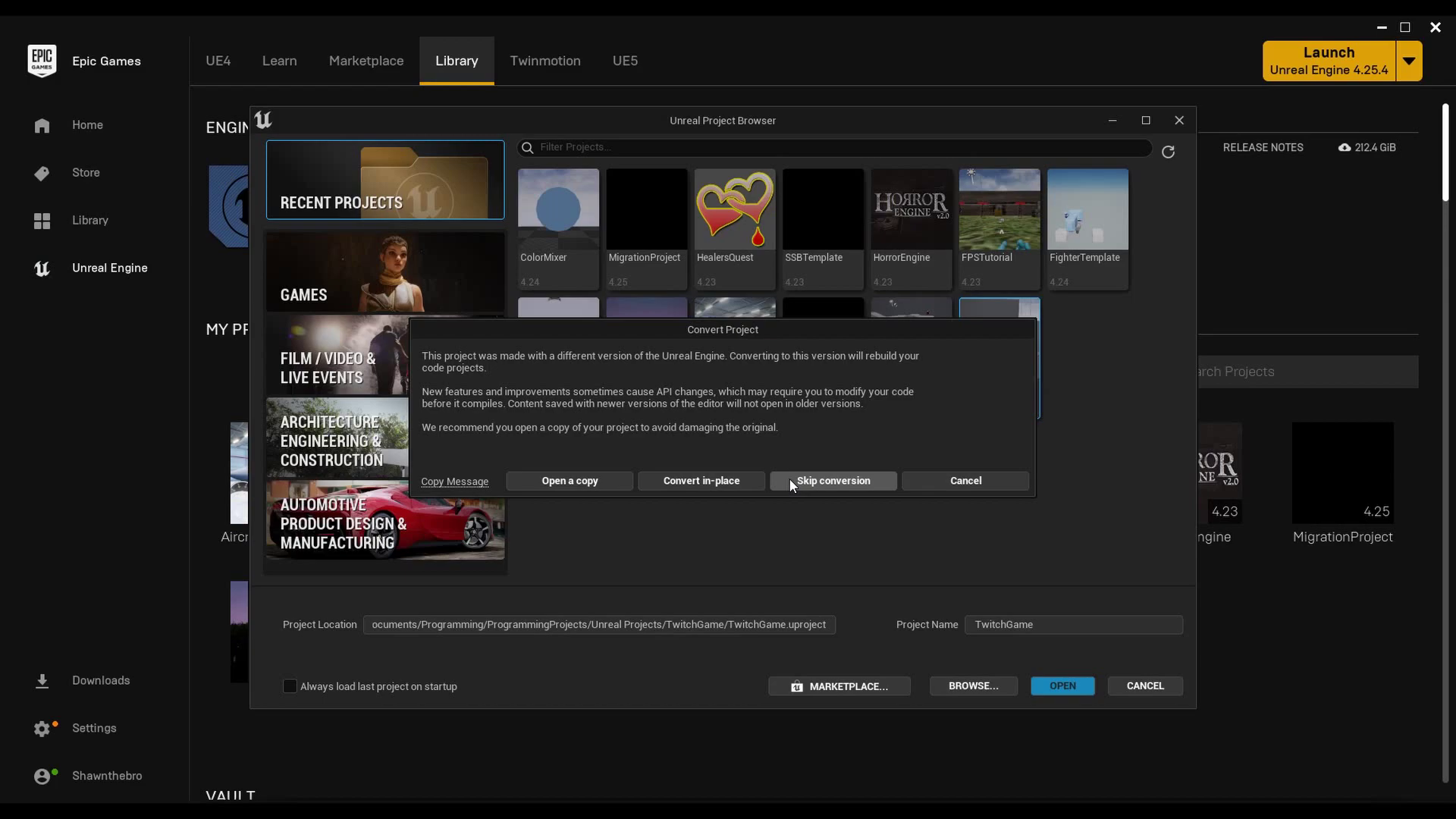
click(577, 482)
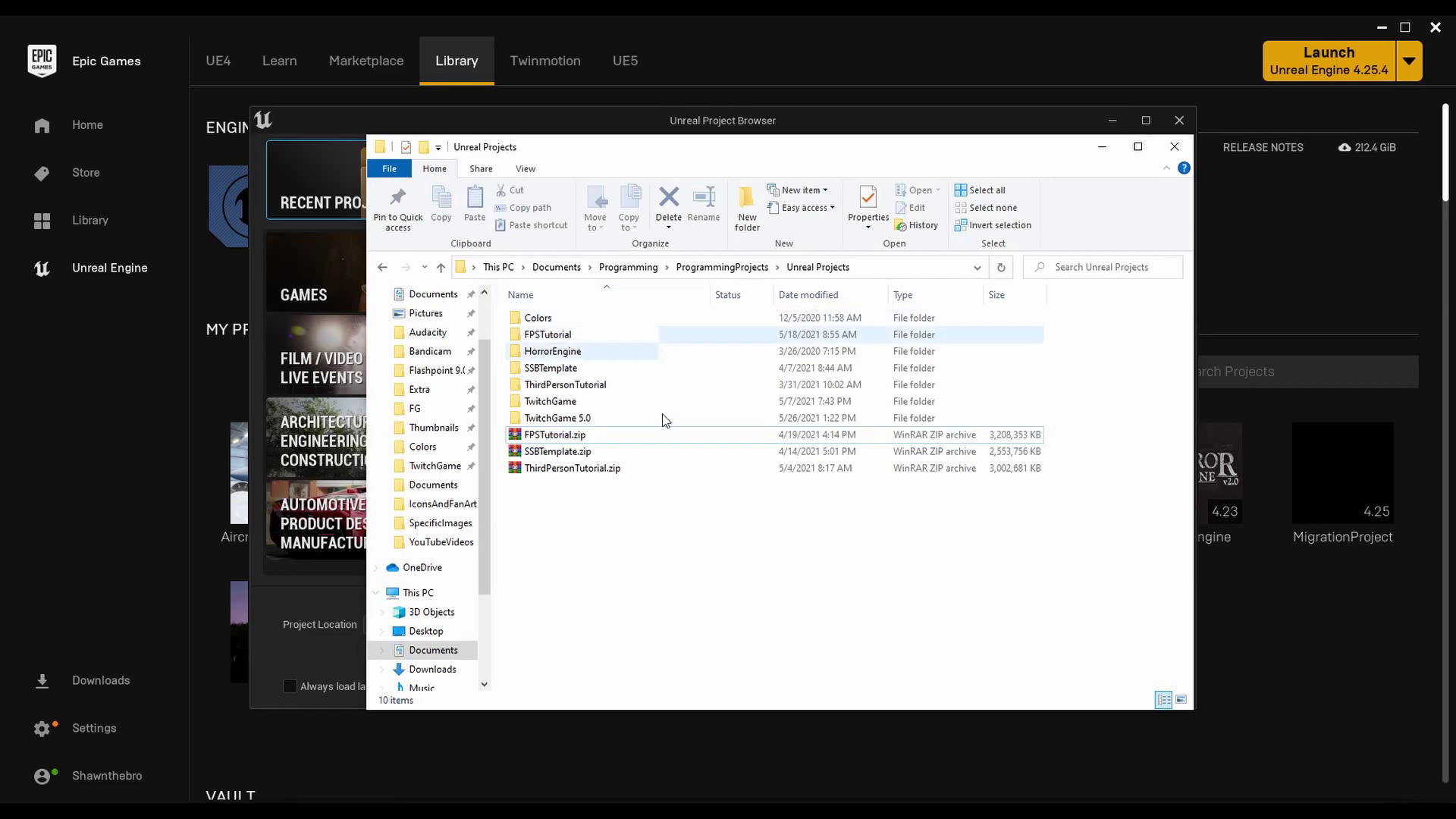
- Inspect the original TwitchGame folder and the TwitchGame 5.0 copy in the Unreal Projects directory, and return to the project browser
click(672, 401)
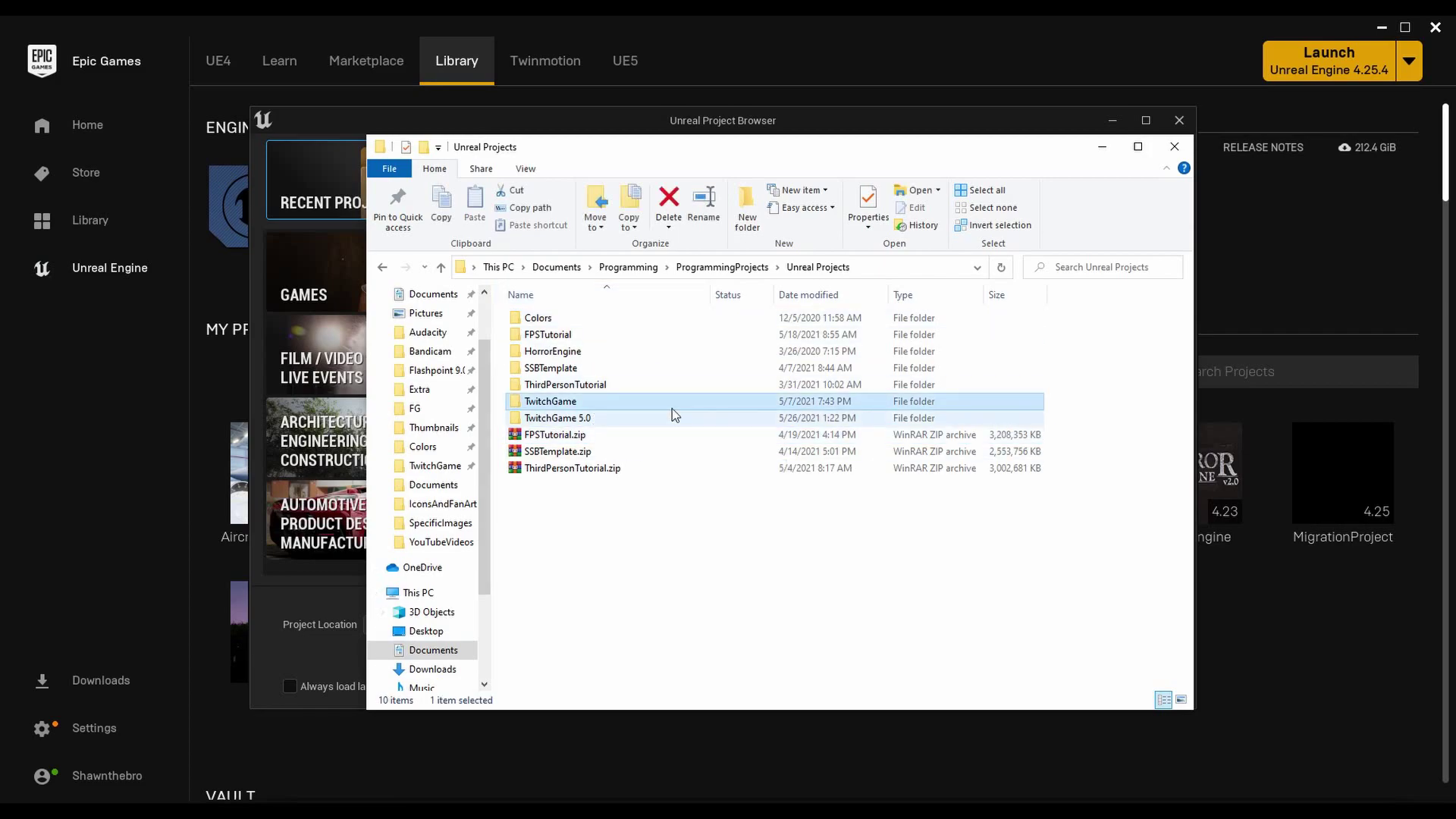
double_click(575, 419)
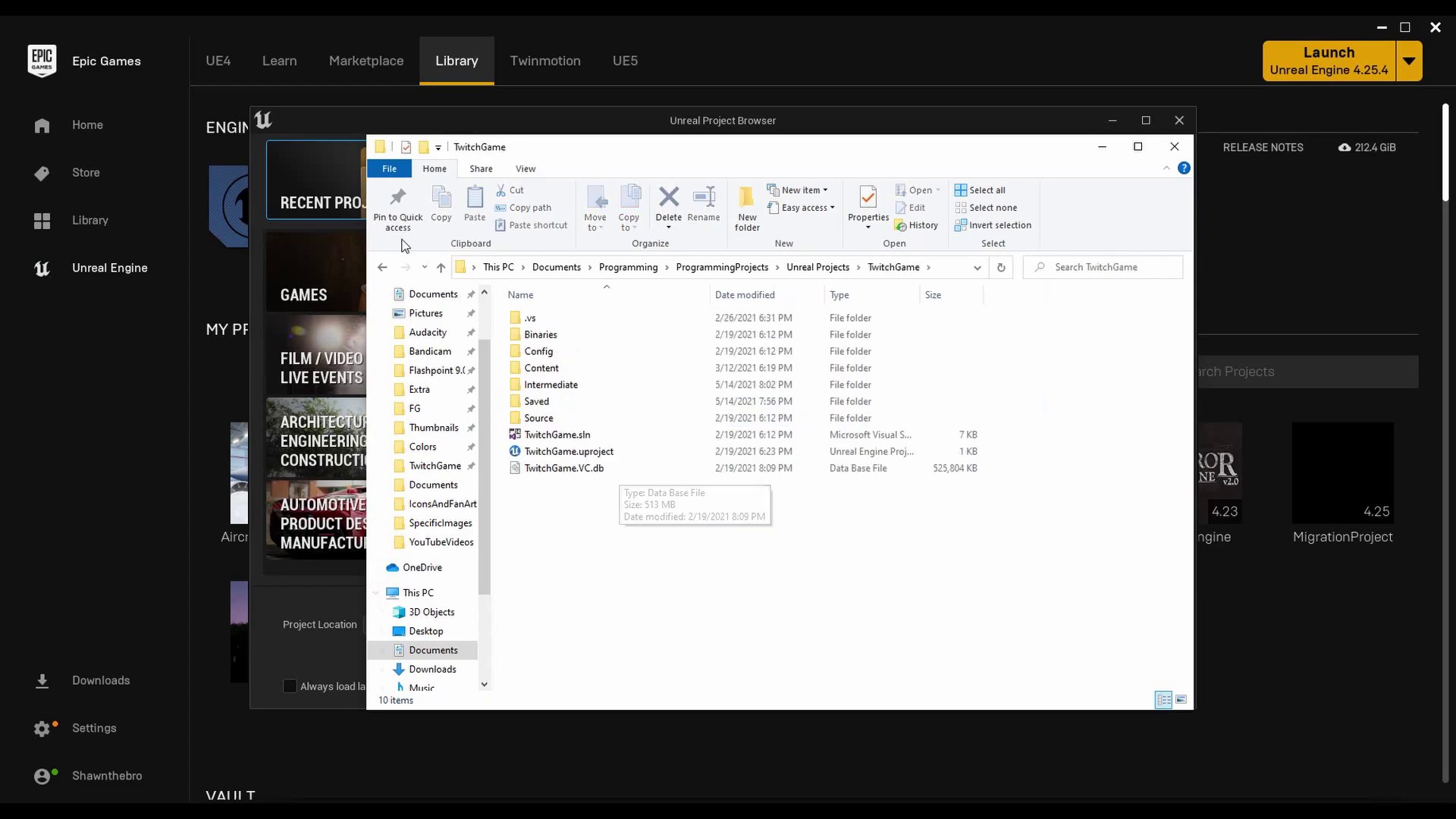
key(alt+Left)
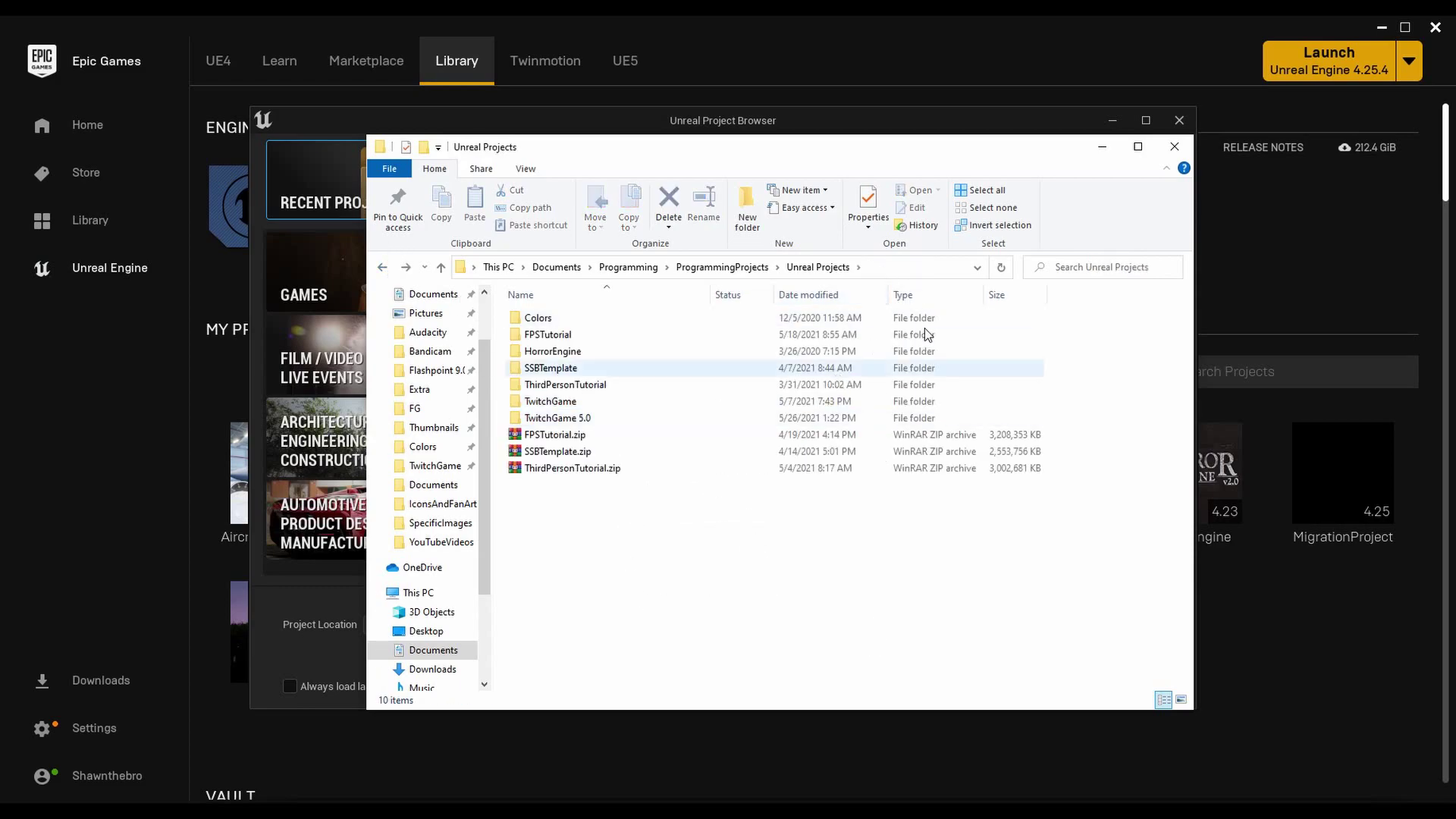
click(922, 401)
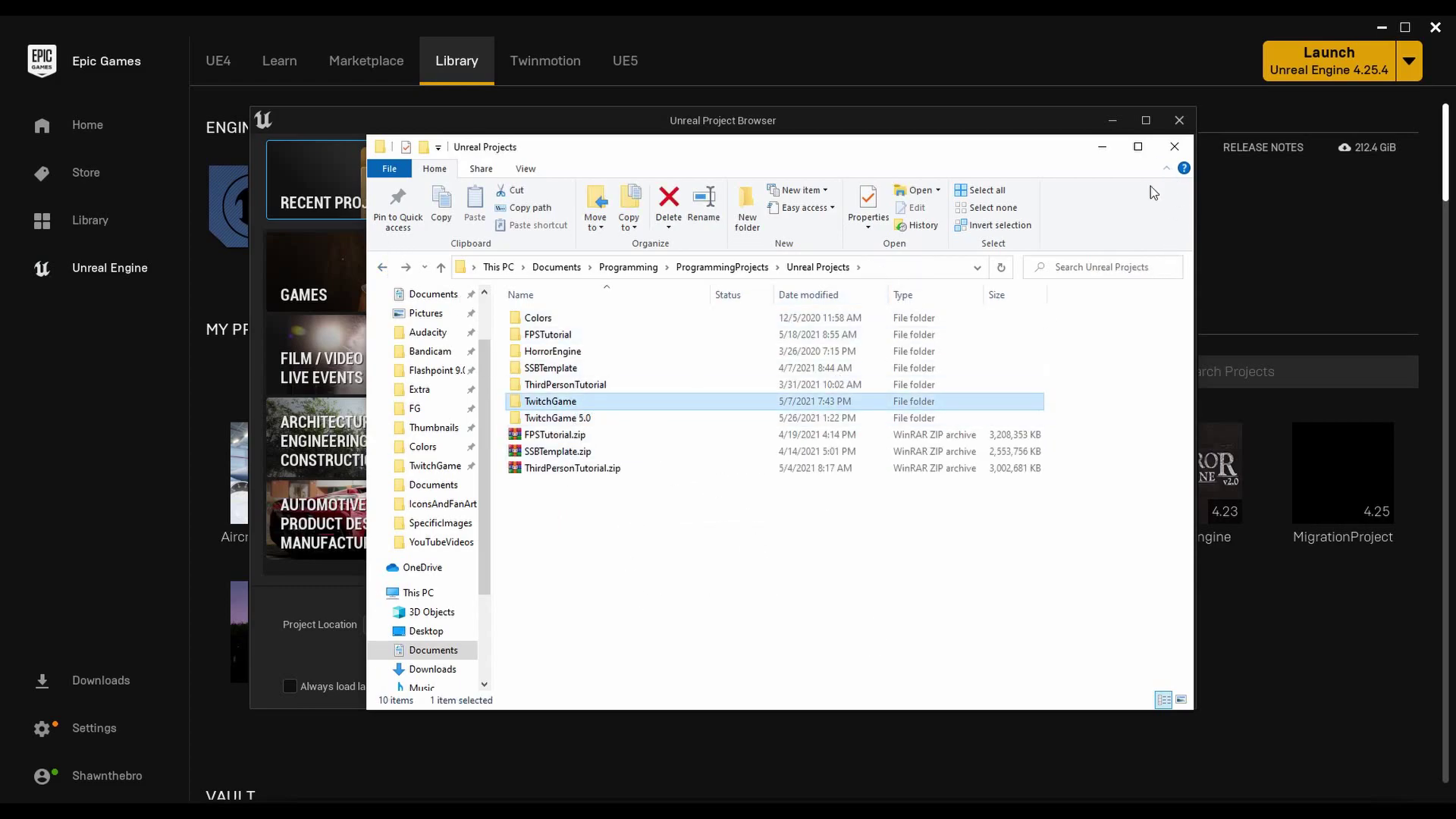
click(1104, 148)
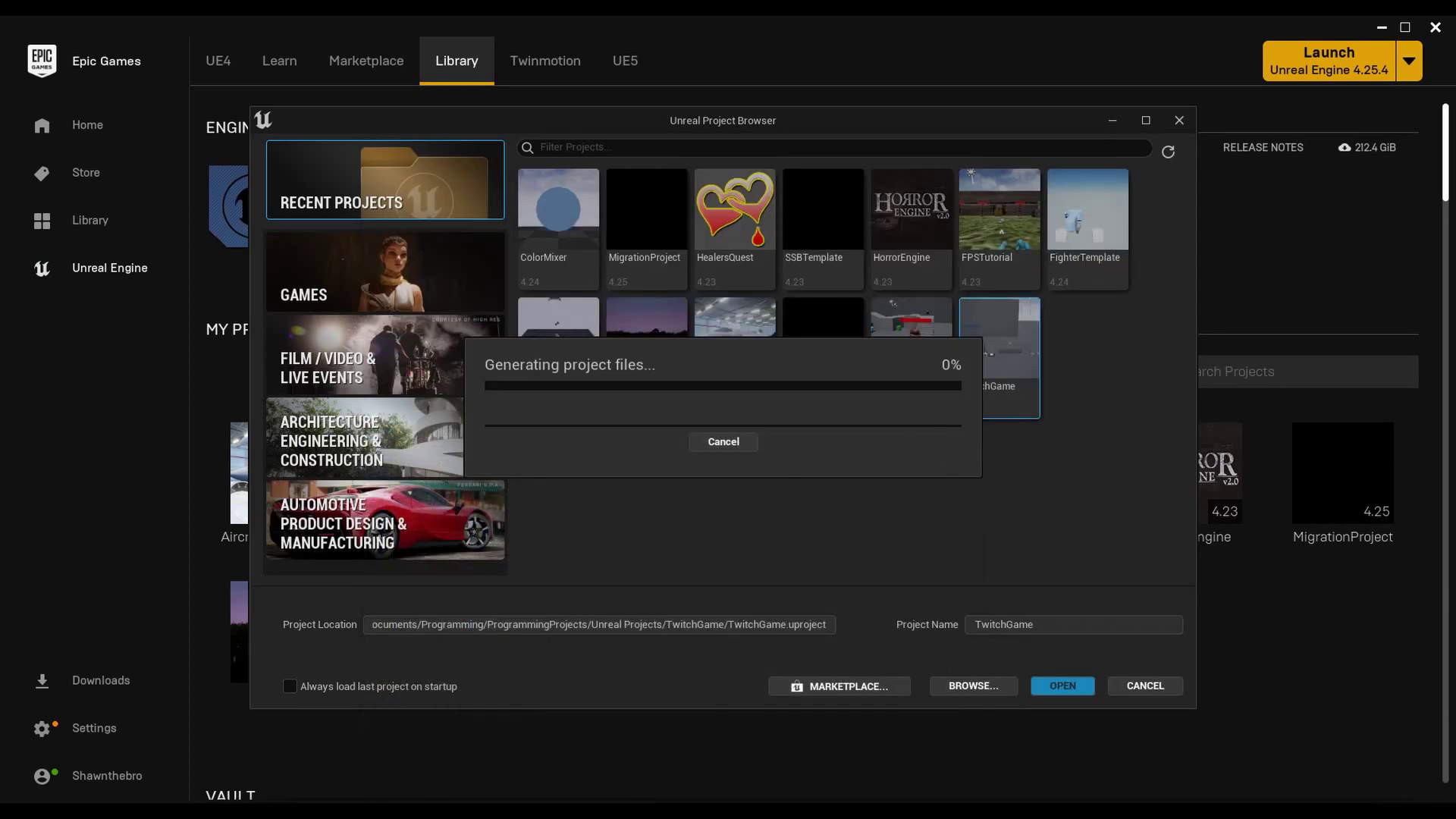
key(alt+Tab)
click(634, 416)
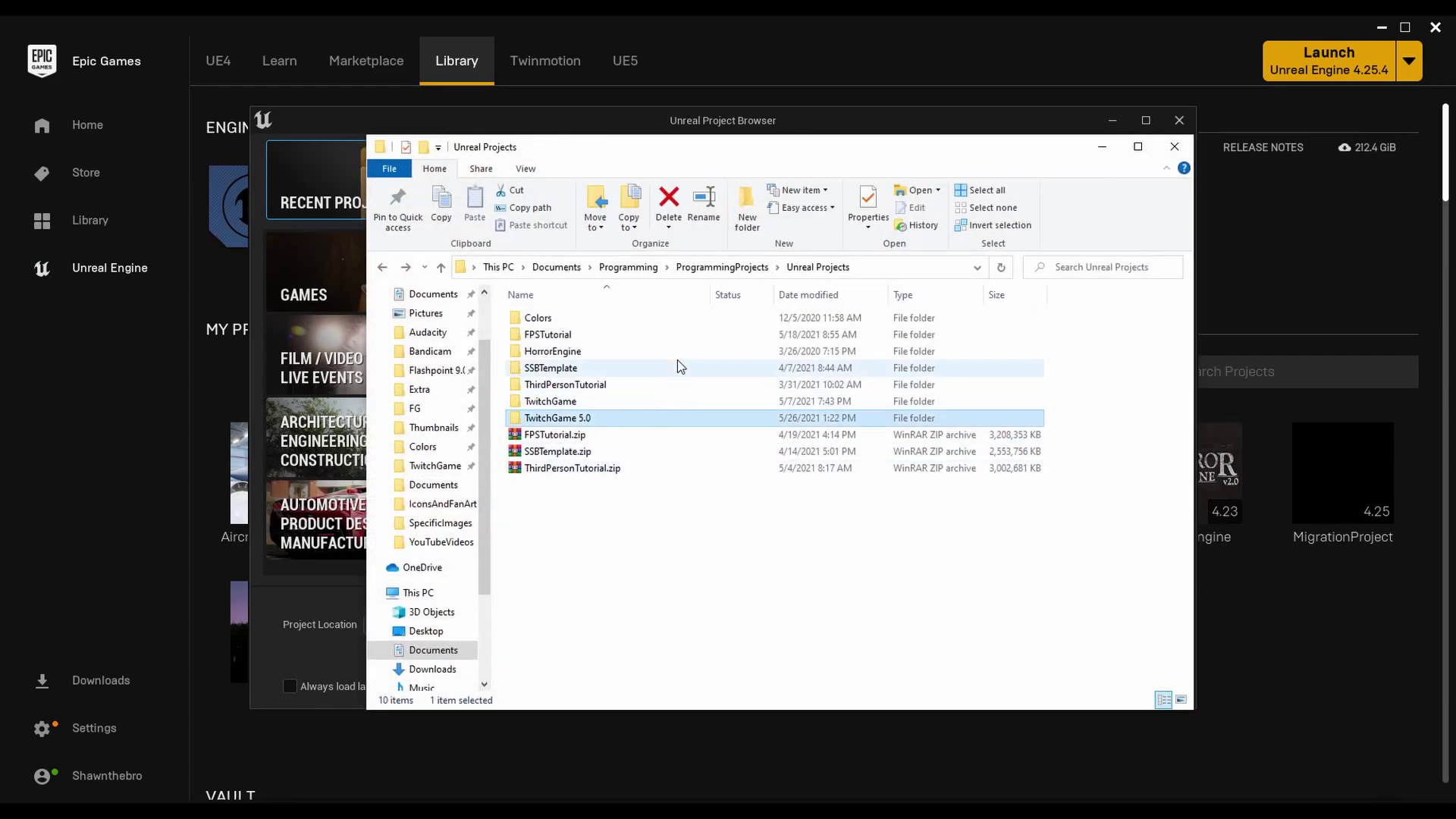
click(1106, 148)
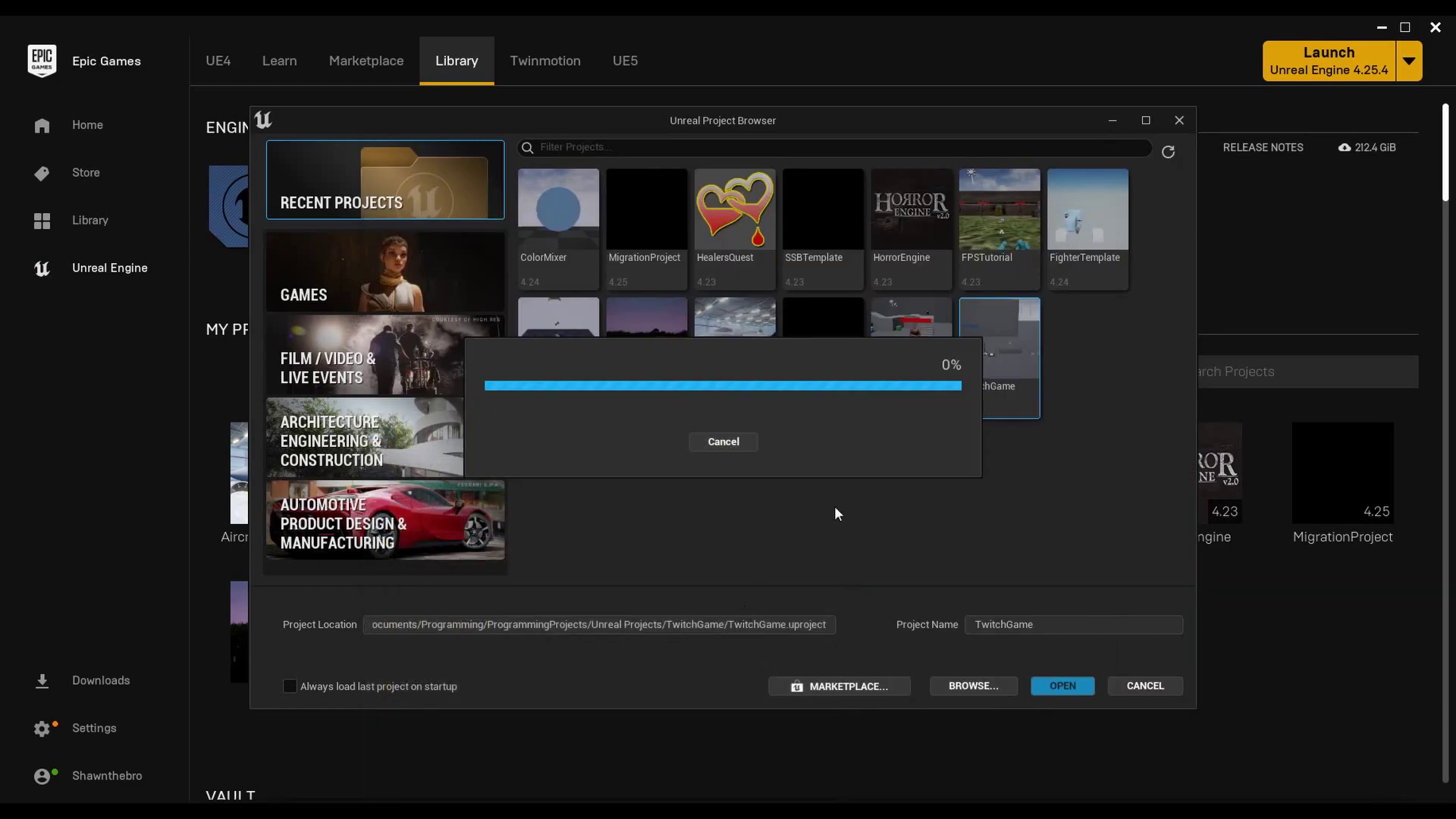
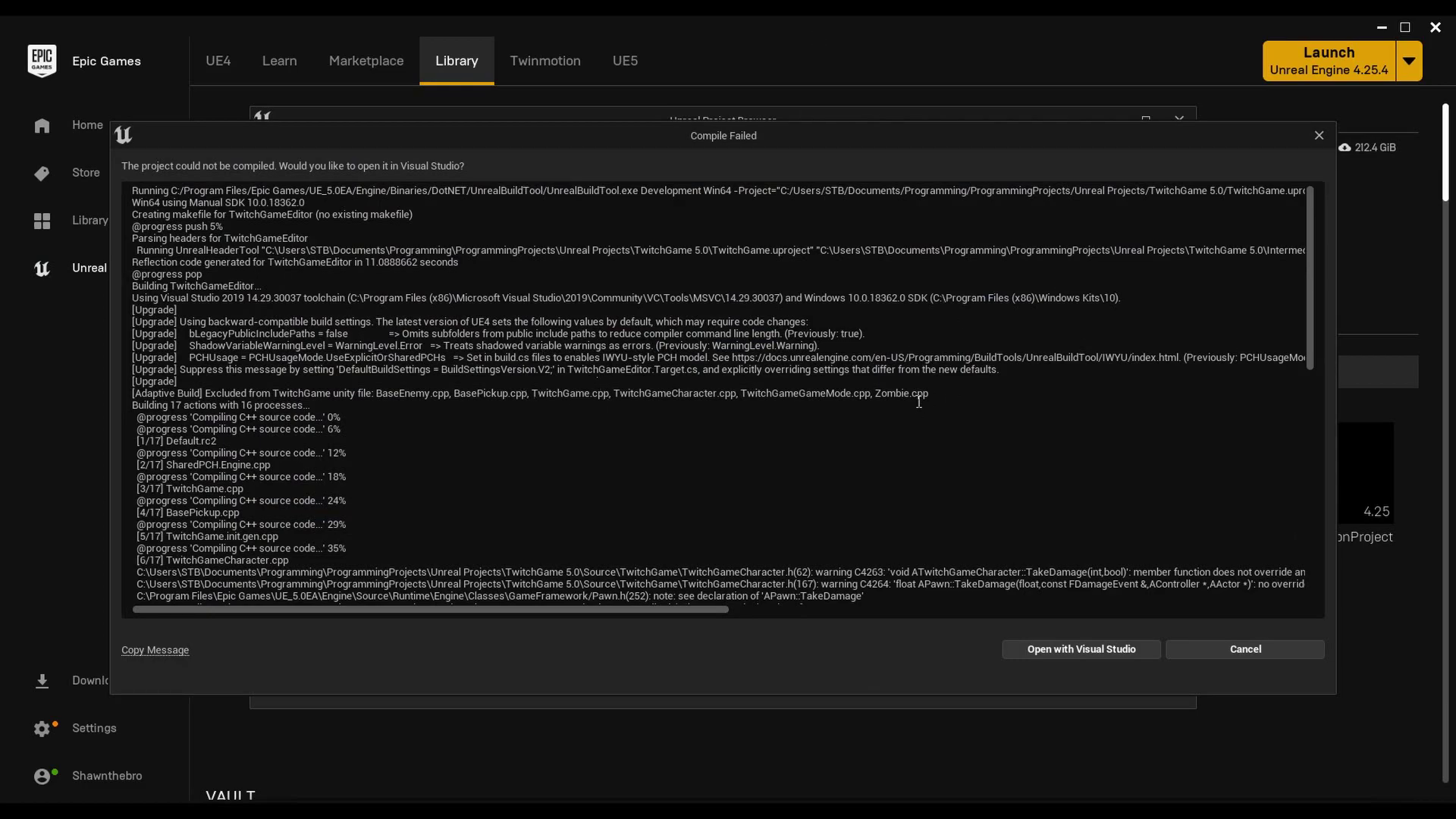
- Examine the whole compile log for warnings and errors reported in the TwitchGame 5.0 source files
scroll(551, 394, down, 10)
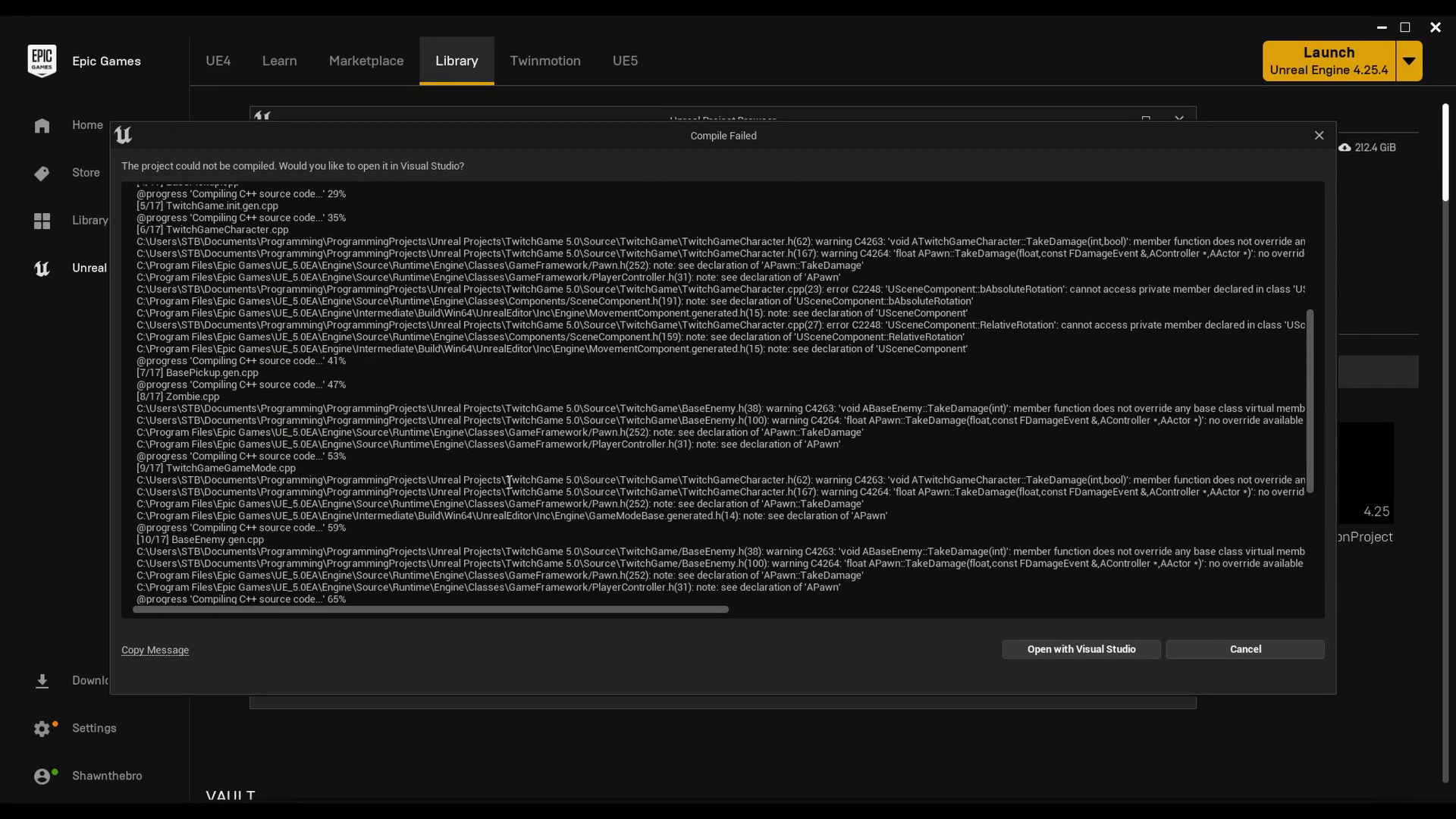
scroll(552, 393, down, 4)
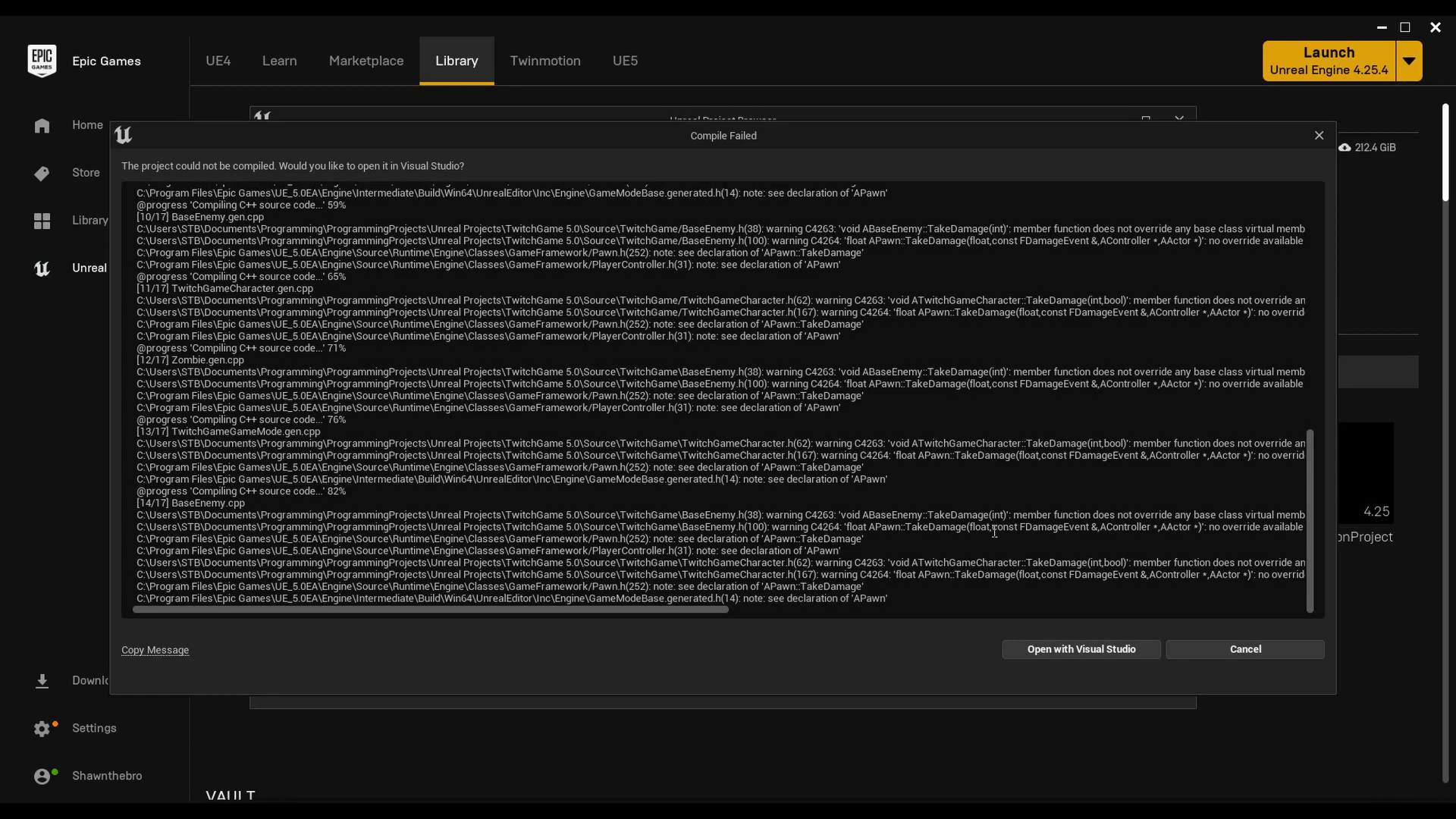
scroll(913, 504, up, 13)
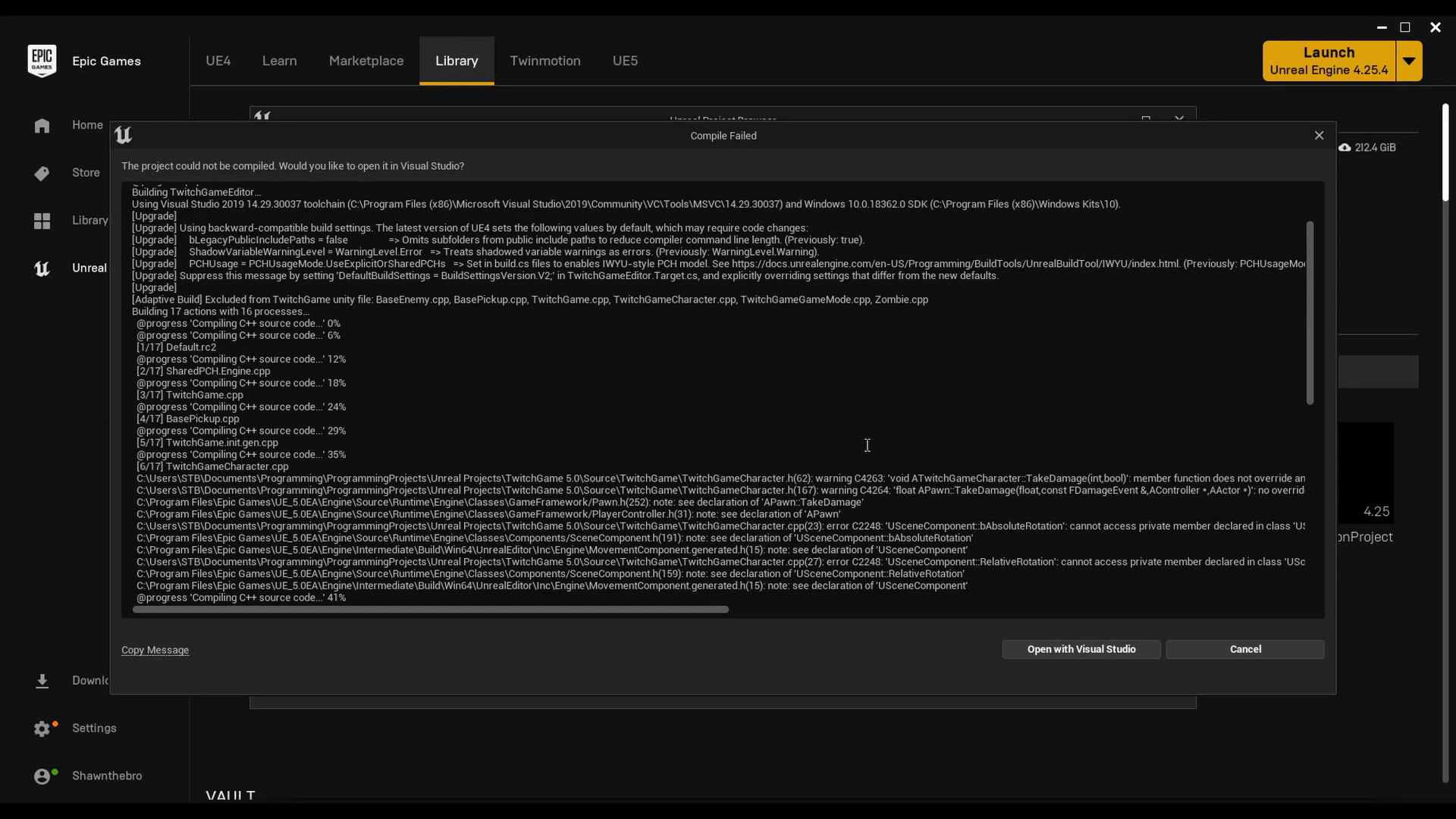
scroll(385, 412, up, 3)
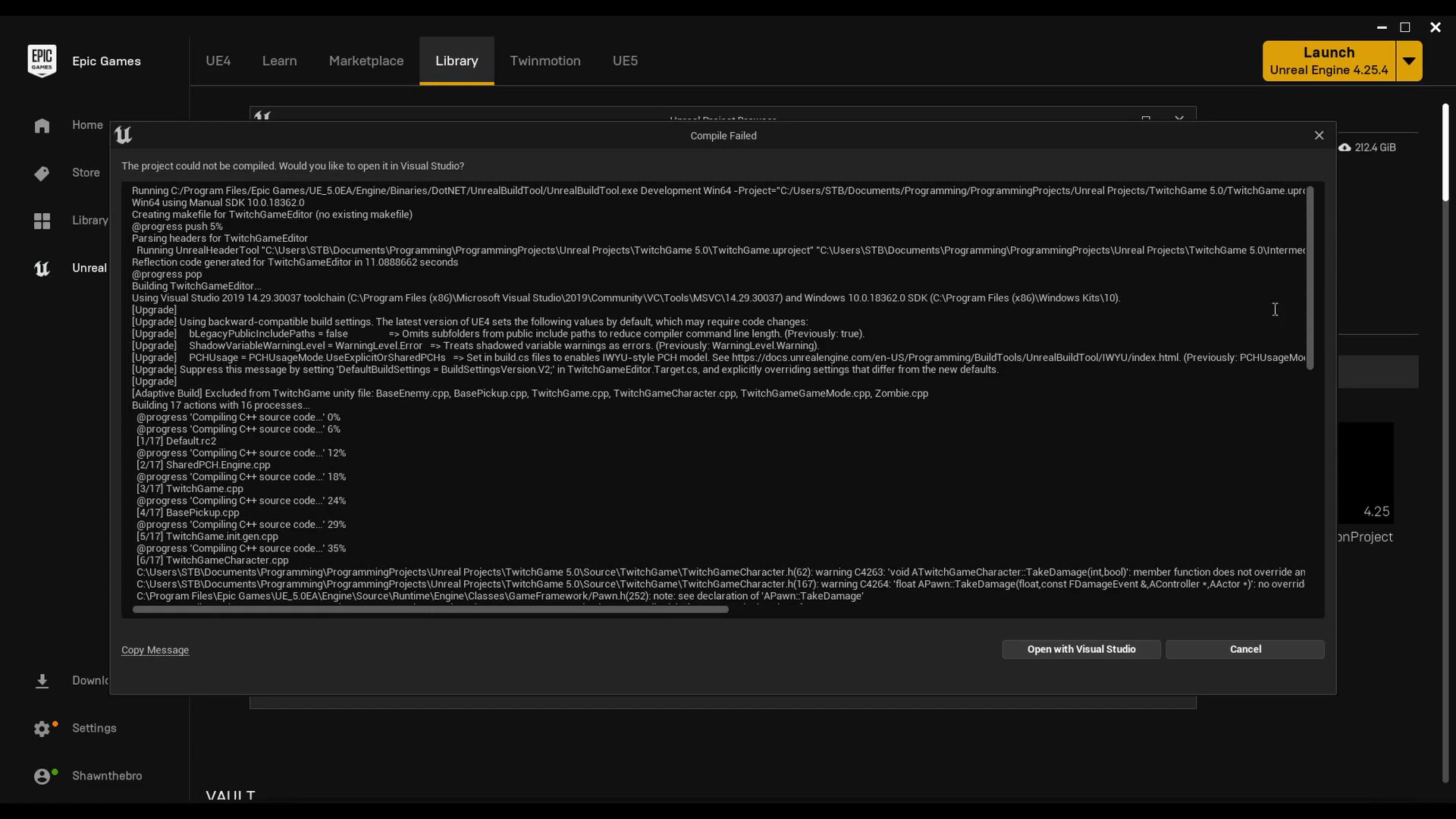
scroll(608, 396, down, 2)
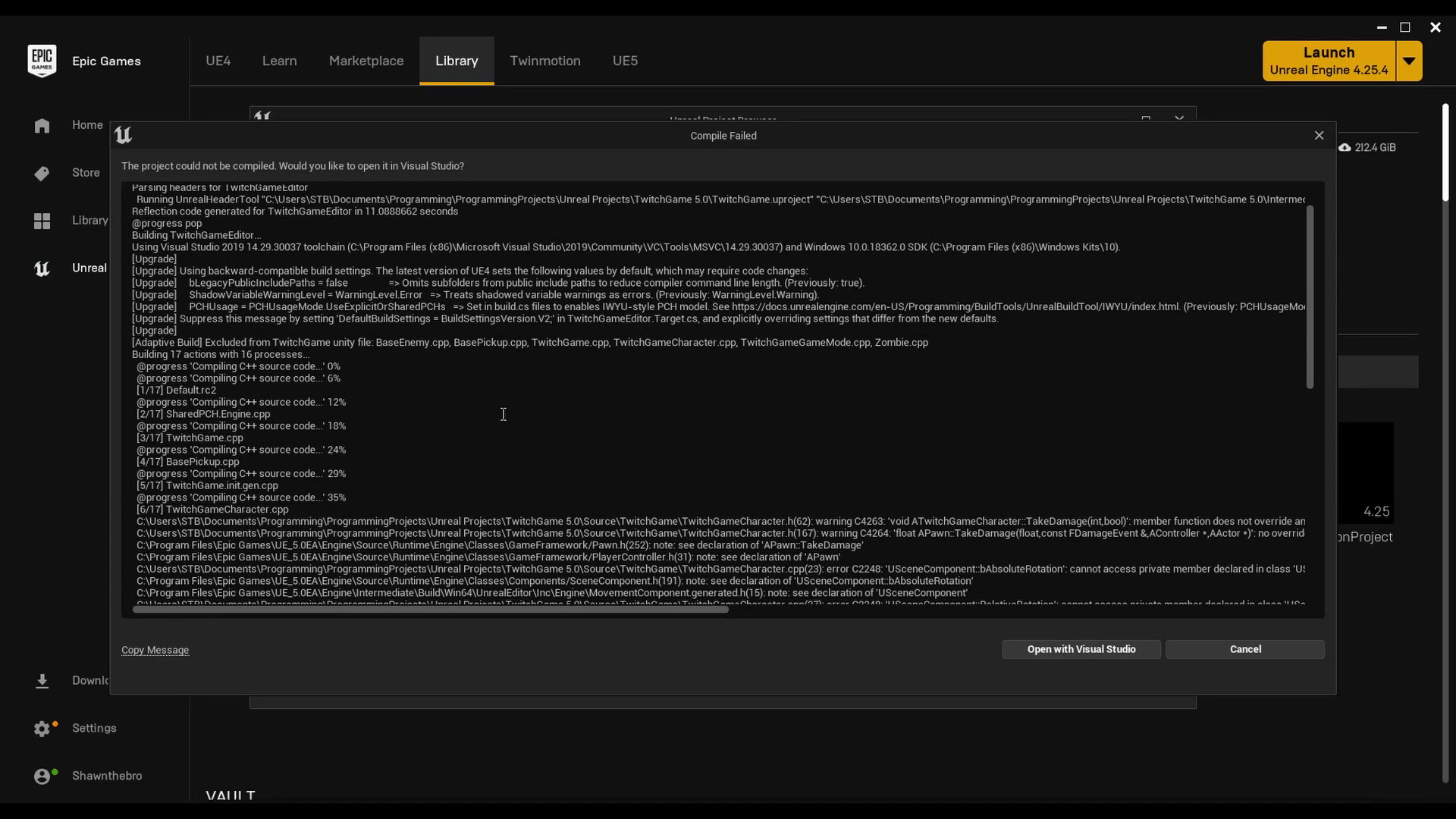
scroll(503, 414, down, 15)
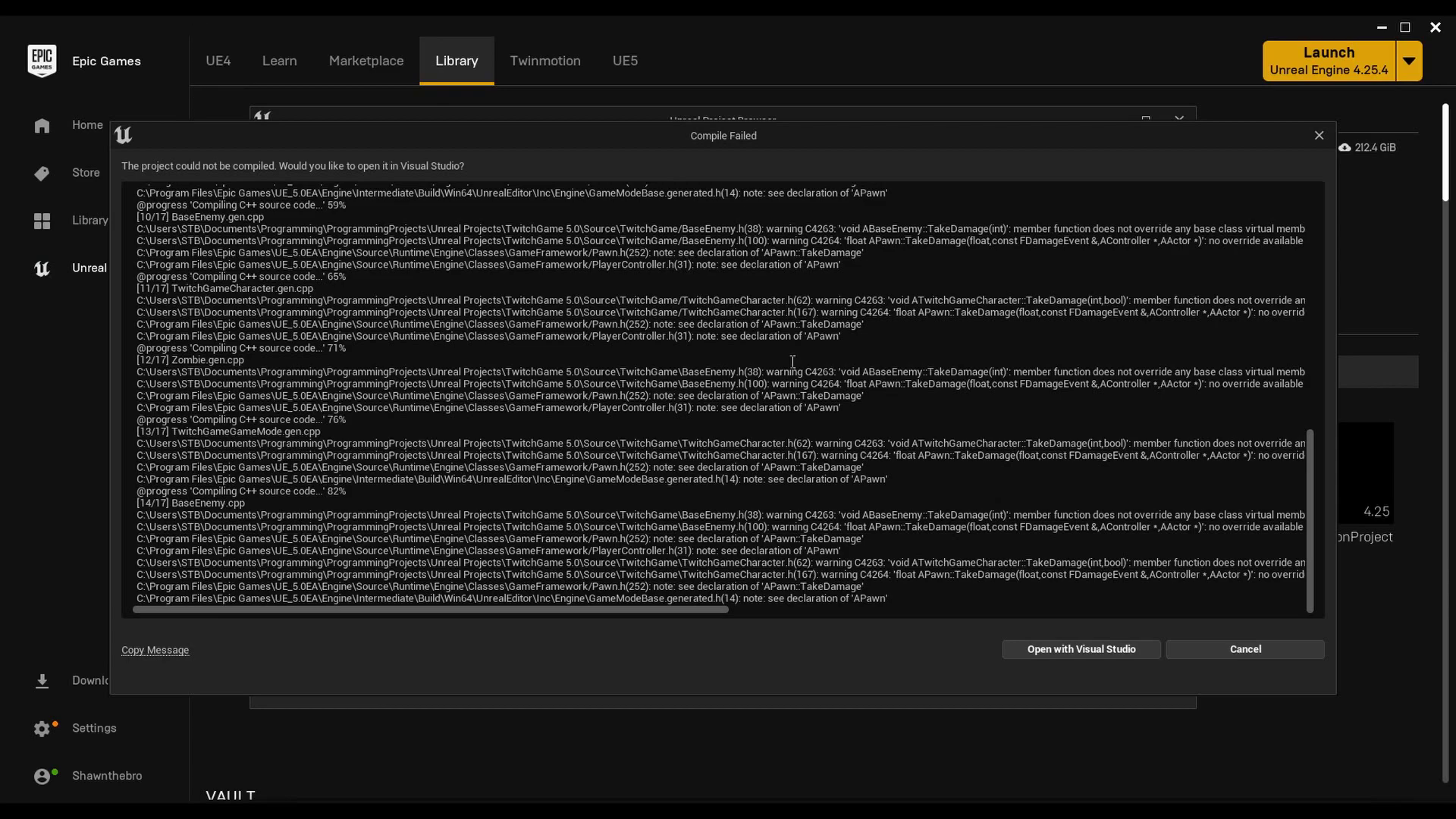
scroll(893, 346, up, 6)
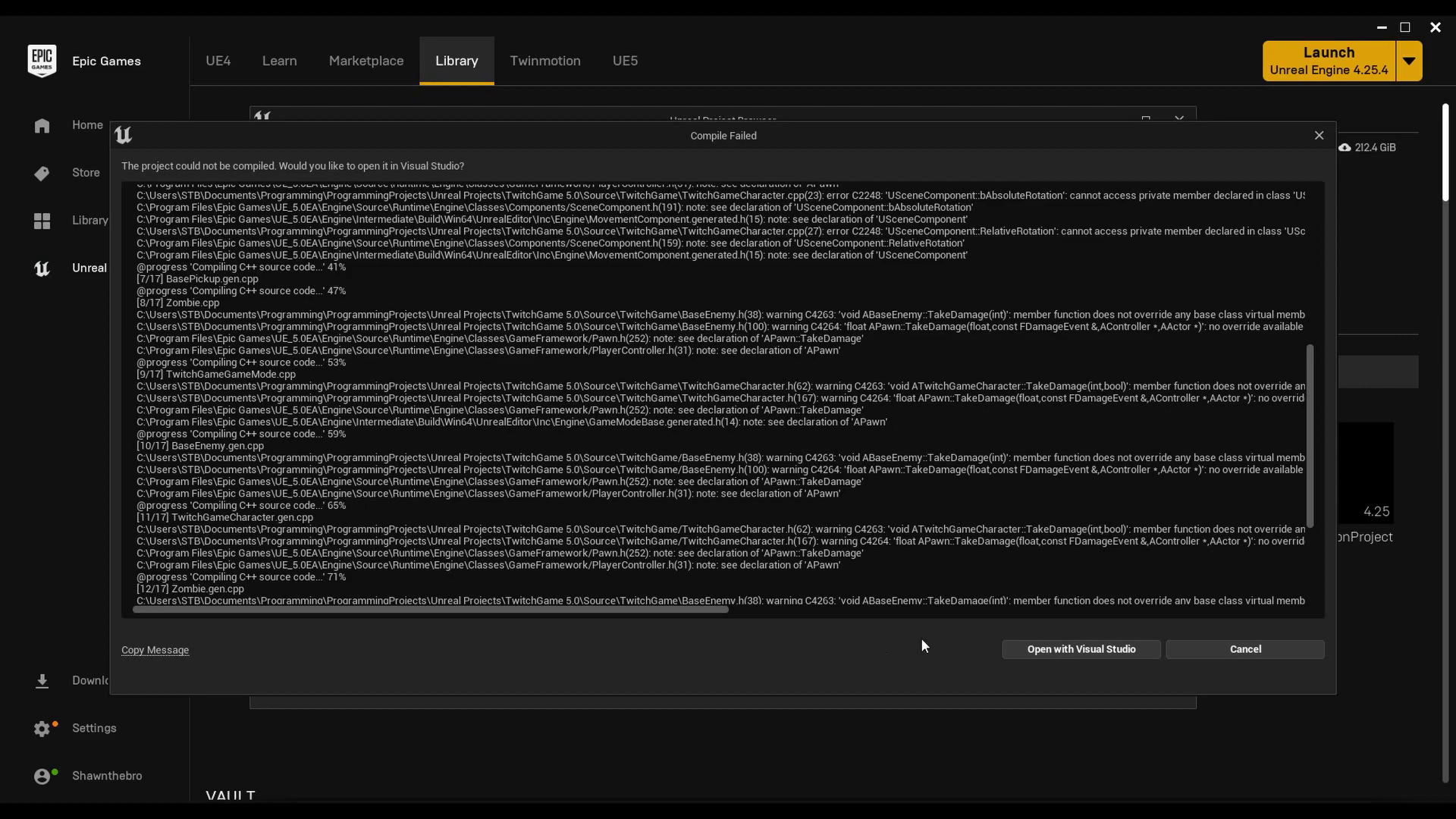
scroll(784, 309, up, 1)
scroll(854, 376, up, 1)
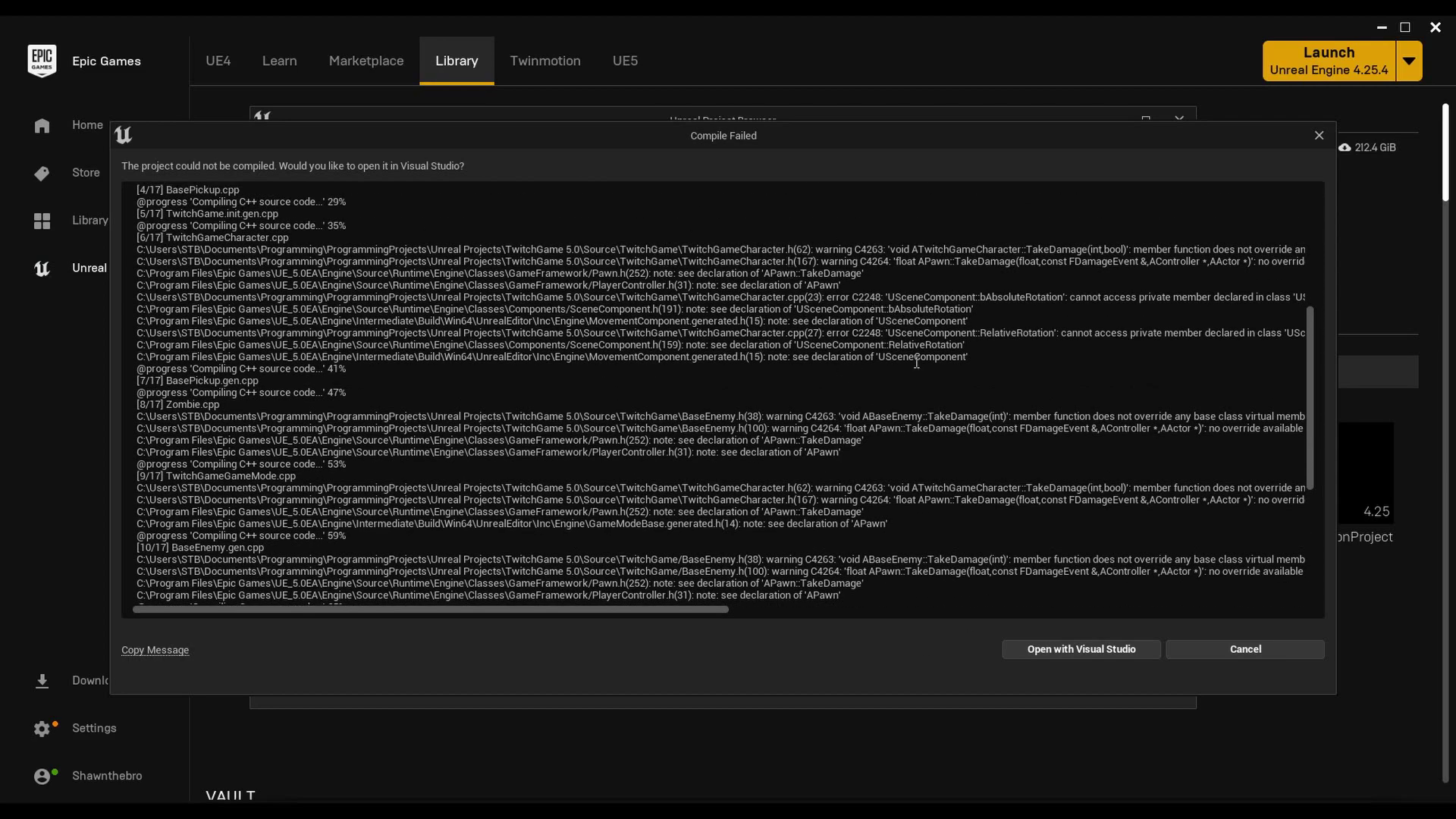
scroll(956, 471, down, 8)
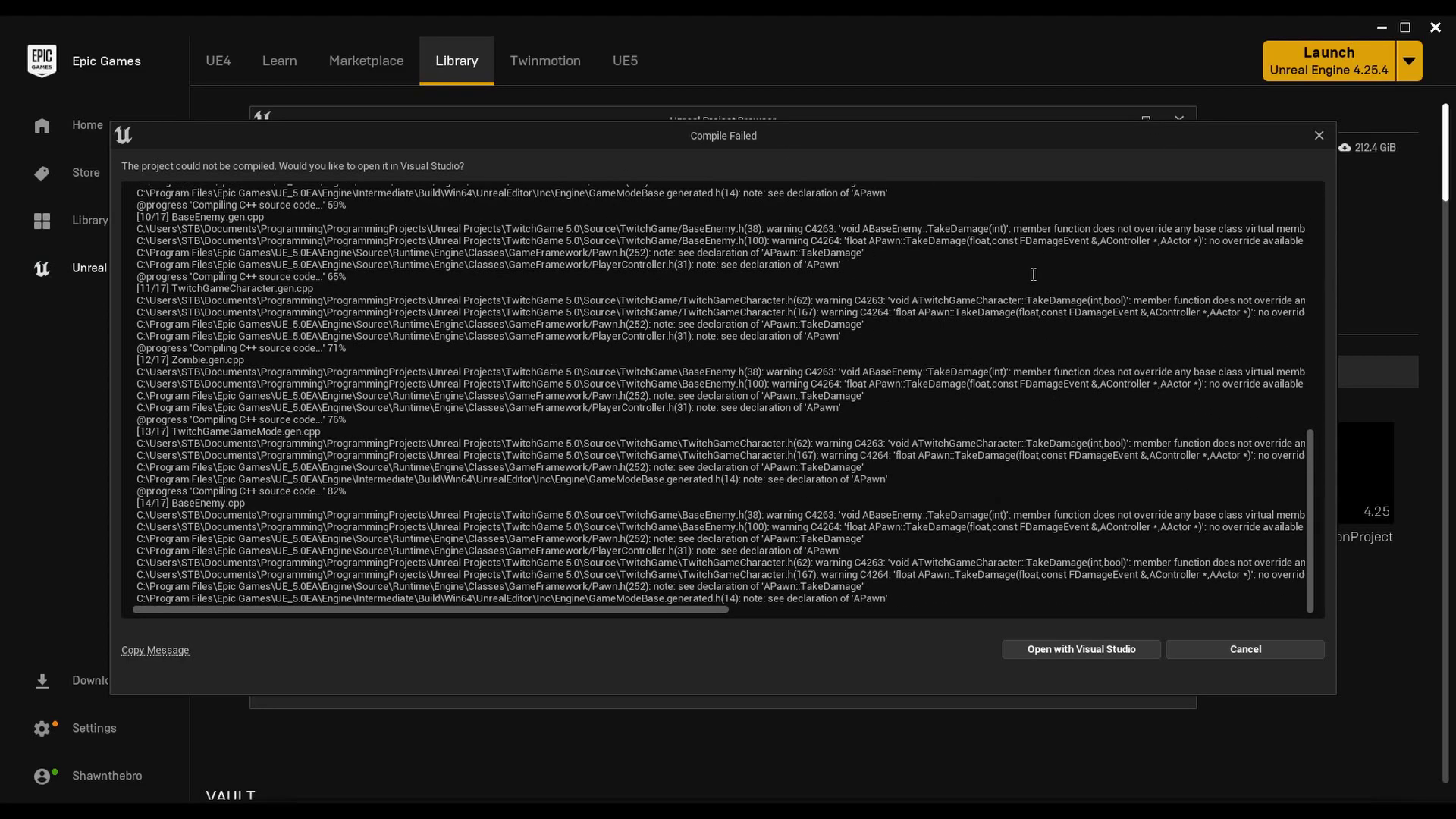
drag(470, 229, 1005, 574)
click(962, 602)
scroll(709, 361, up, 10)
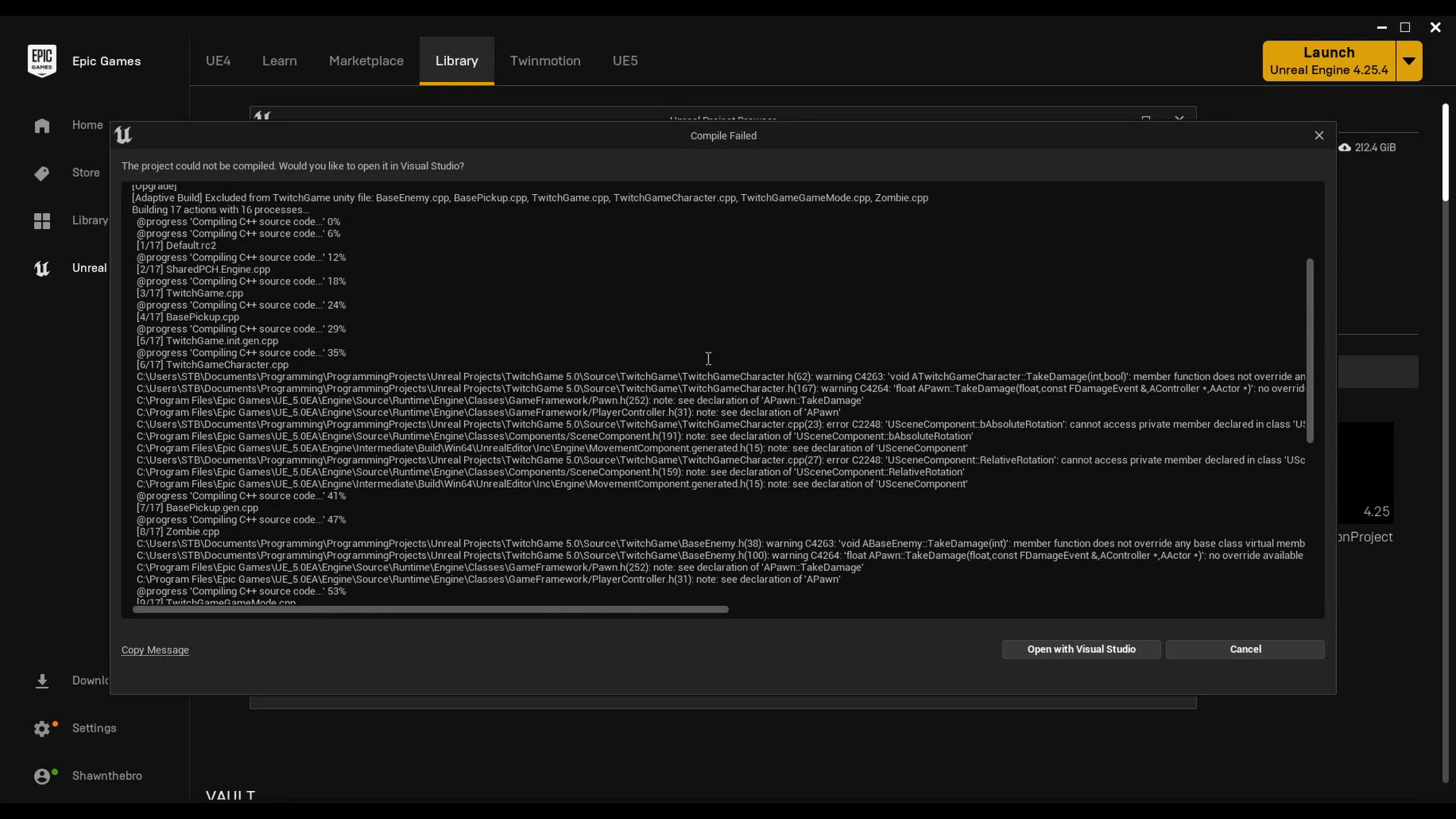
scroll(741, 364, down, 12)
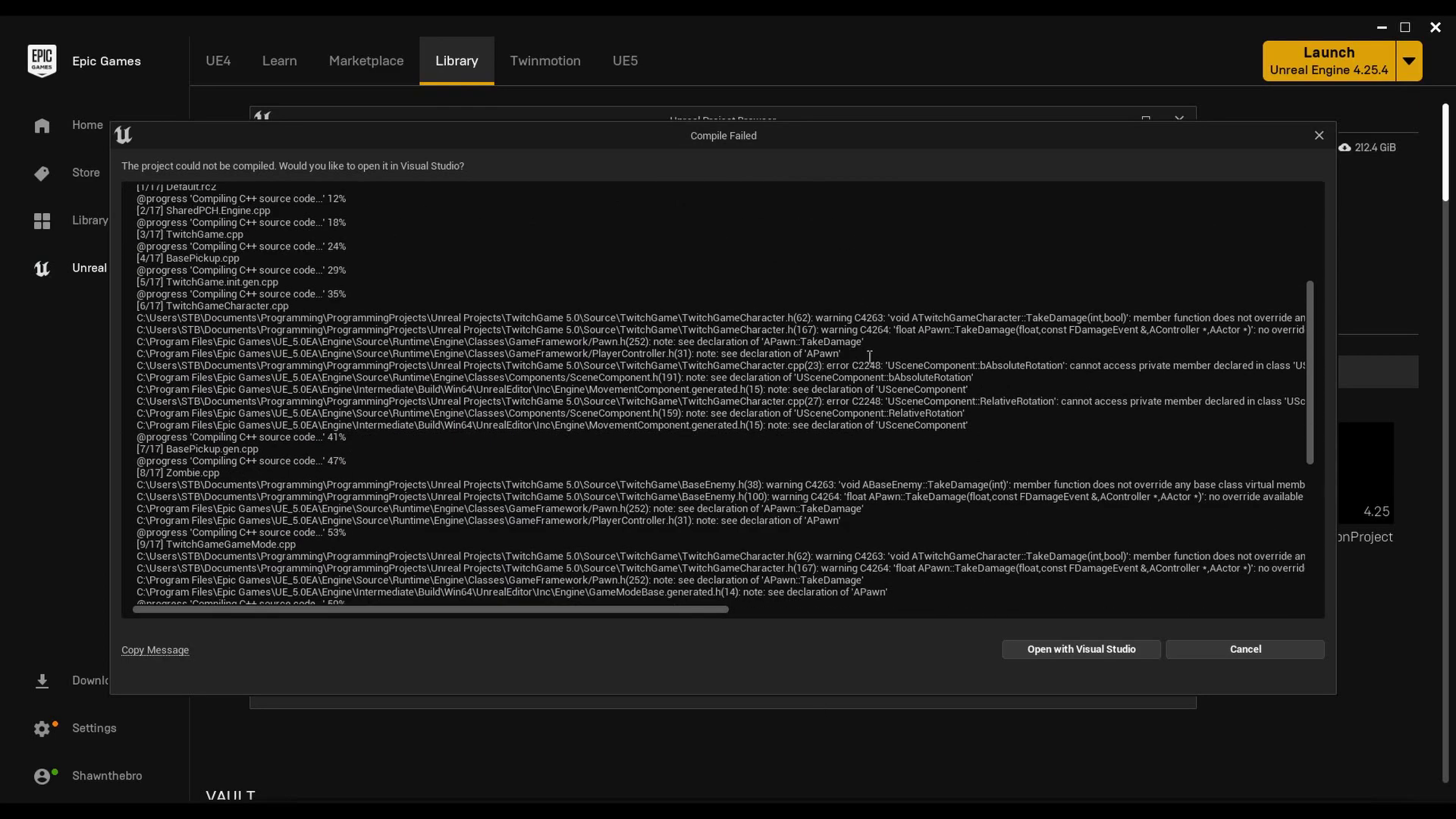
scroll(873, 390, down, 4)
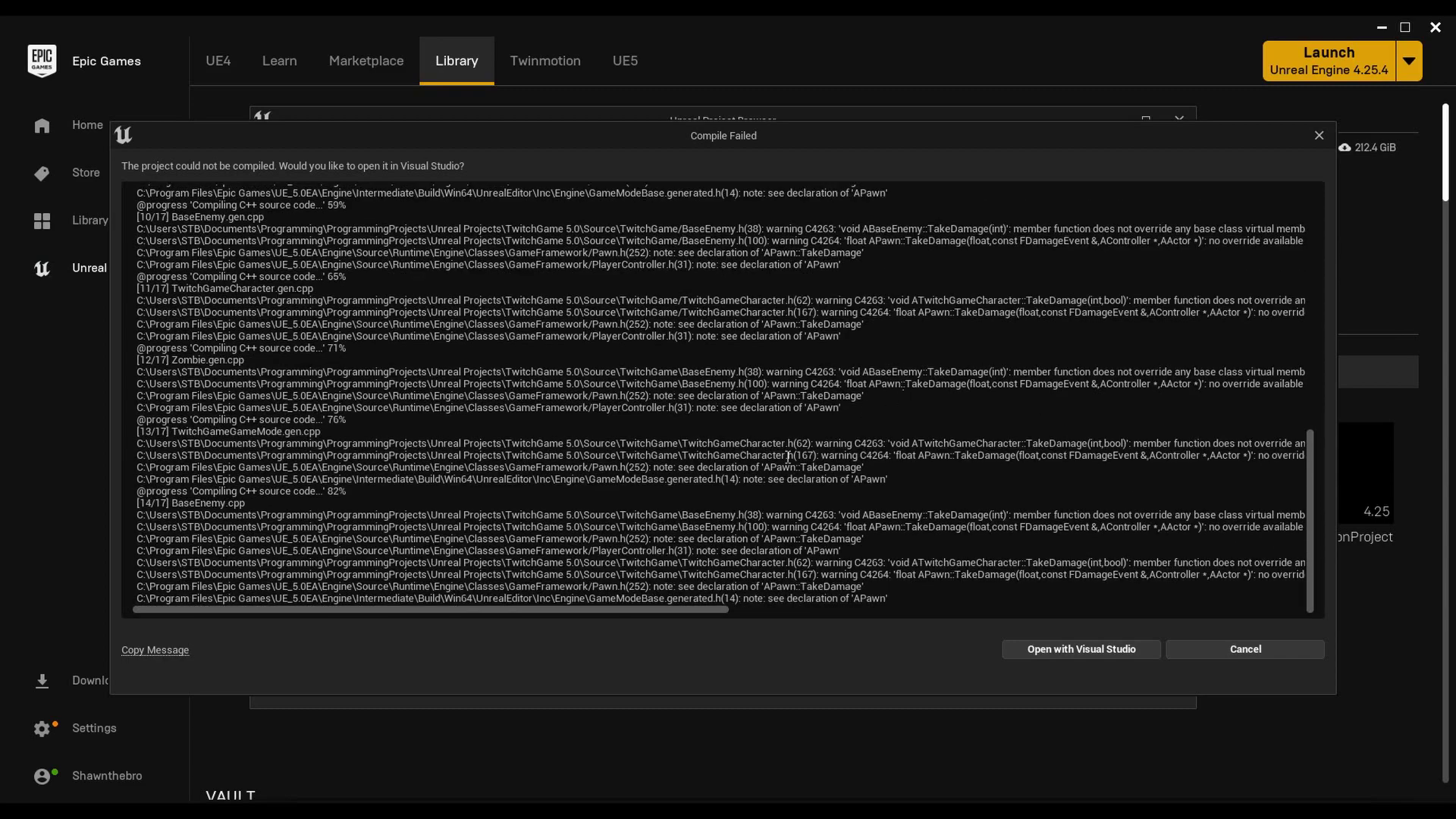
- Open the TwitchGame project in Visual Studio and bring up the TwitchGameCharacter.cpp document
click(1081, 657)
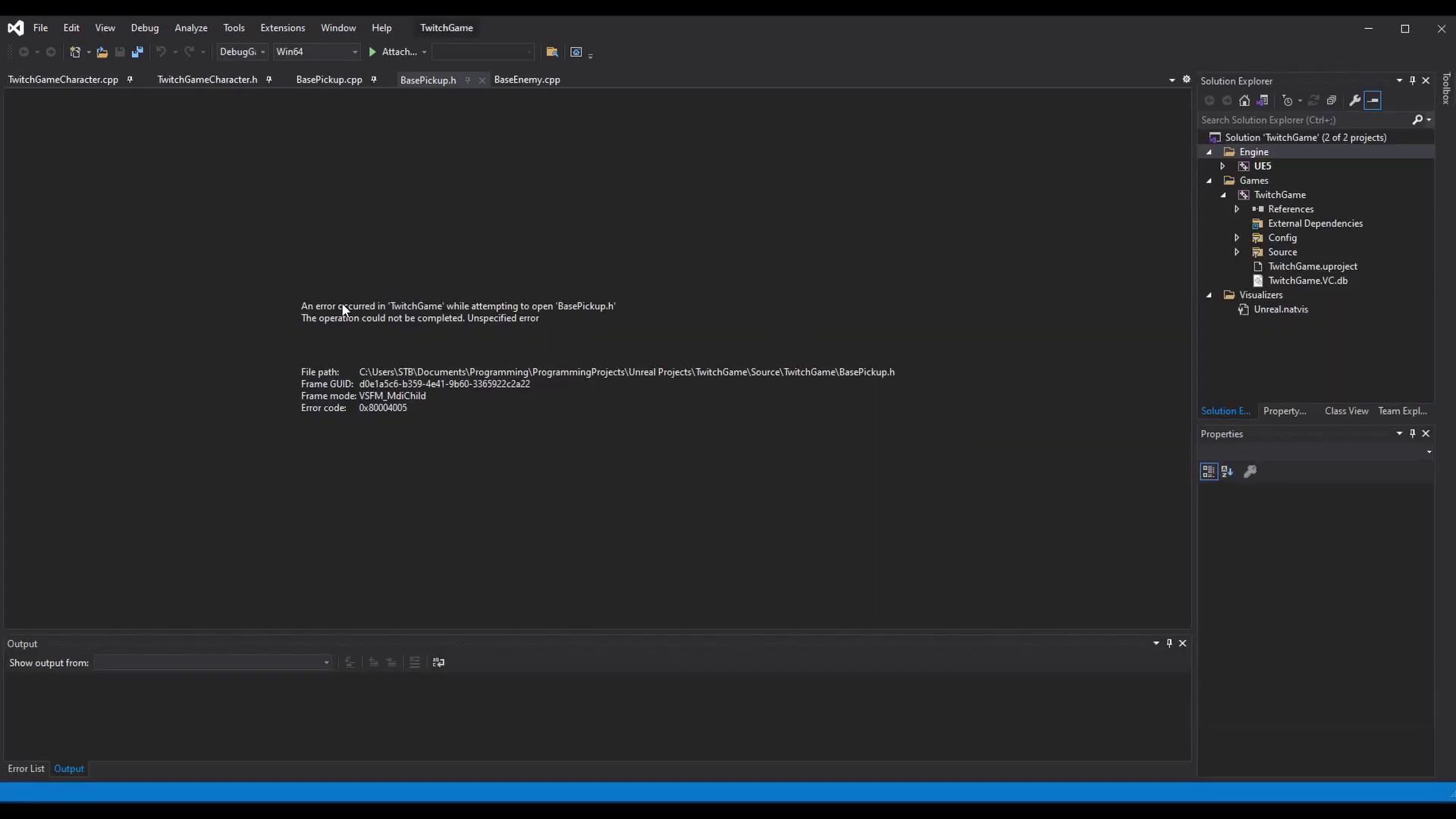
click(84, 79)
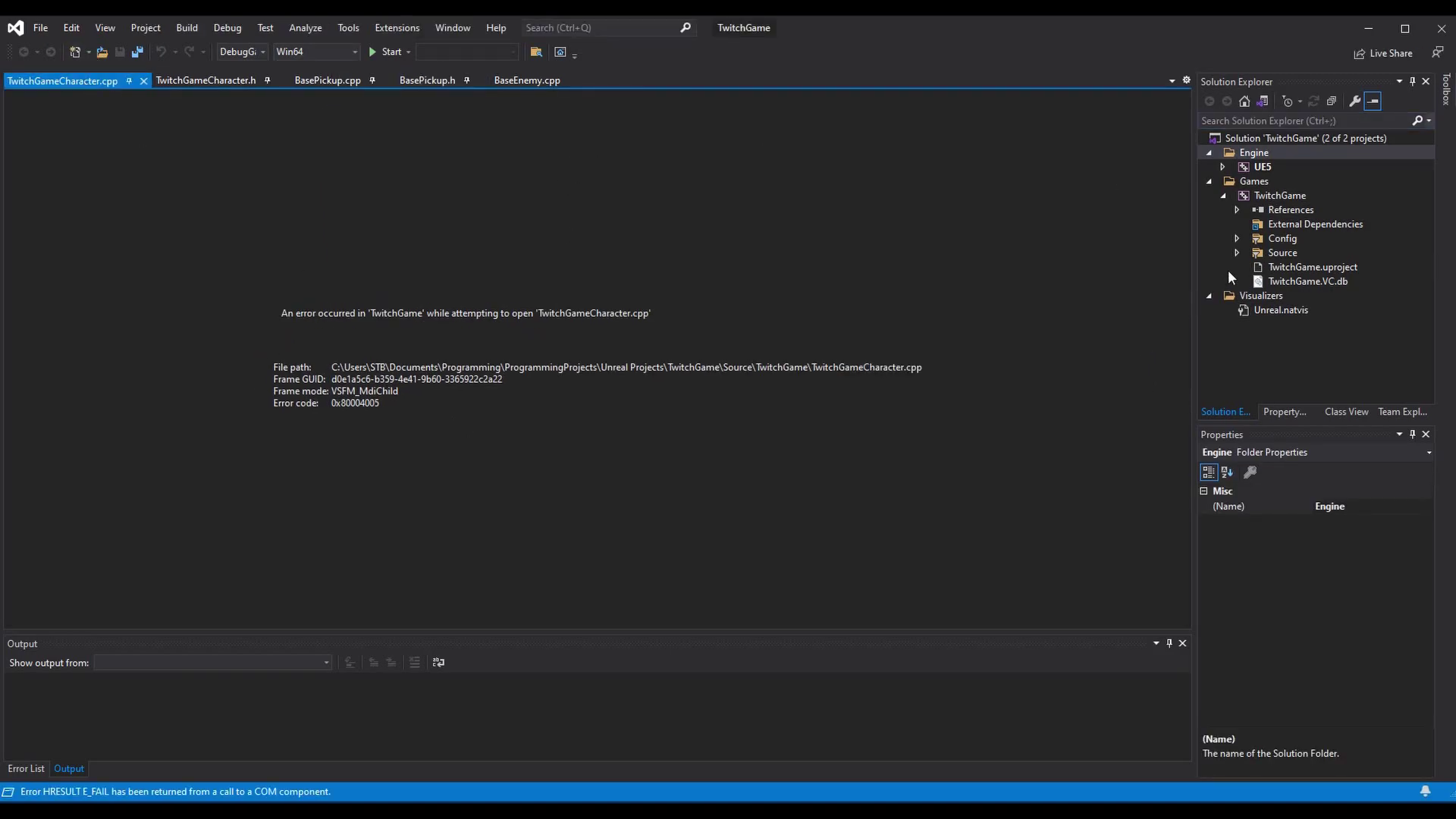
- Expand the Source folder and its TwitchGame subfolder in the solution to list the C++ source files
click(1238, 251)
click(1236, 252)
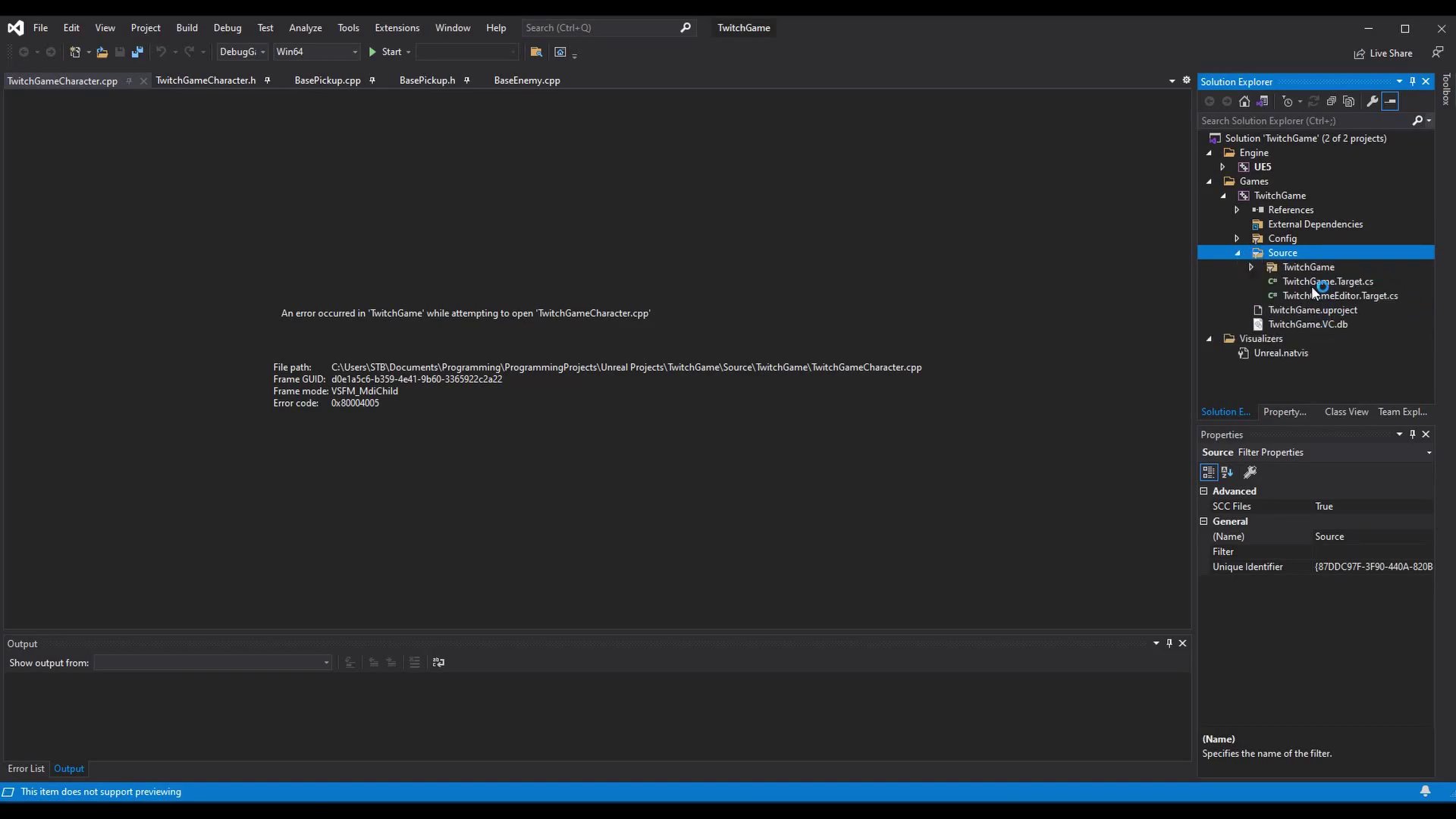
click(1252, 267)
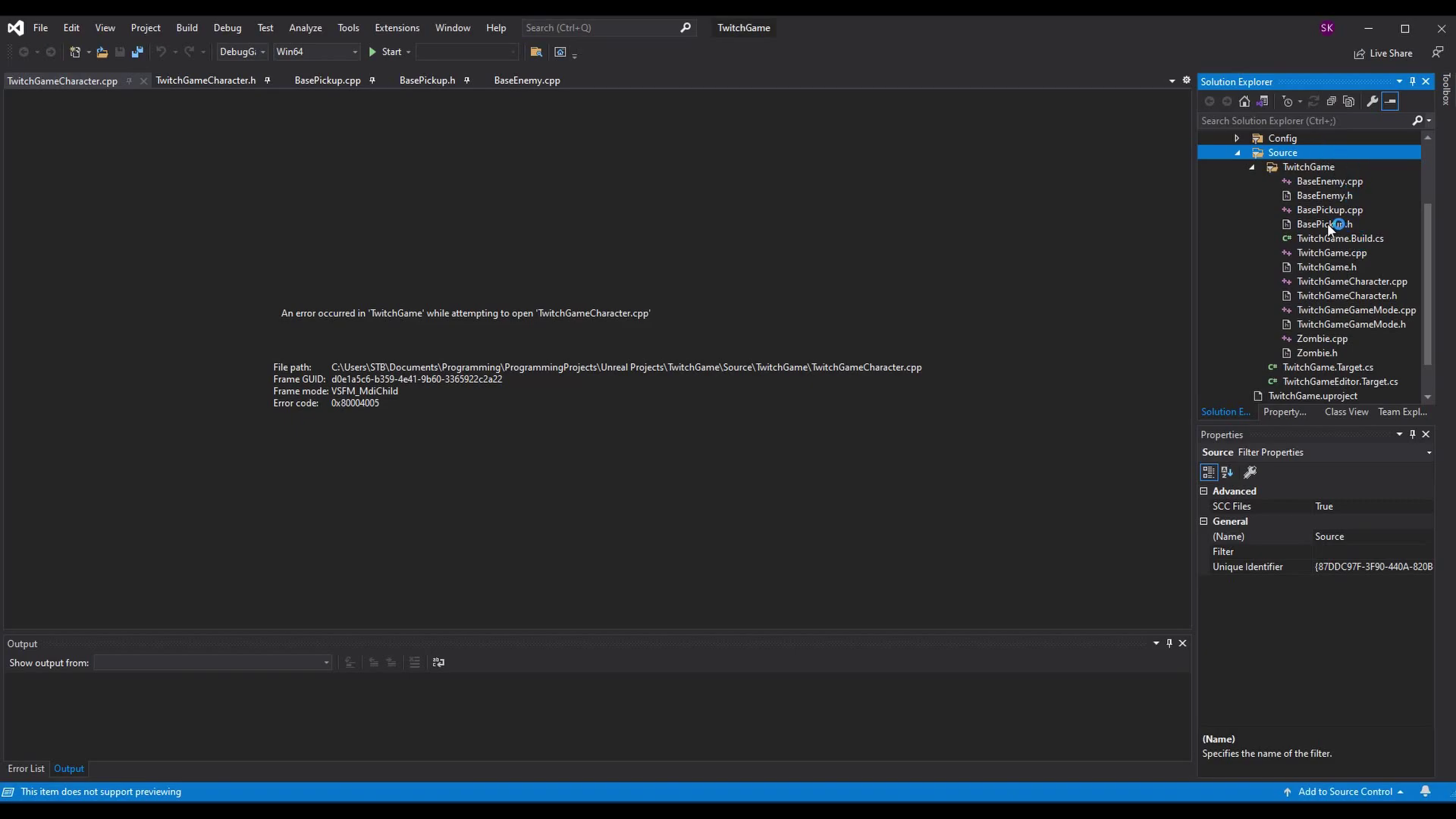
- Open TwitchGameCharacter.cpp from the solution's TwitchGame source folder and close the other stale documents that failed to open
double_click(1353, 282)
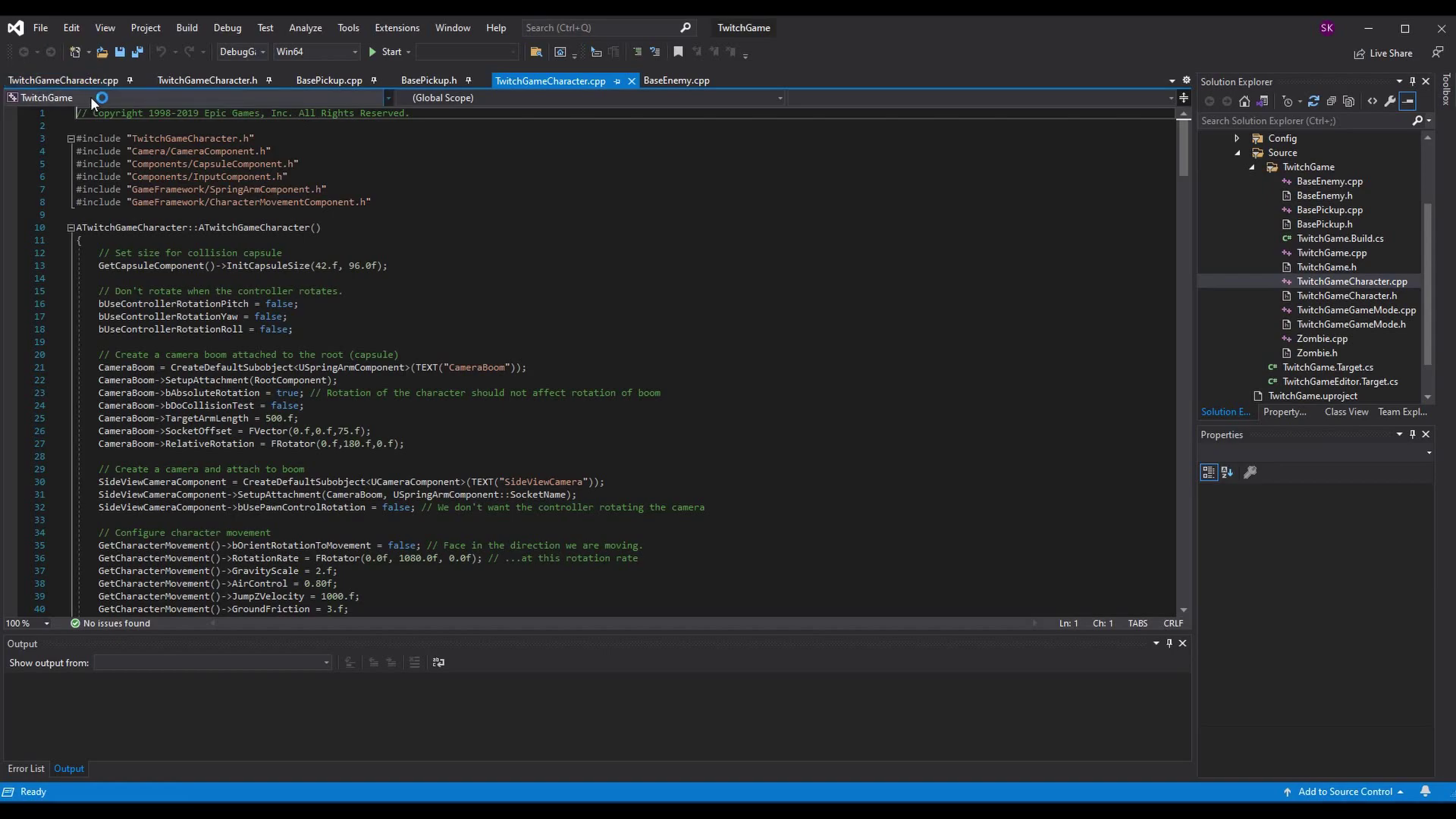
click(141, 80)
click(138, 79)
click(99, 81)
click(98, 80)
click(169, 81)
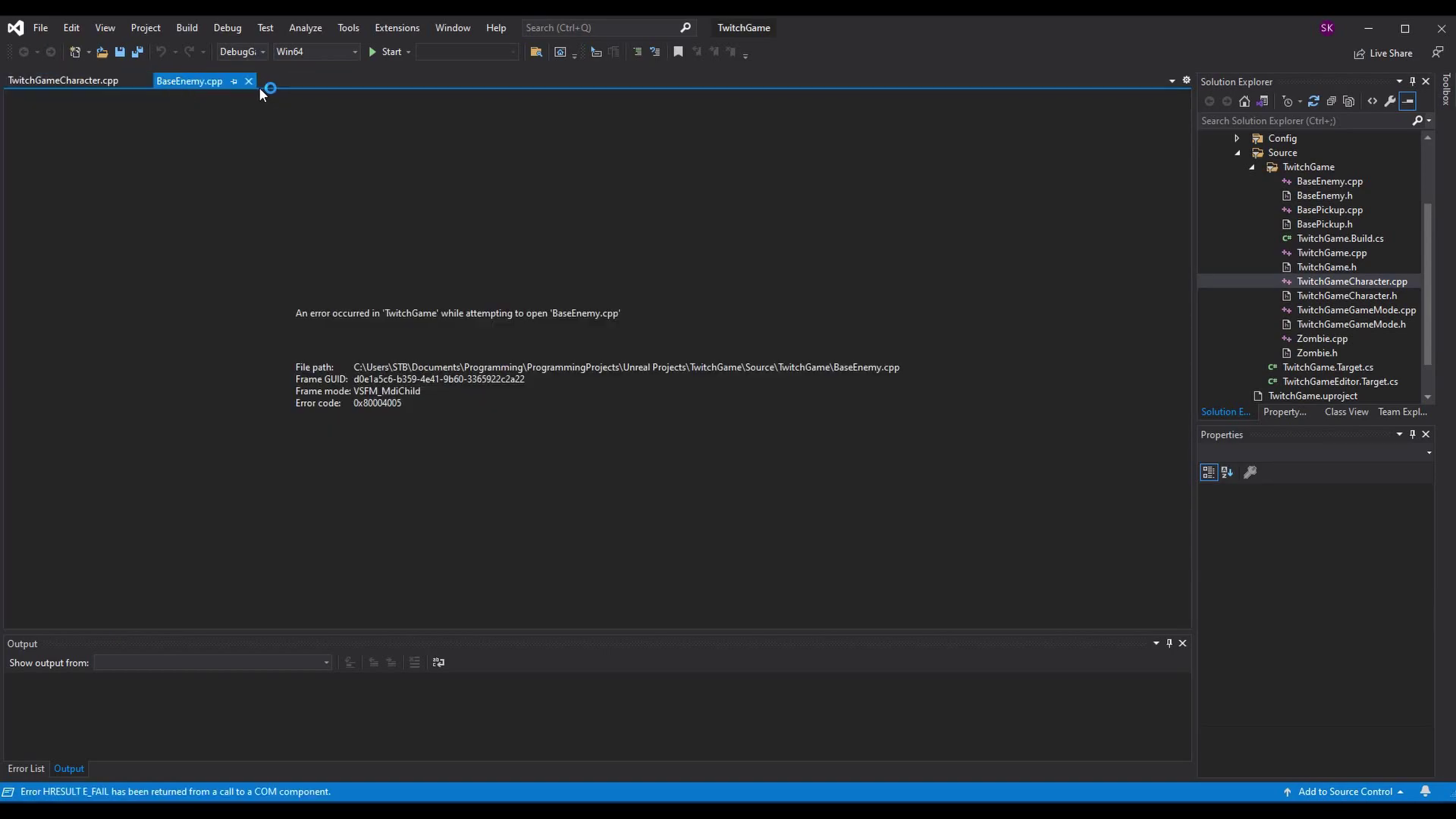
click(251, 80)
- Open TwitchGameCharacter.h from the solution and pin it beside TwitchGameCharacter.cpp
double_click(1321, 300)
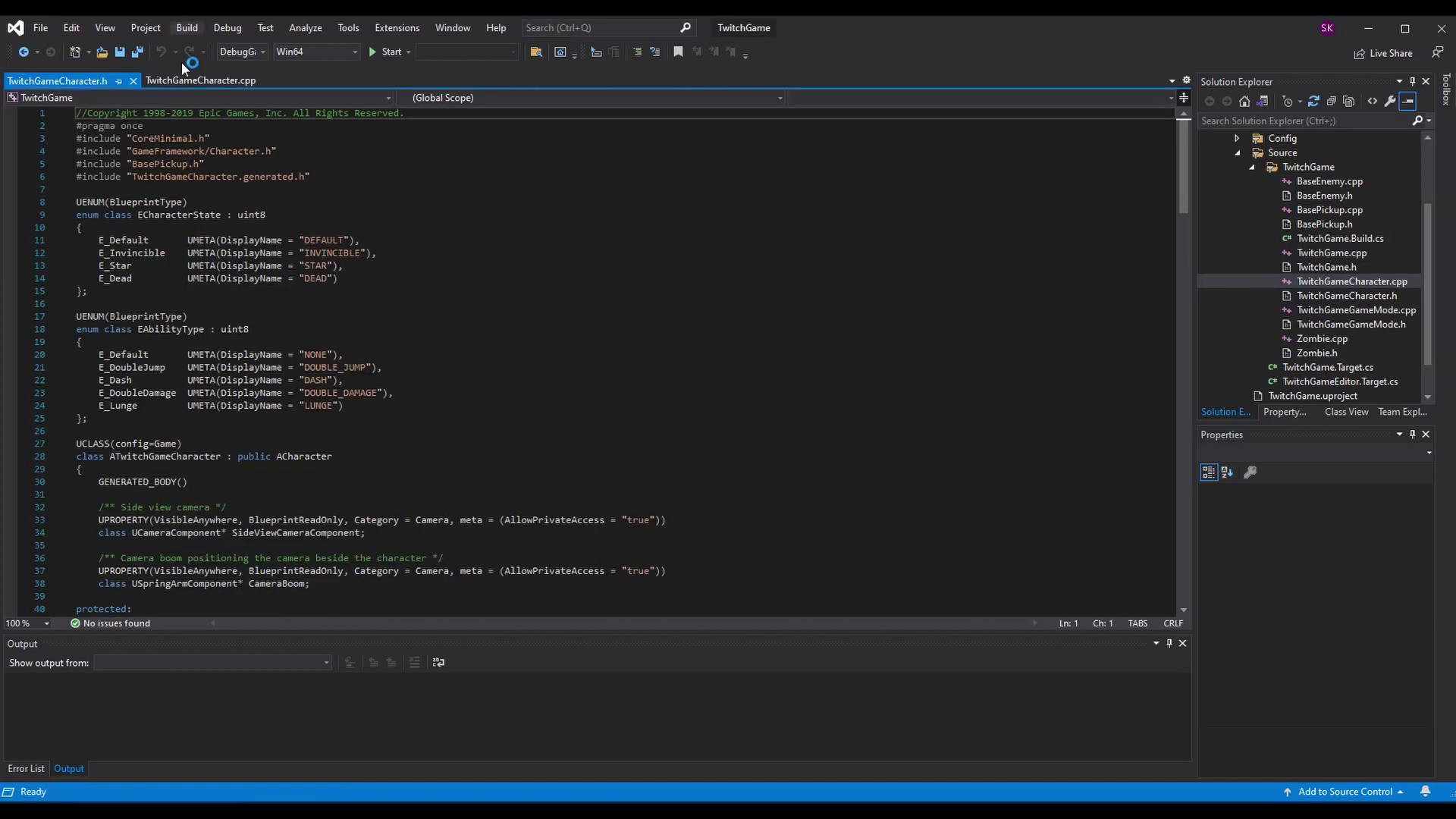
click(263, 81)
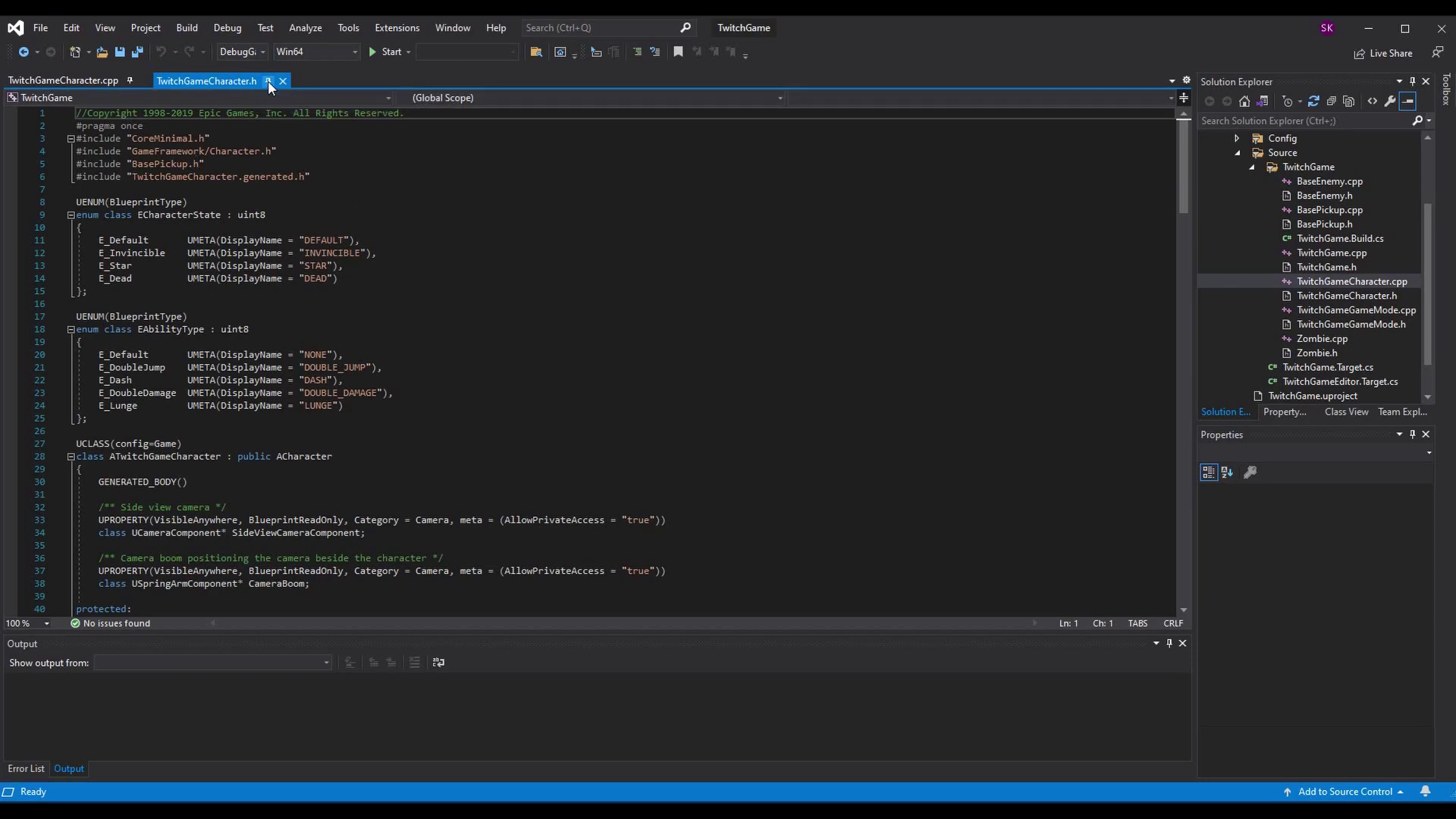
click(70, 81)
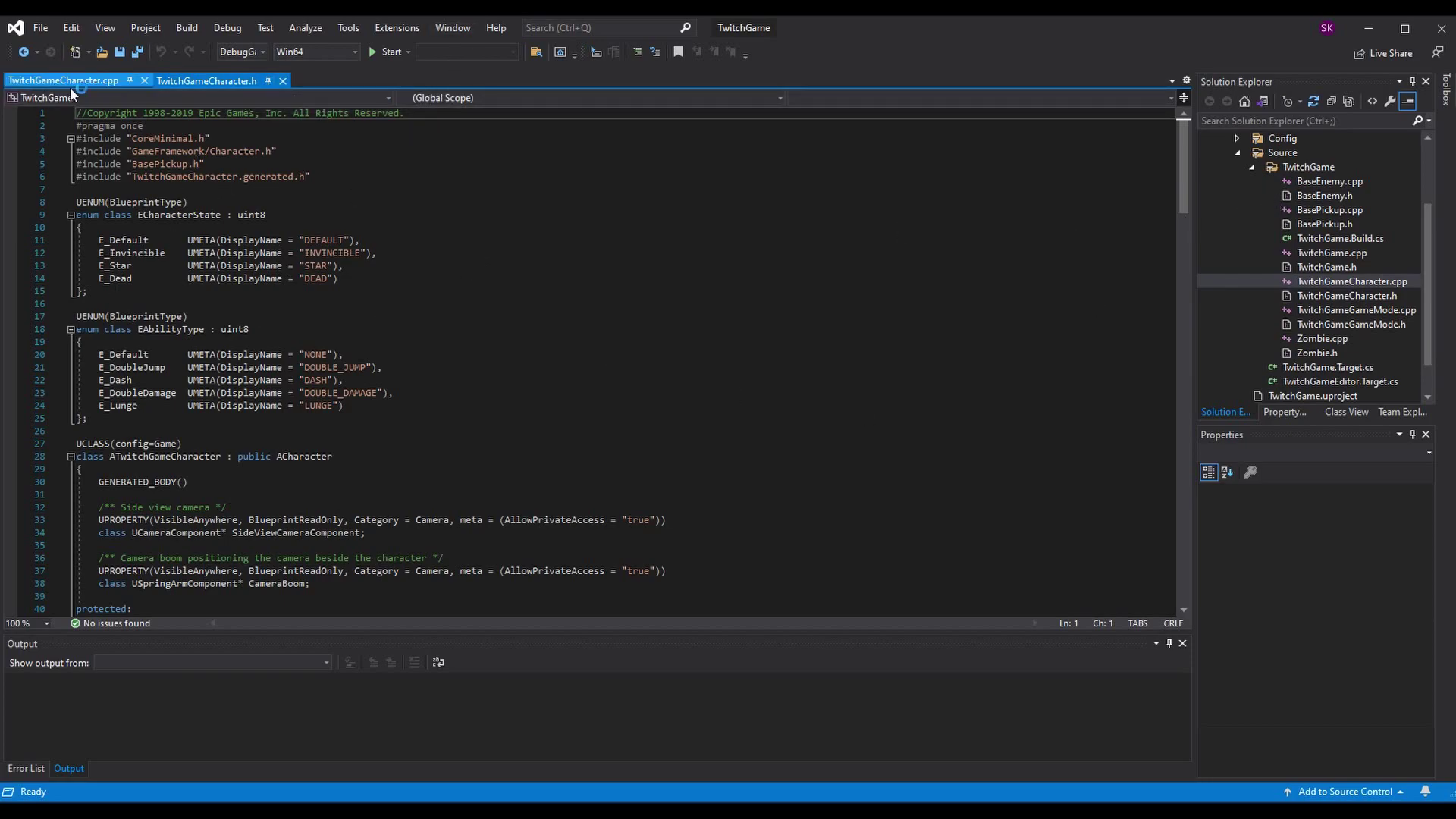
click(225, 80)
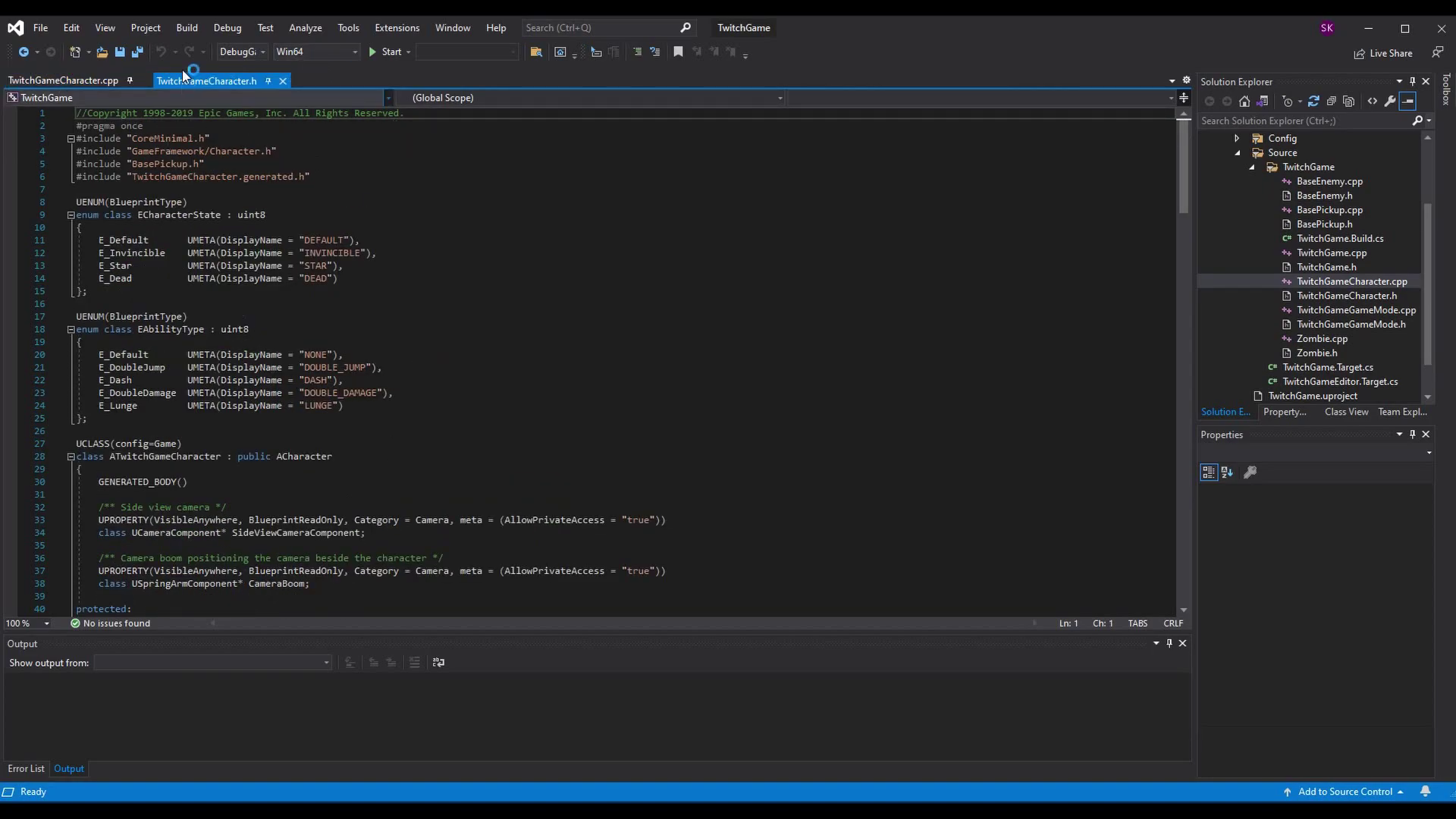
click(256, 53)
click(287, 81)
click(353, 51)
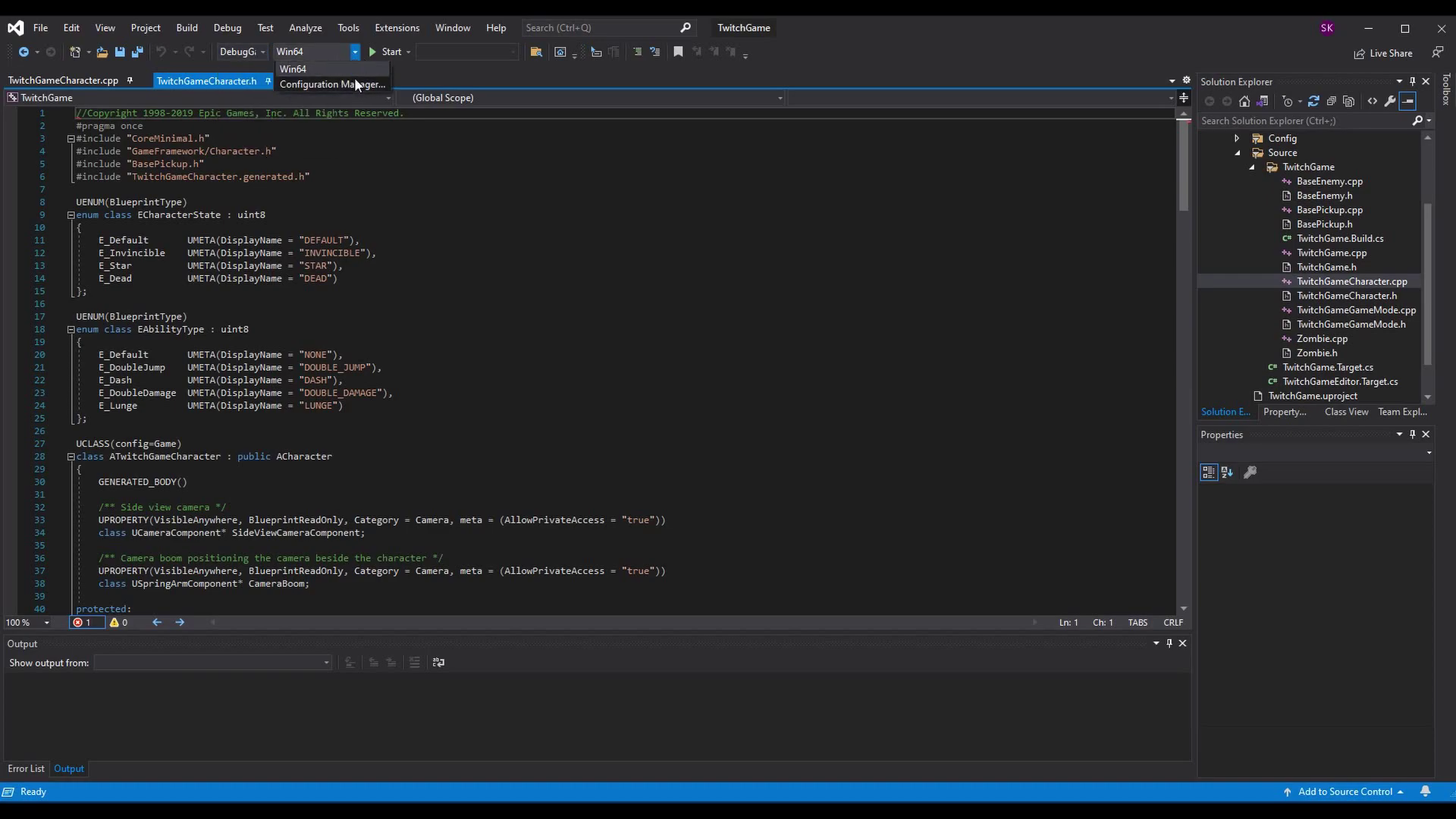
click(353, 71)
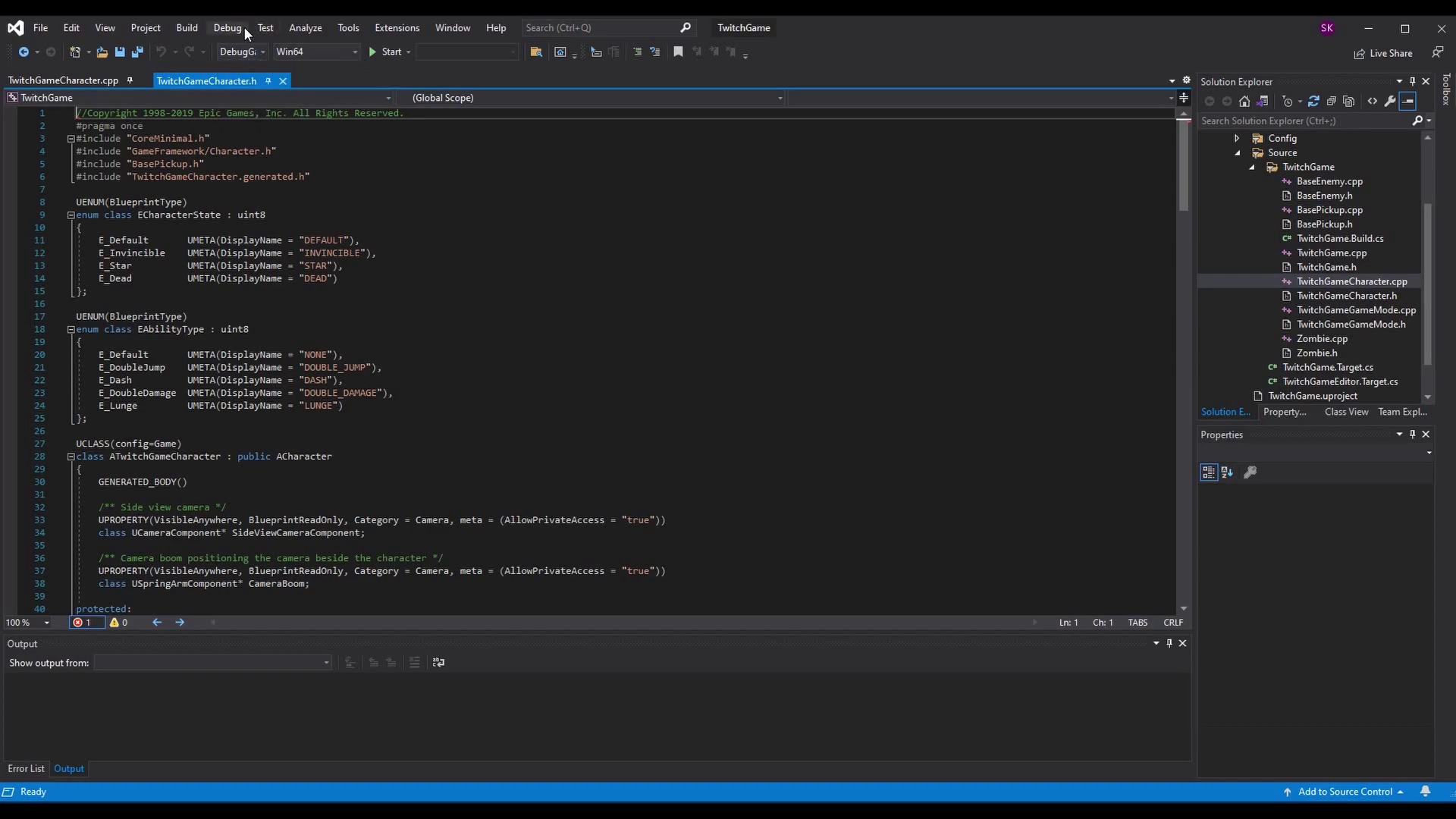
- Set the TwitchGame project as the solution's startup project instead of UE5
scroll(1379, 296, up, 3)
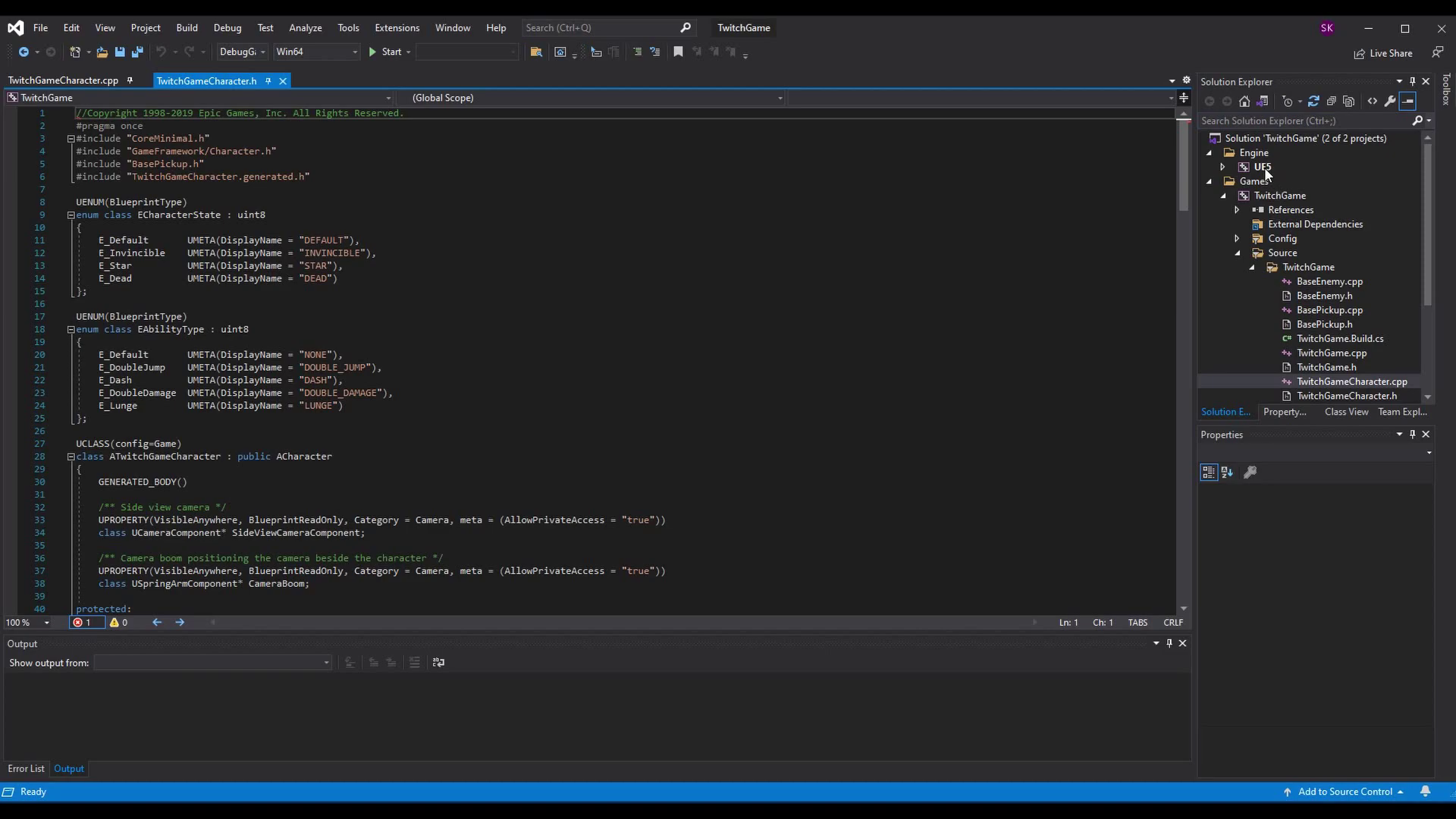
click(1280, 195)
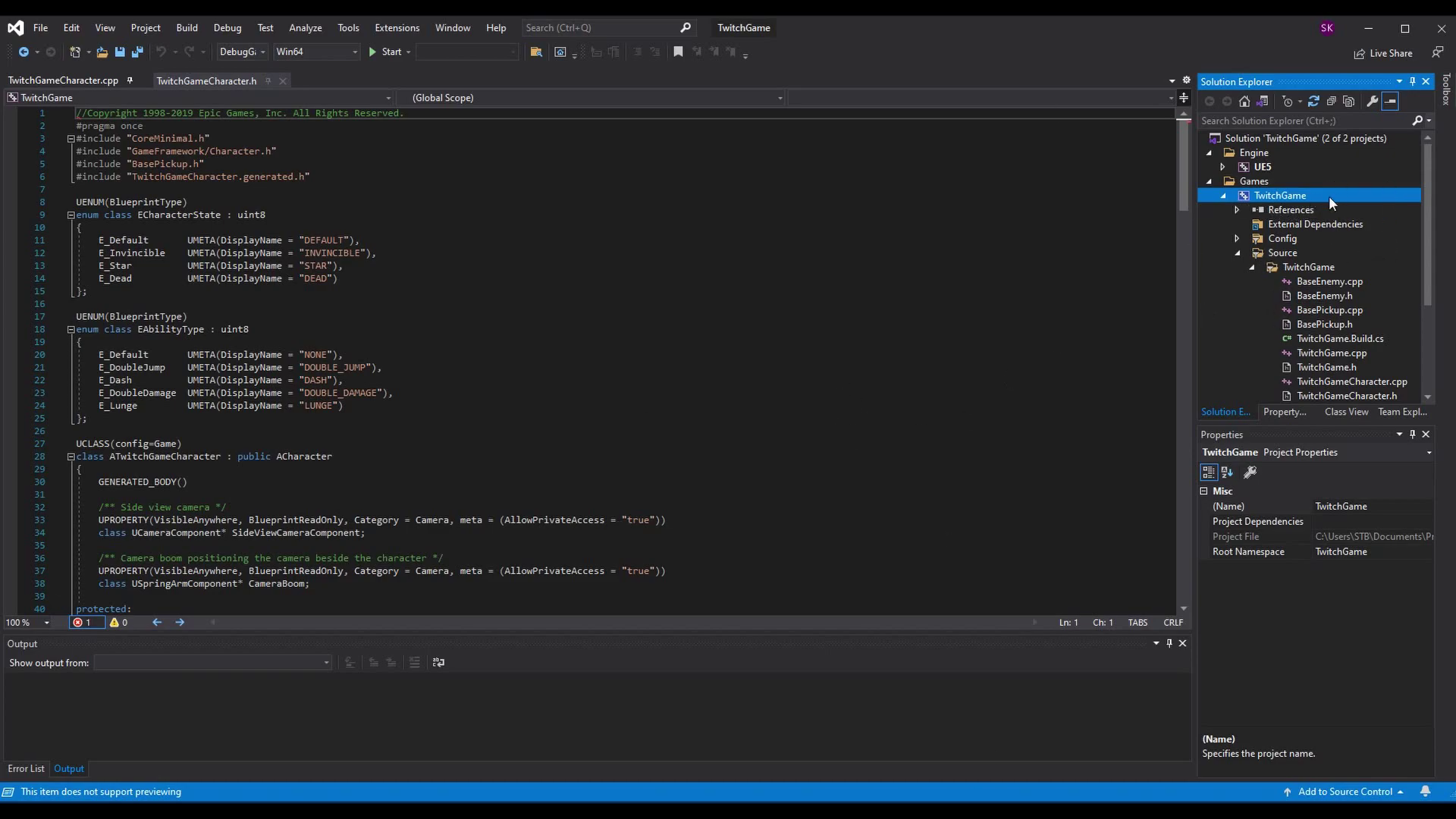
right_click(1295, 196)
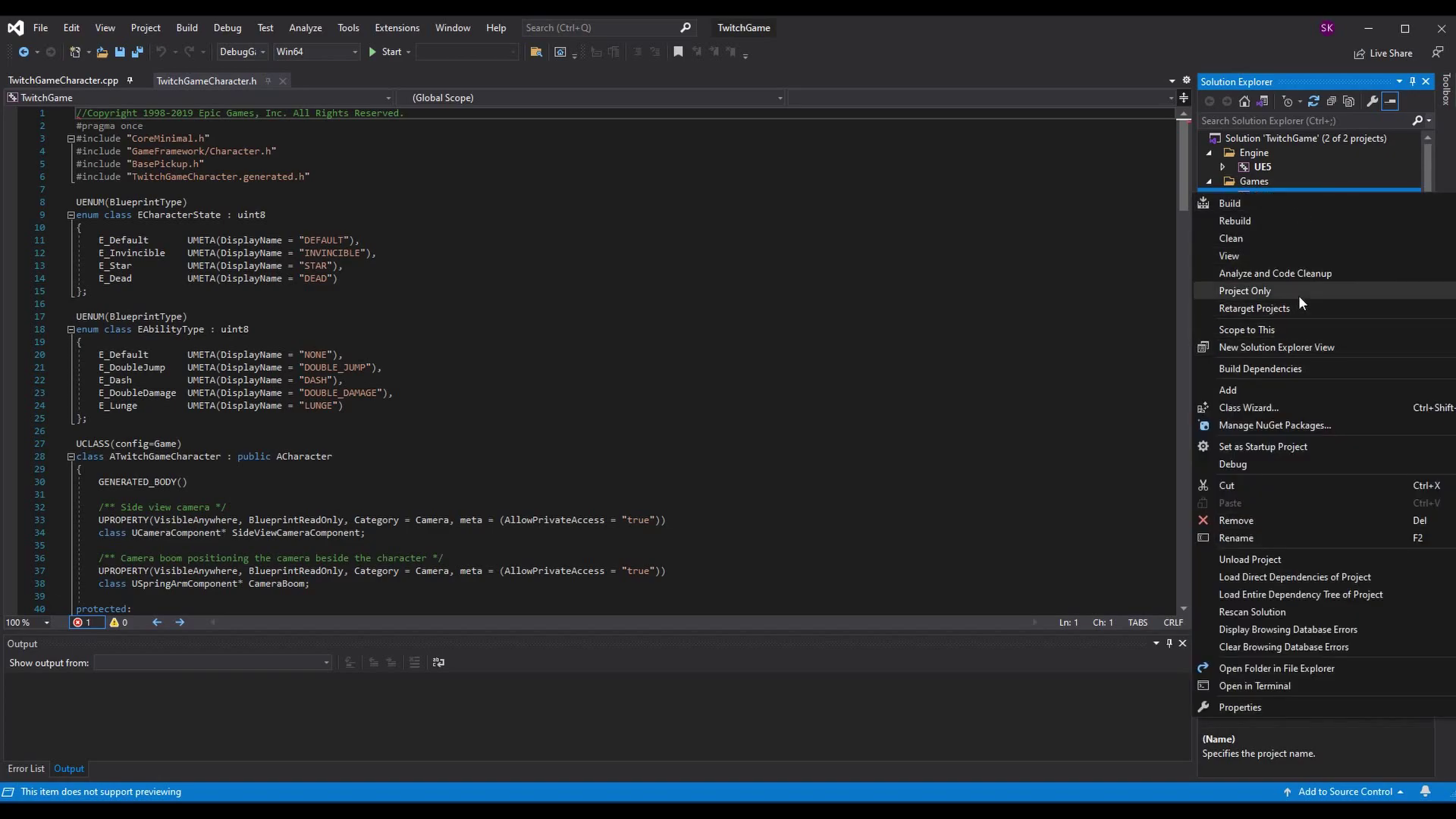
click(1273, 446)
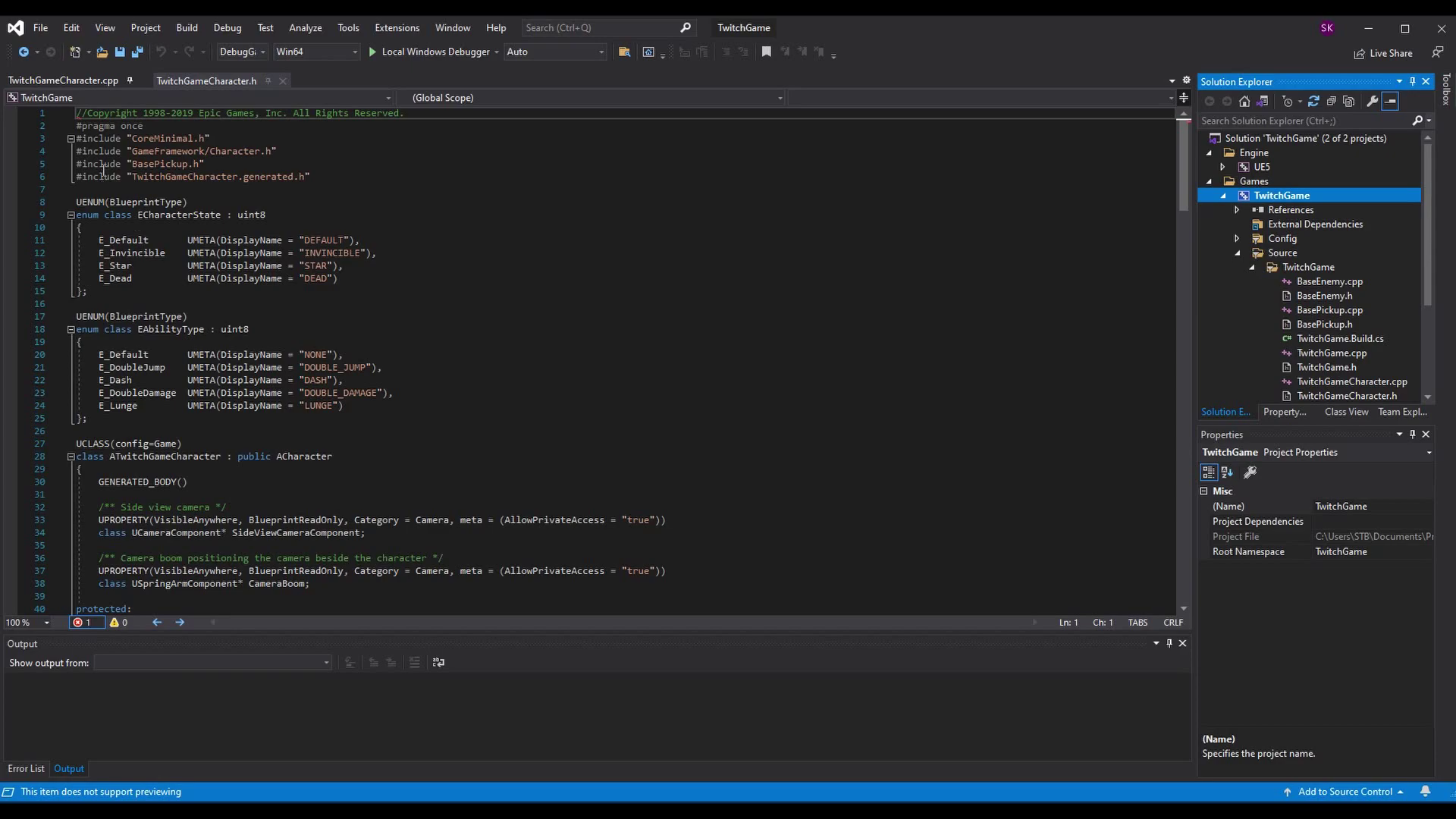
- Build the whole TwitchGame solution
click(181, 28)
click(180, 28)
click(189, 30)
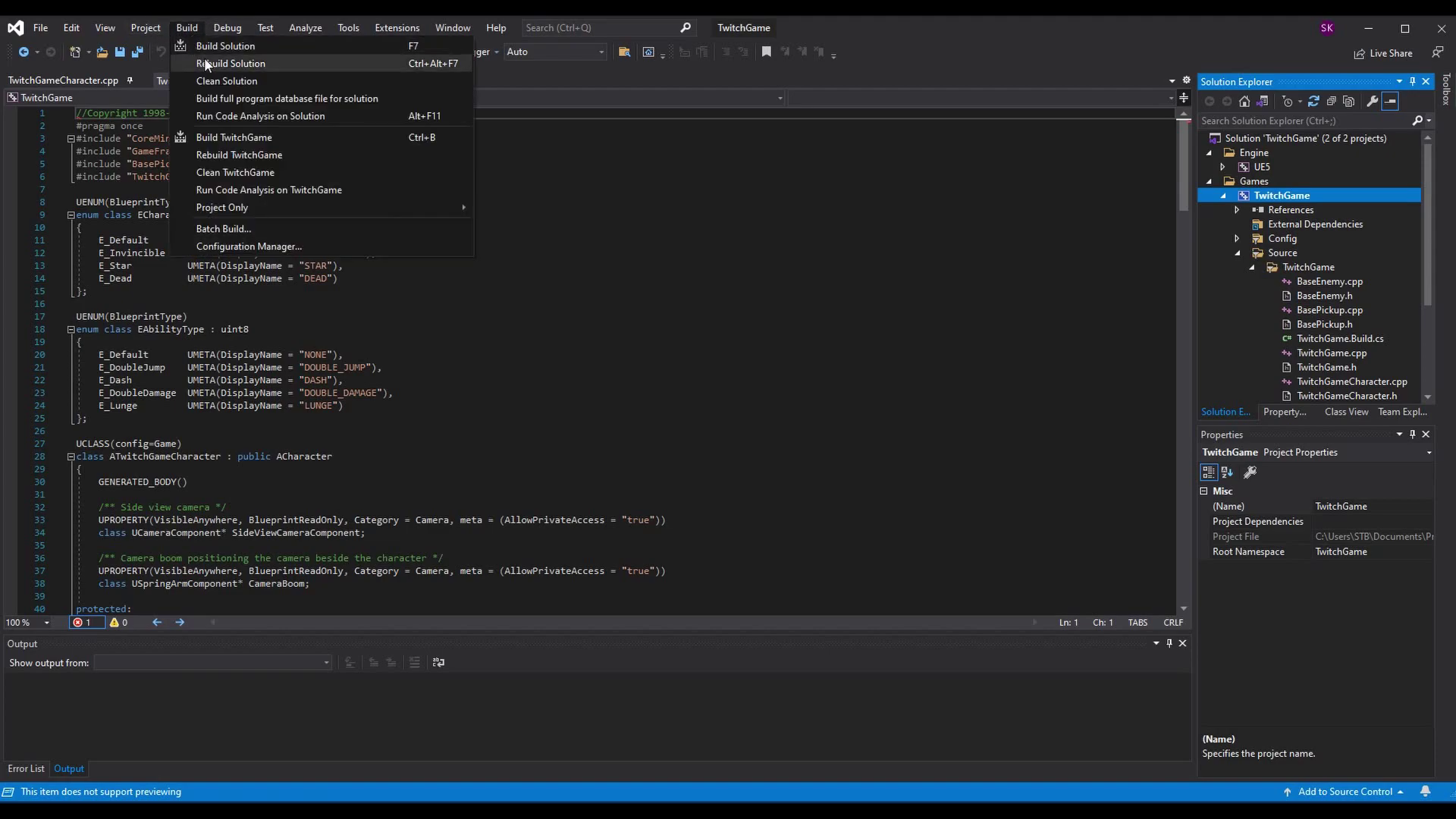
click(207, 48)
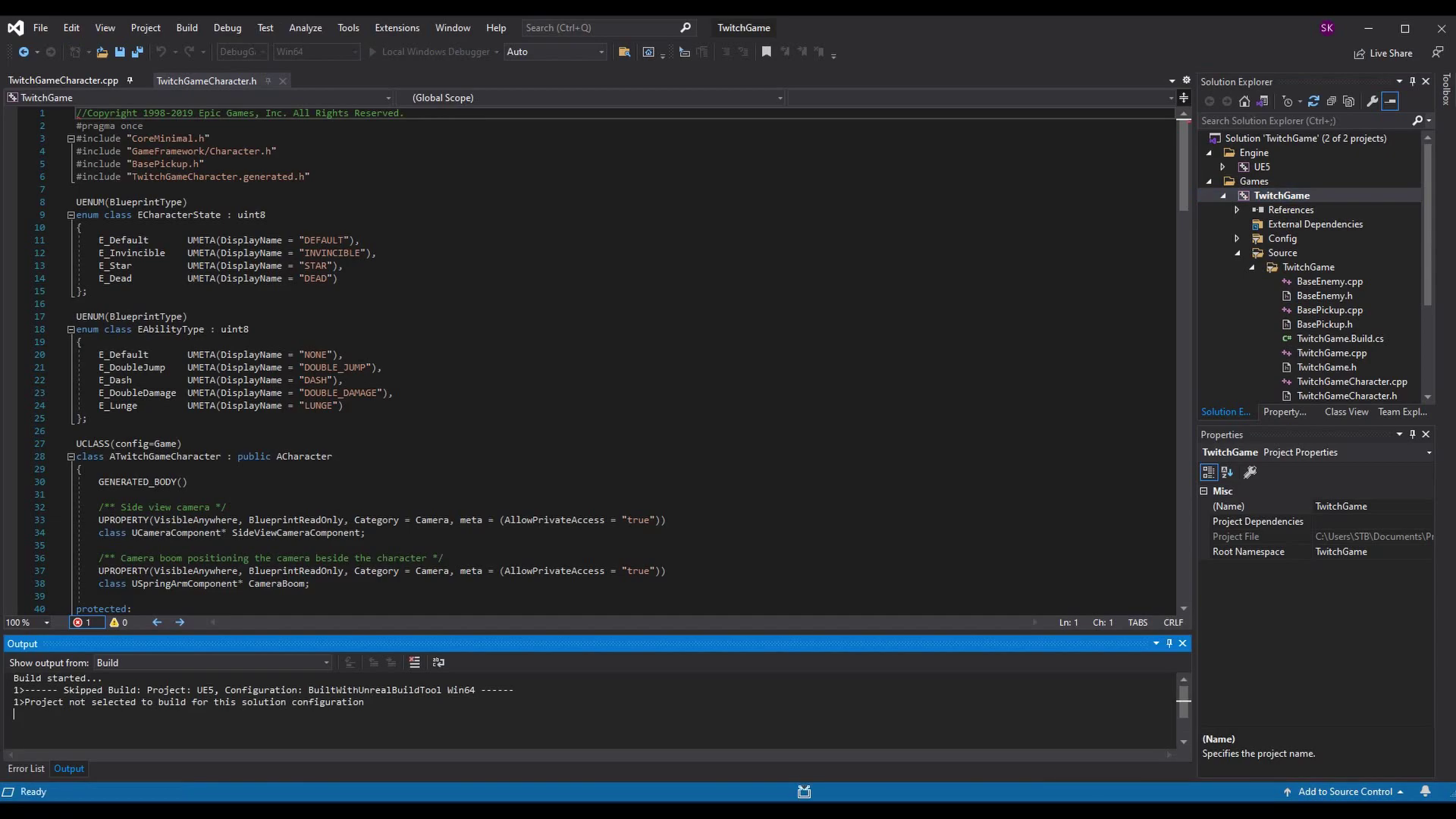
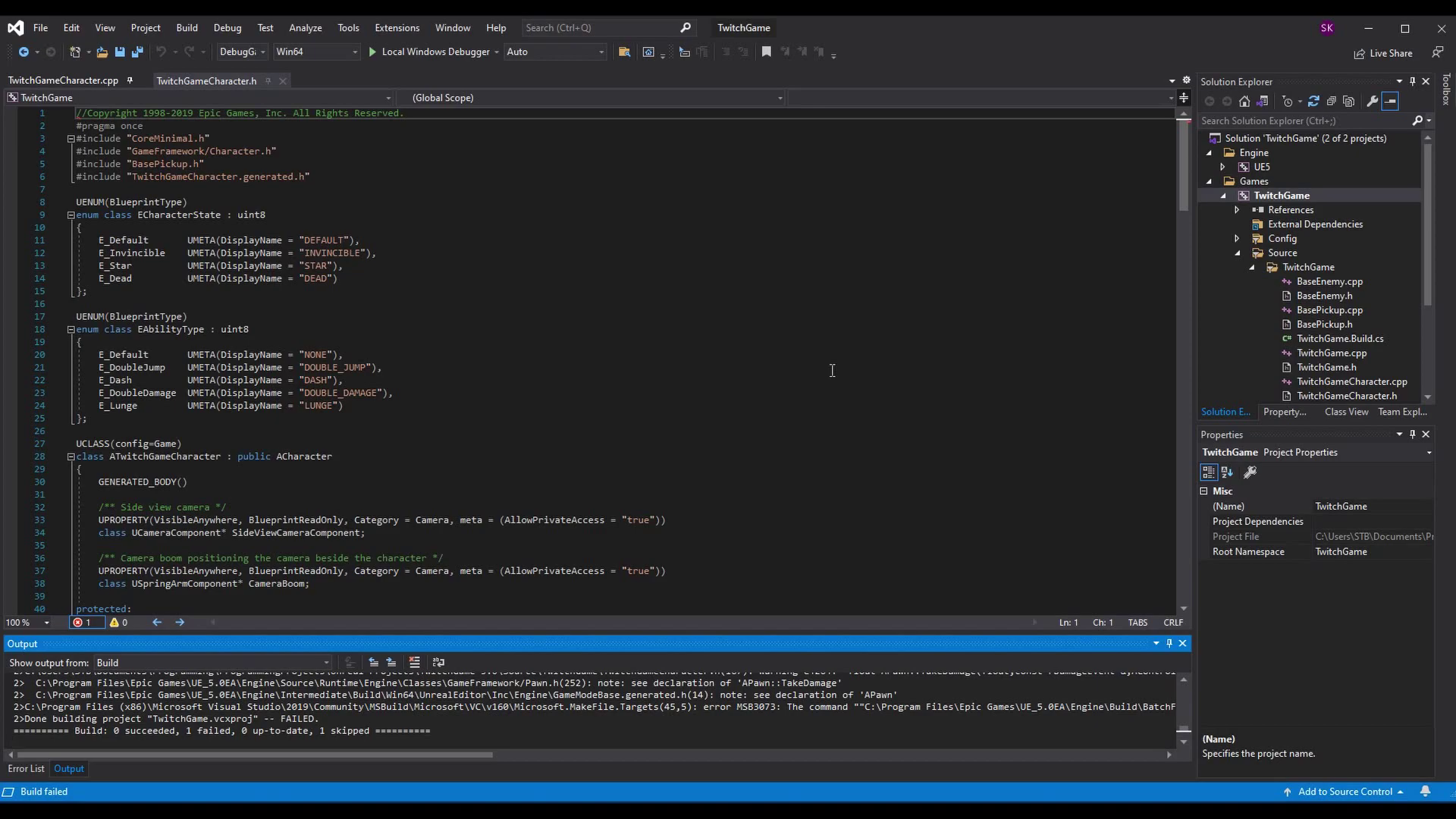
- Review the build errors and comment out the CameraBoom RelativeRotation line in TwitchGameCharacter.cpp
scroll(525, 713, up, 5)
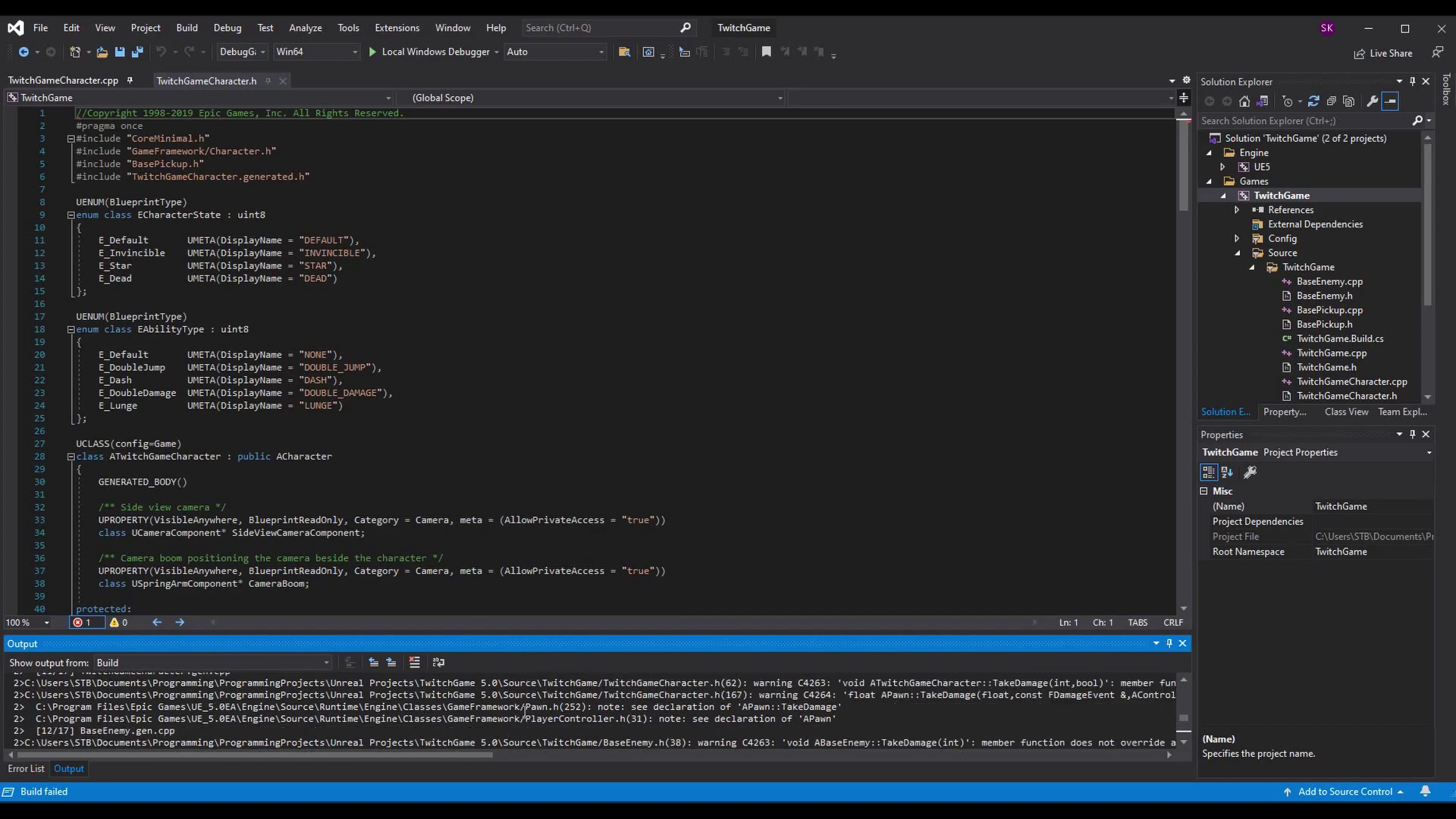
scroll(526, 706, up, 5)
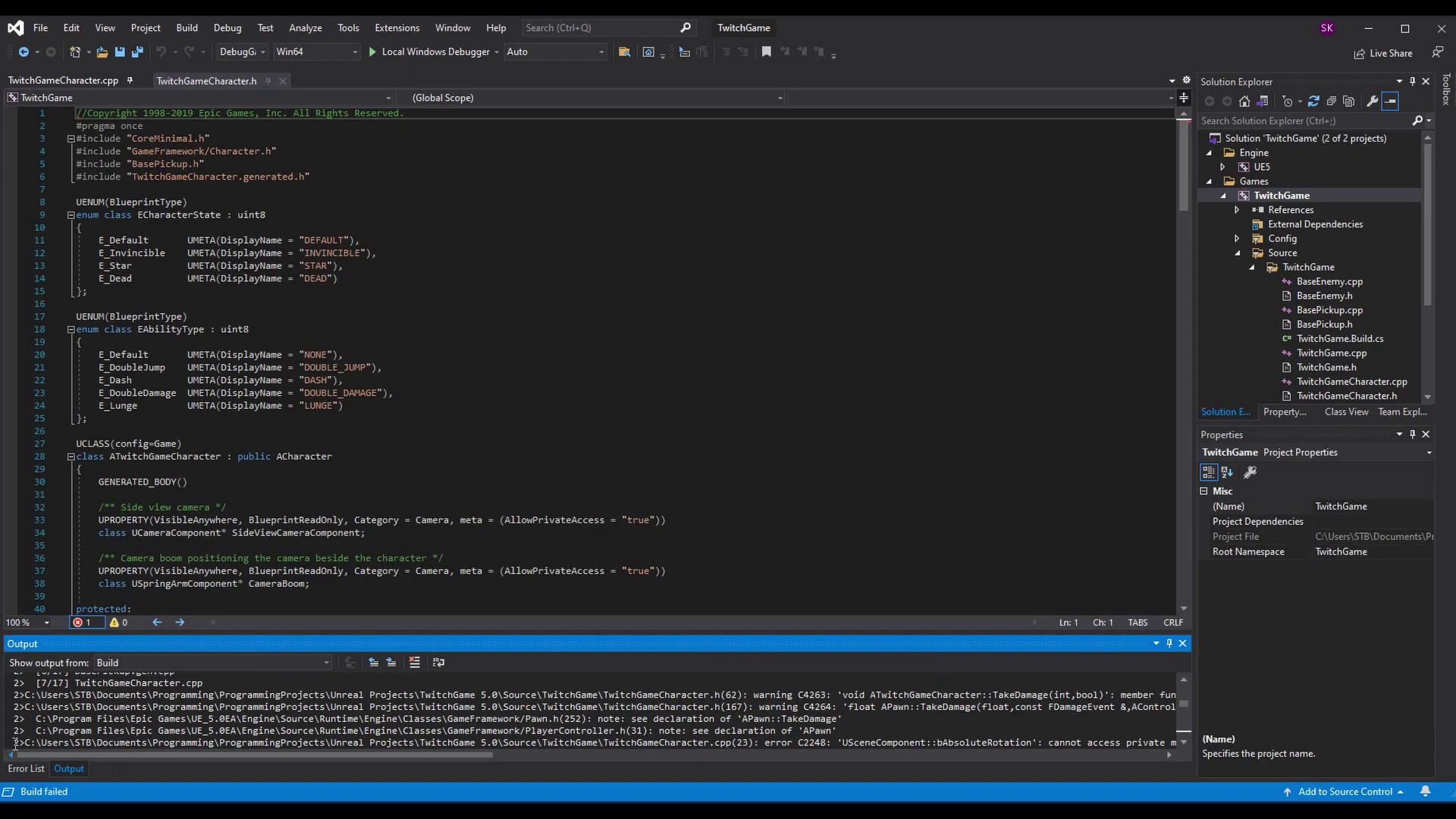
click(28, 769)
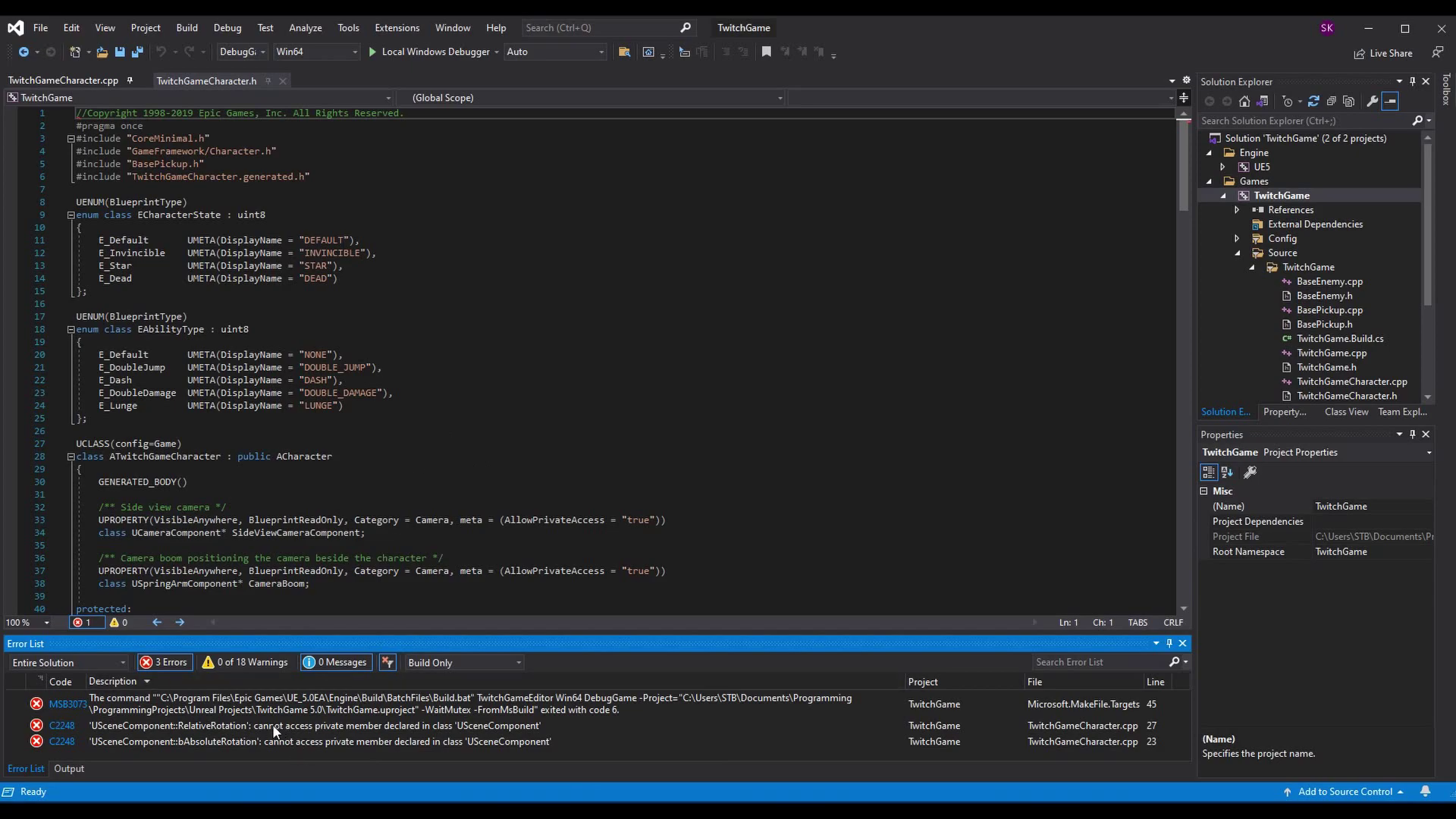
double_click(506, 728)
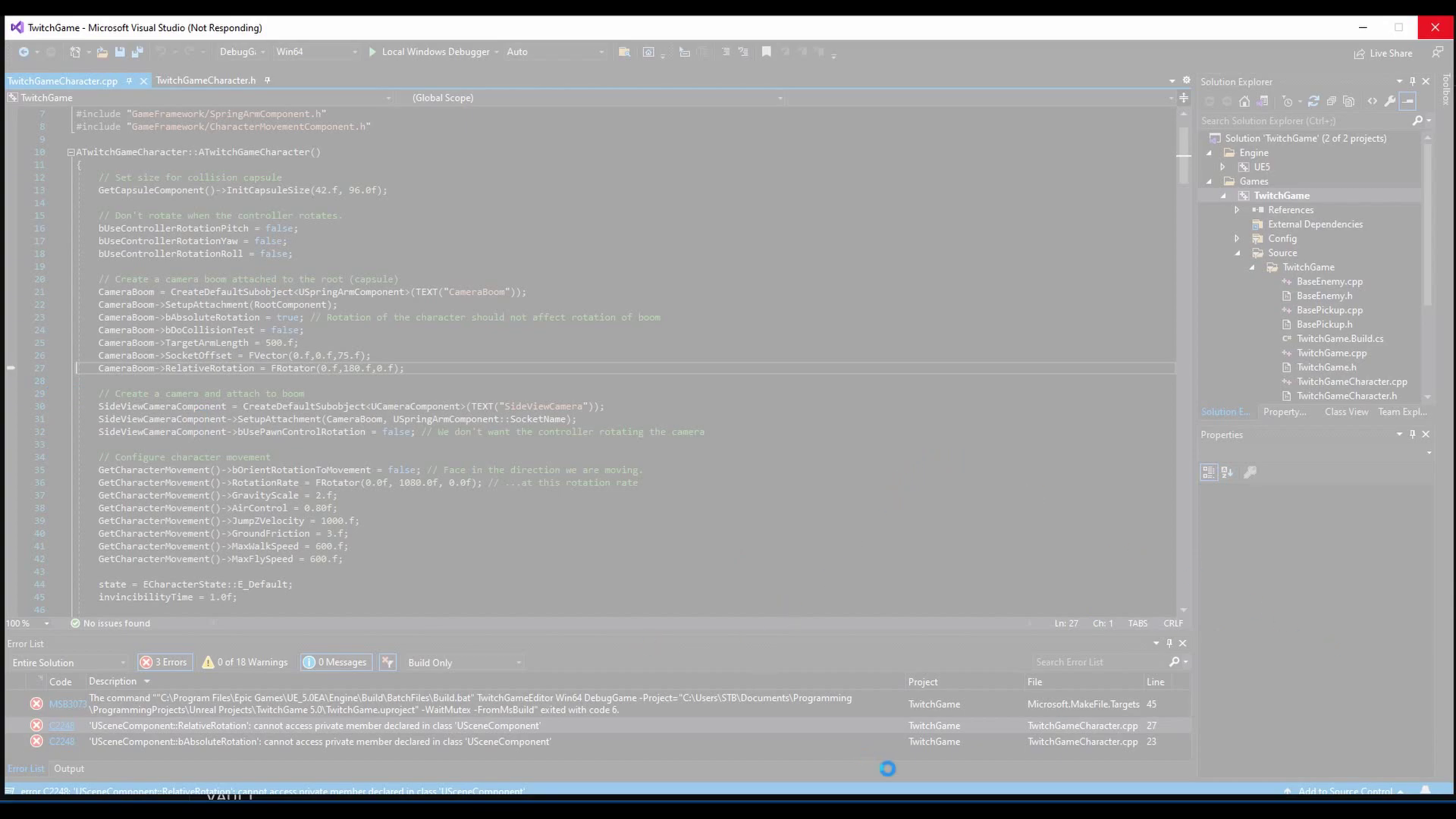
key(ctrl+k)
key(ctrl+c)
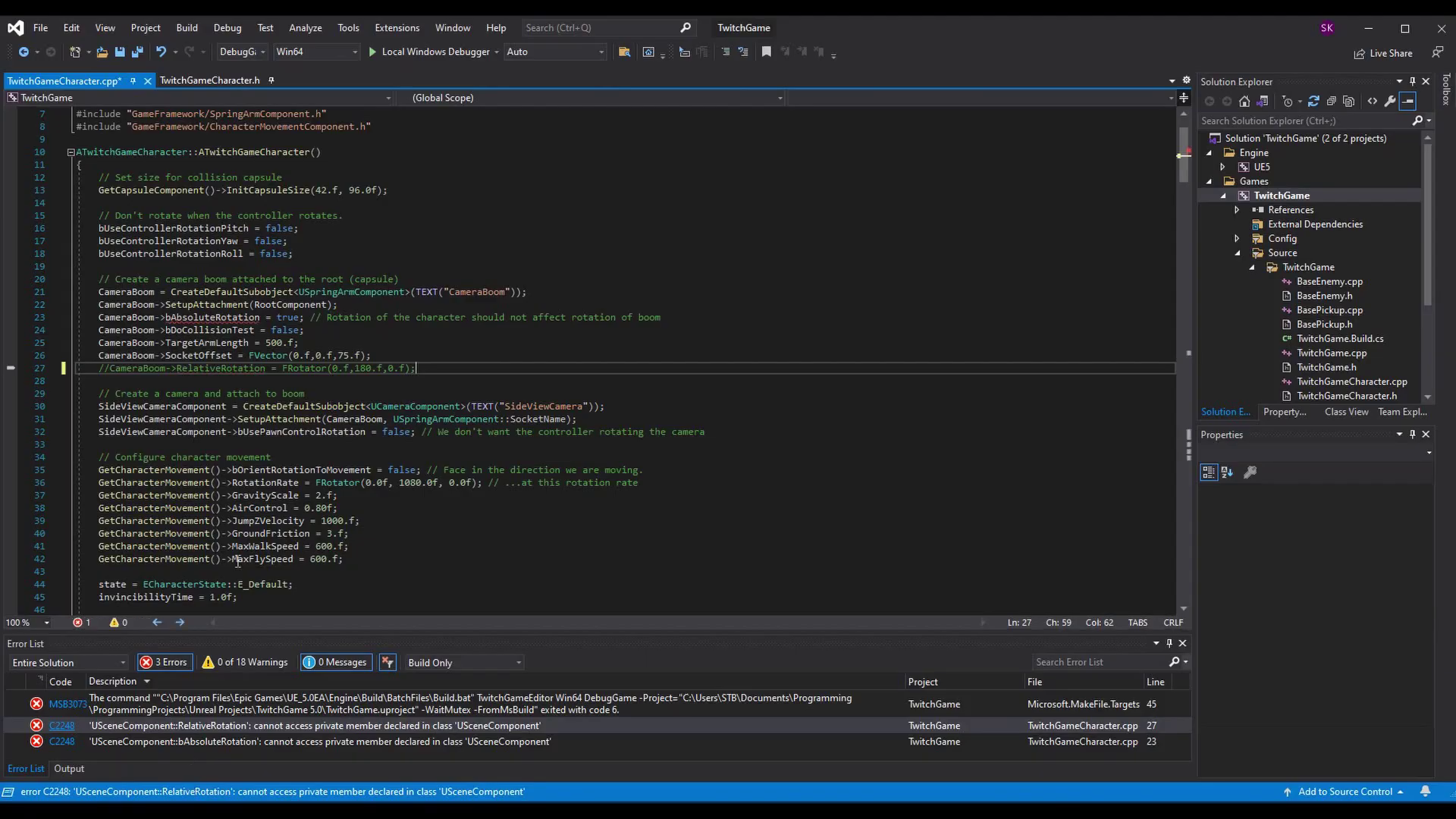
- Comment out the CameraBoom bAbsoluteRotation line in the ATwitchGameCharacter constructor
click(98, 322)
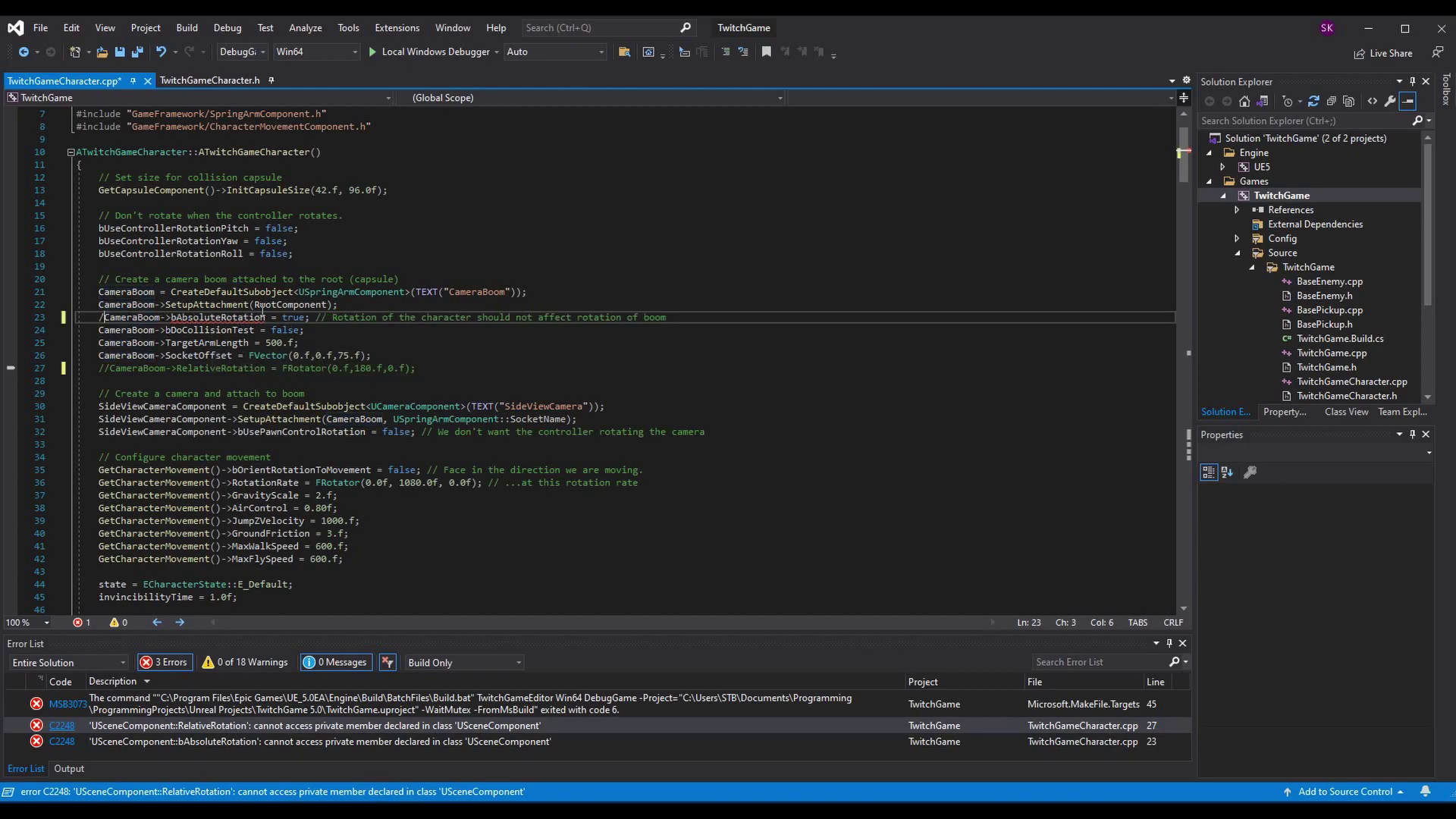
text(//)
click(449, 351)
click(447, 371)
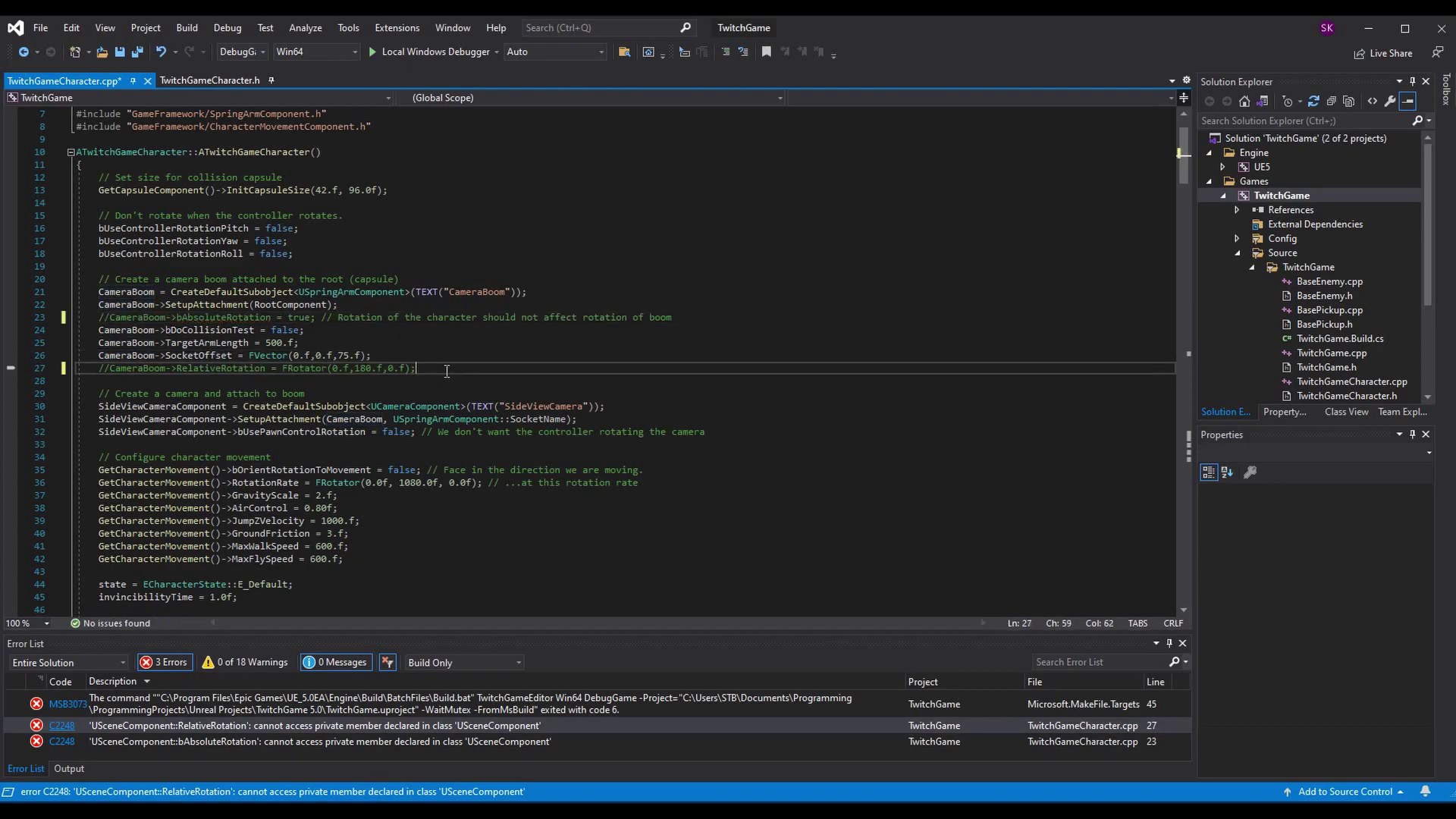
- Save all files and build the solution with the two CameraBoom lines commented out
click(140, 50)
click(186, 30)
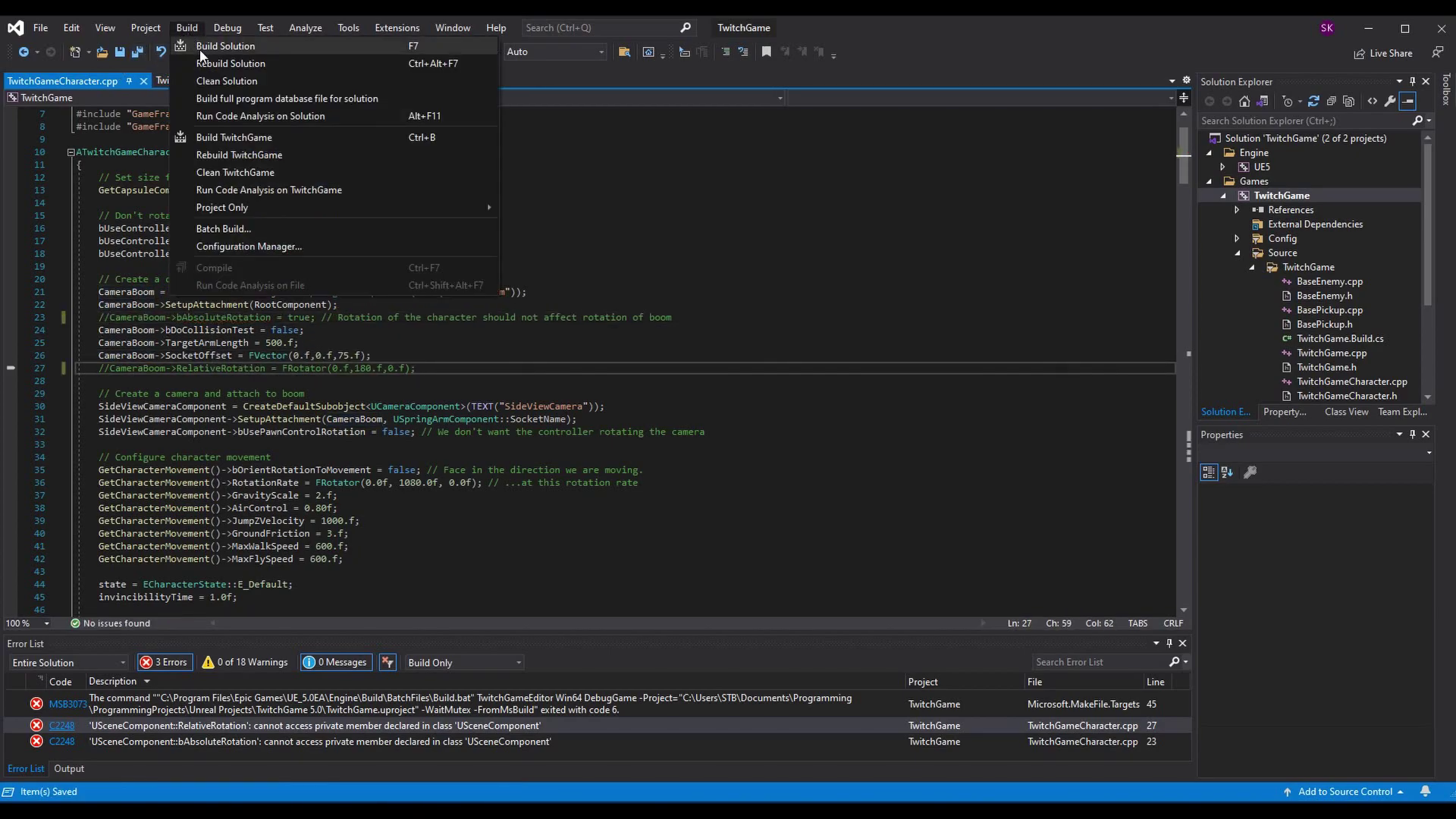
click(202, 44)
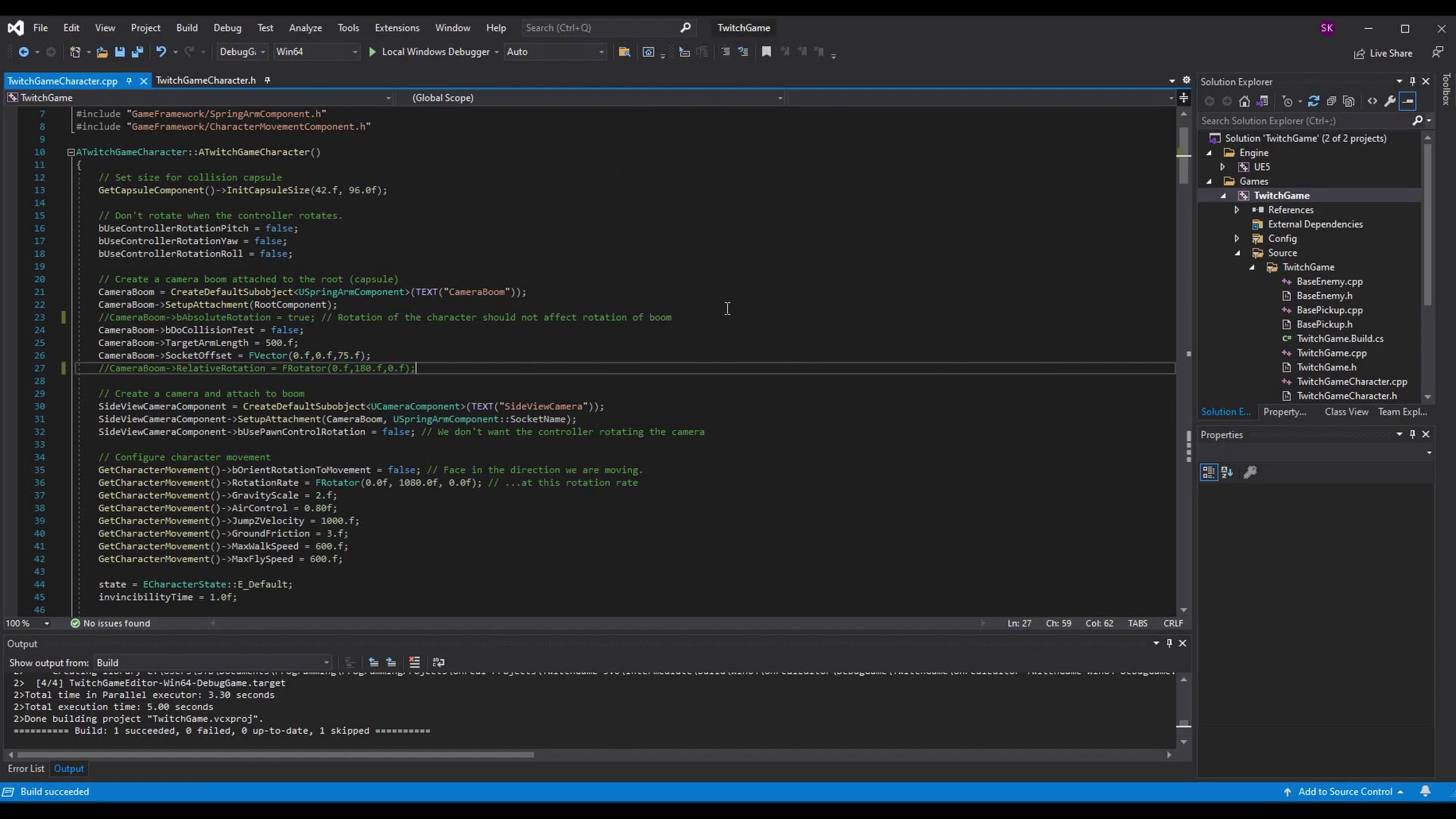
- Delete the commented-out bAbsoluteRotation line from the camera boom setup, leaving no blank line
drag(727, 315, 77, 317)
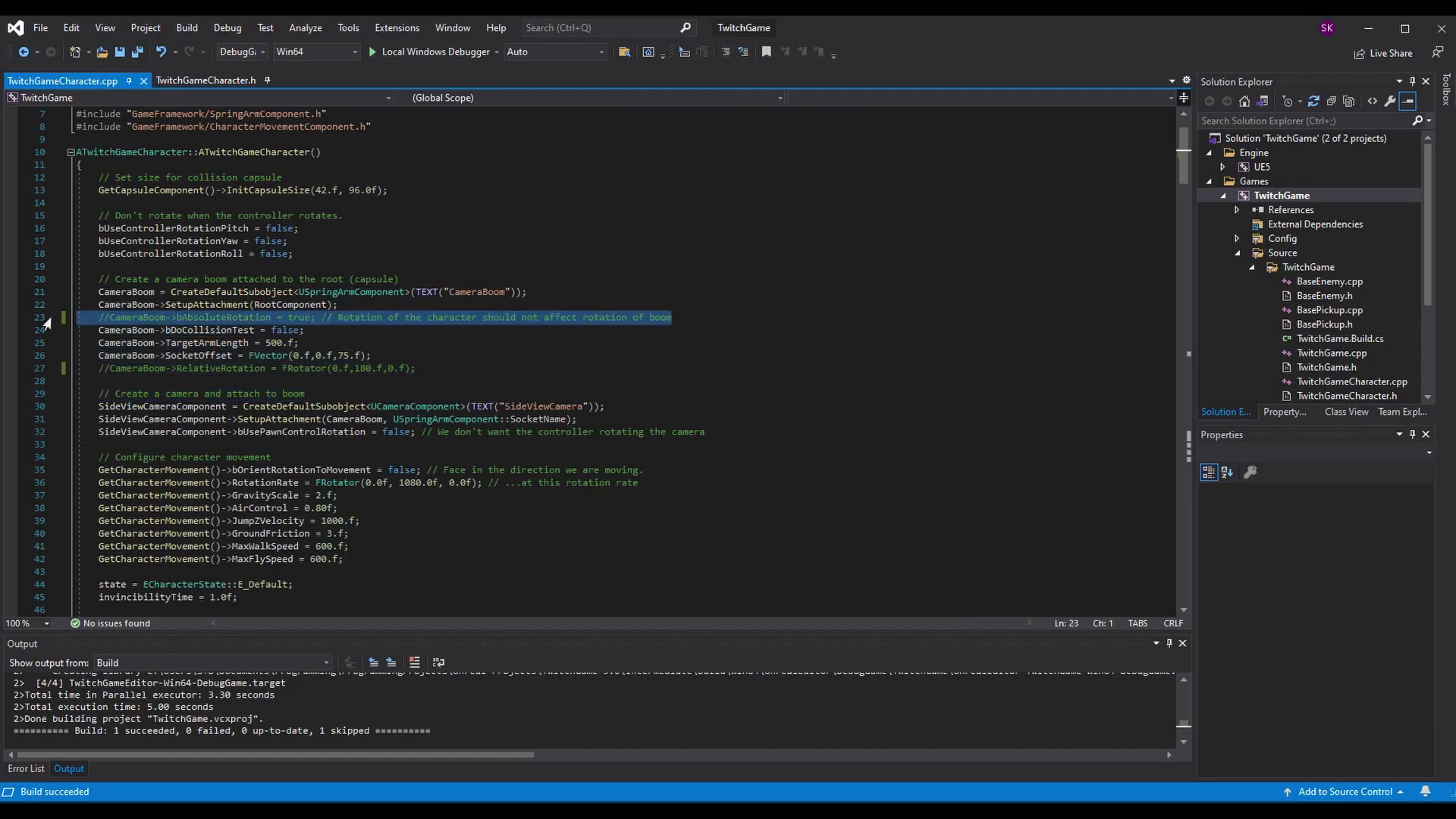
key(BackSpace)
key(BackSpace)
- Delete the commented-out RelativeRotation line below the SocketOffset assignment and save all files
key(Down)
key(Down)
key(Down)
key(Down)
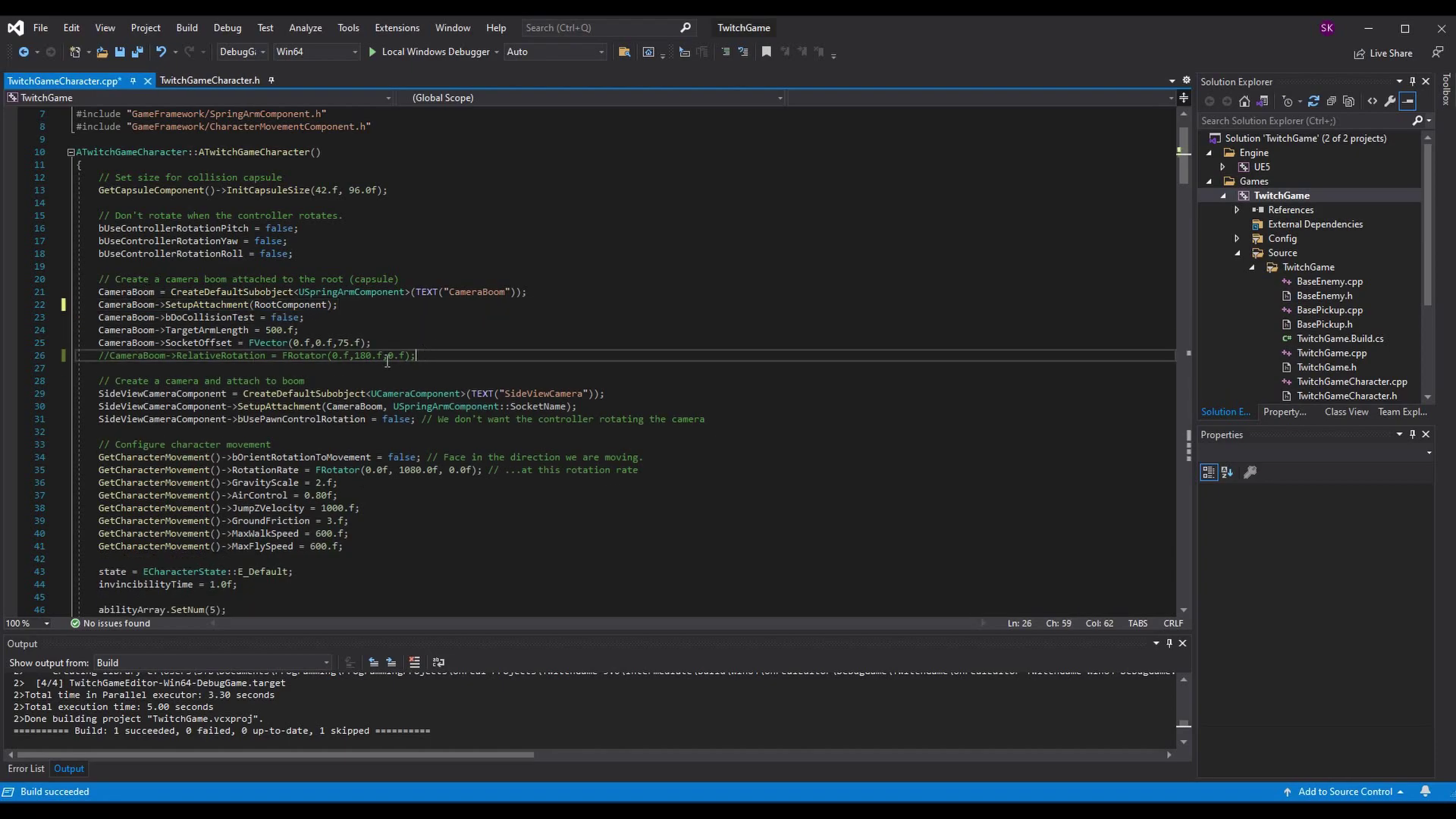
key(End)
key(shift+Home)
key(shift+Home)
key(BackSpace)
key(BackSpace)
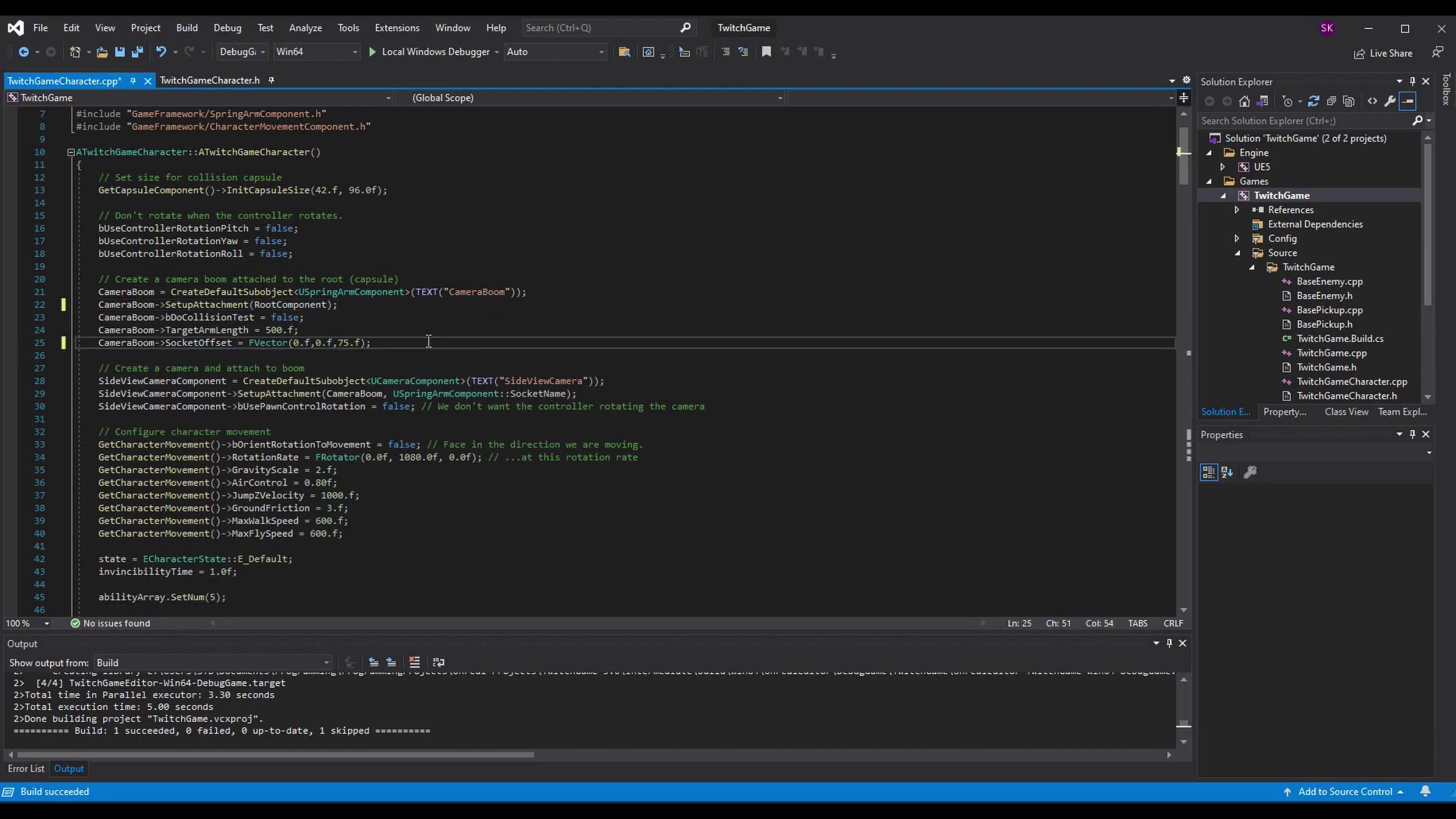
click(138, 51)
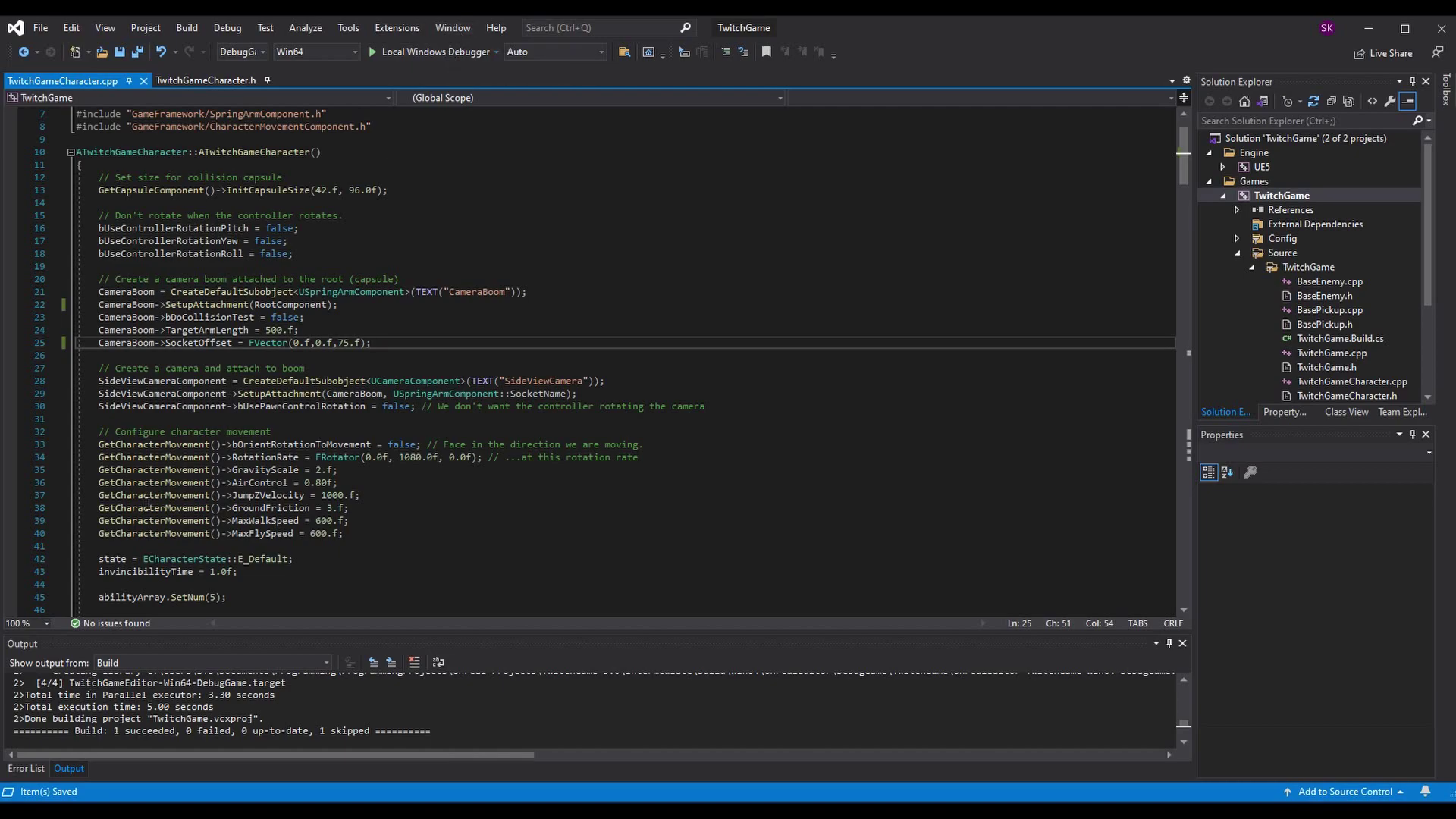
- Launch TwitchGame with the Local Windows Debugger and allow UnrealEditor through the firewall on private networks
click(395, 51)
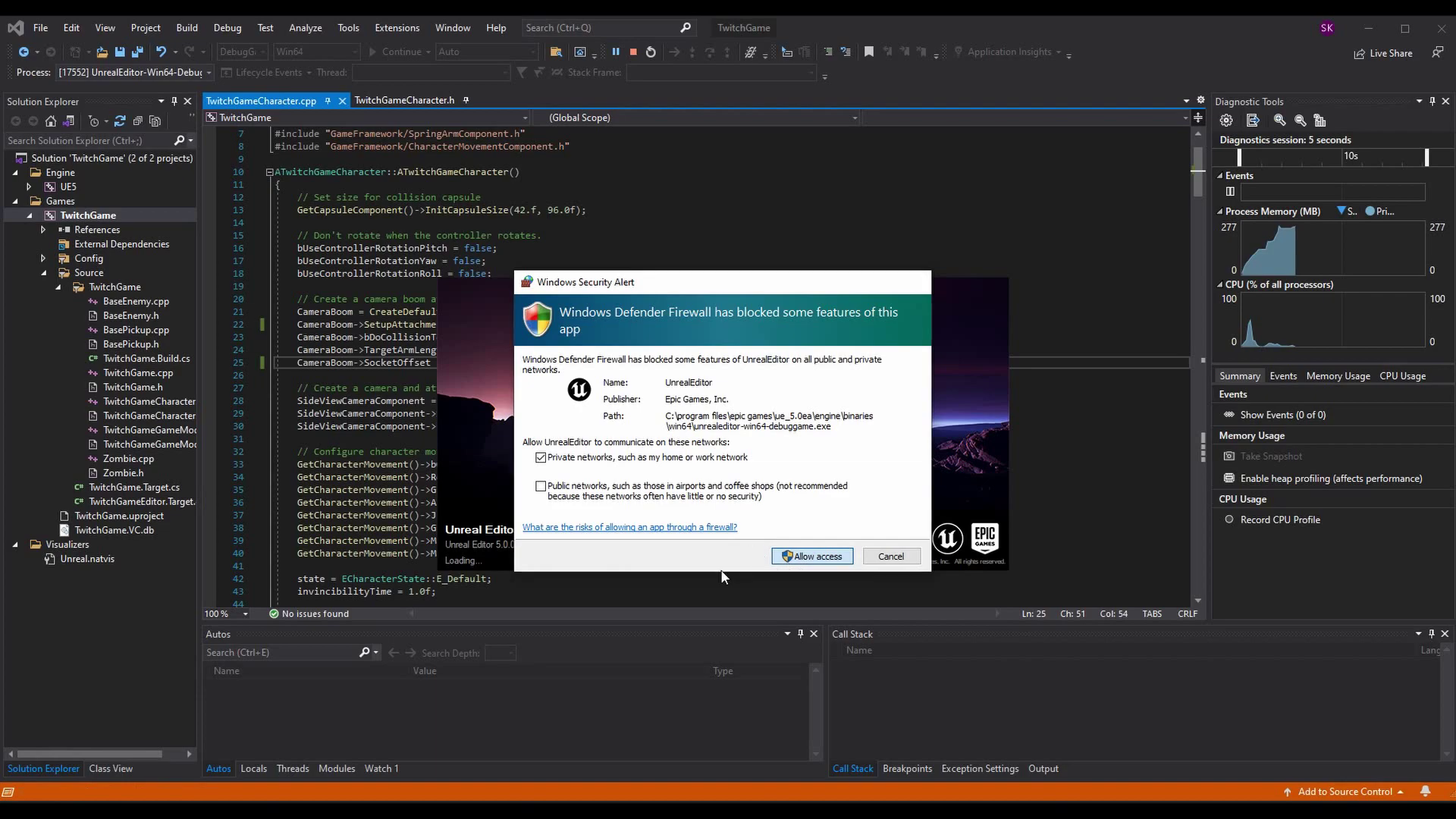
click(808, 557)
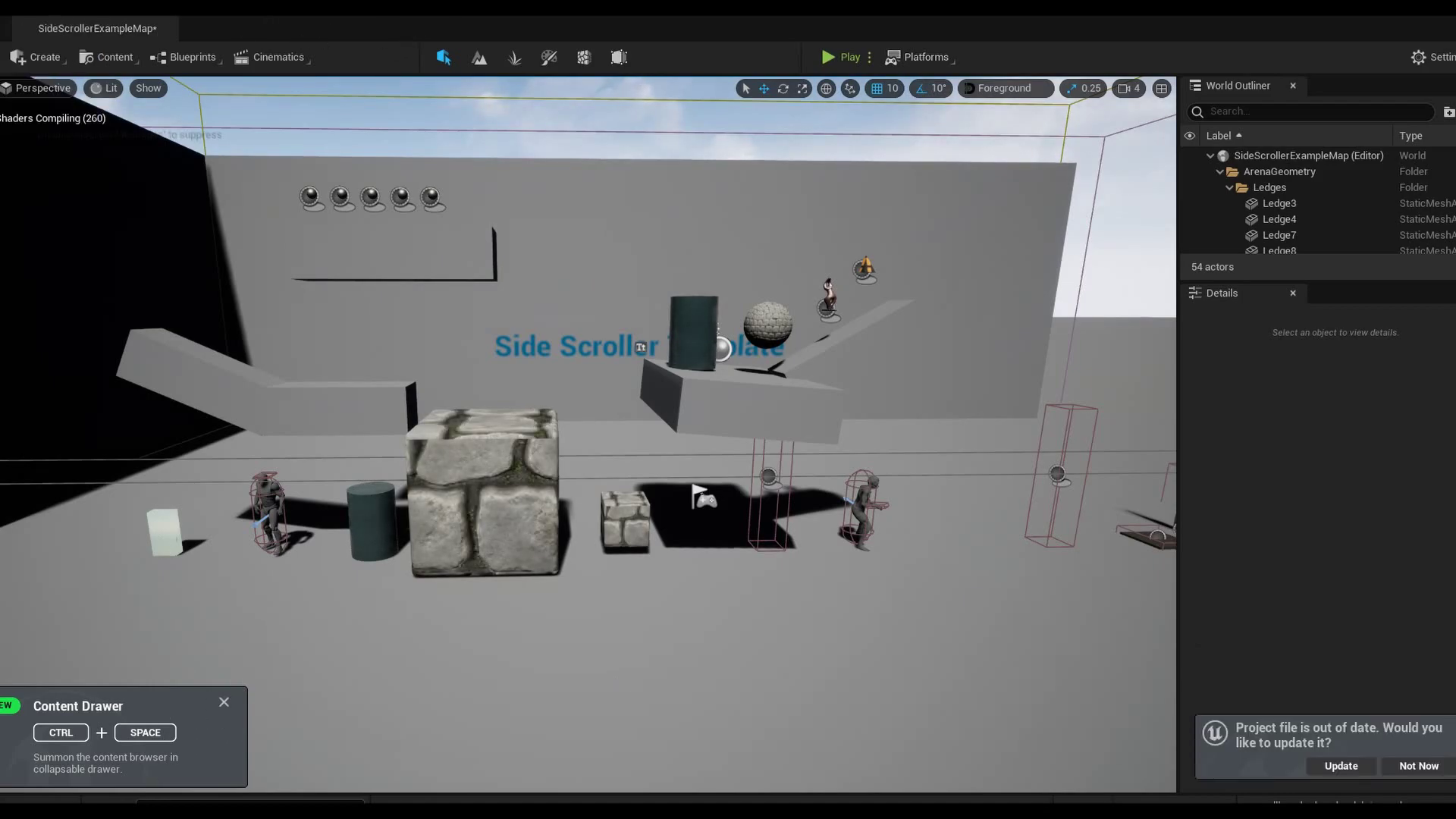
- Save the modified SideScrollerExampleMap level in Unreal Editor
key(ctrl+shift+s)
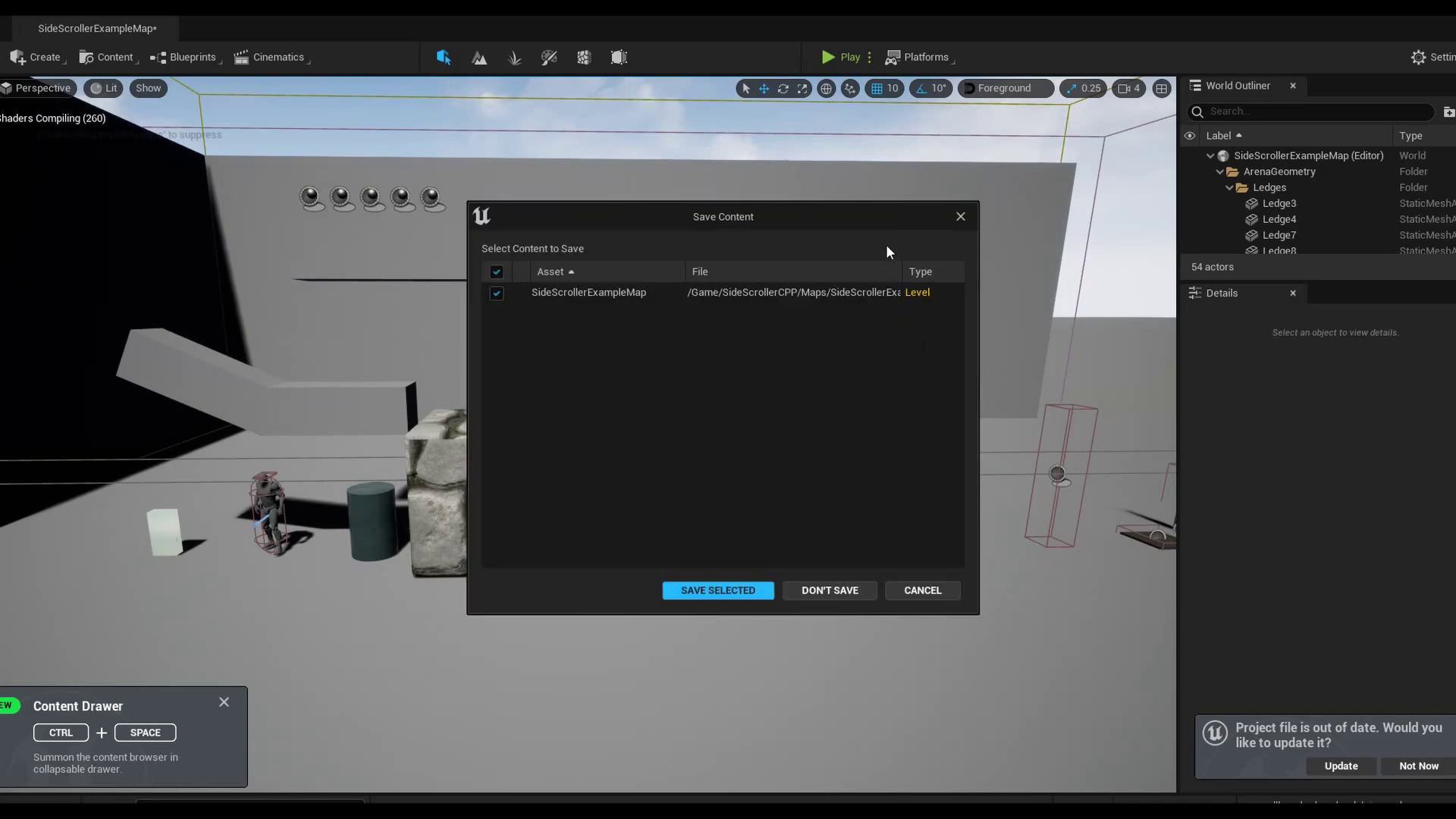
click(718, 590)
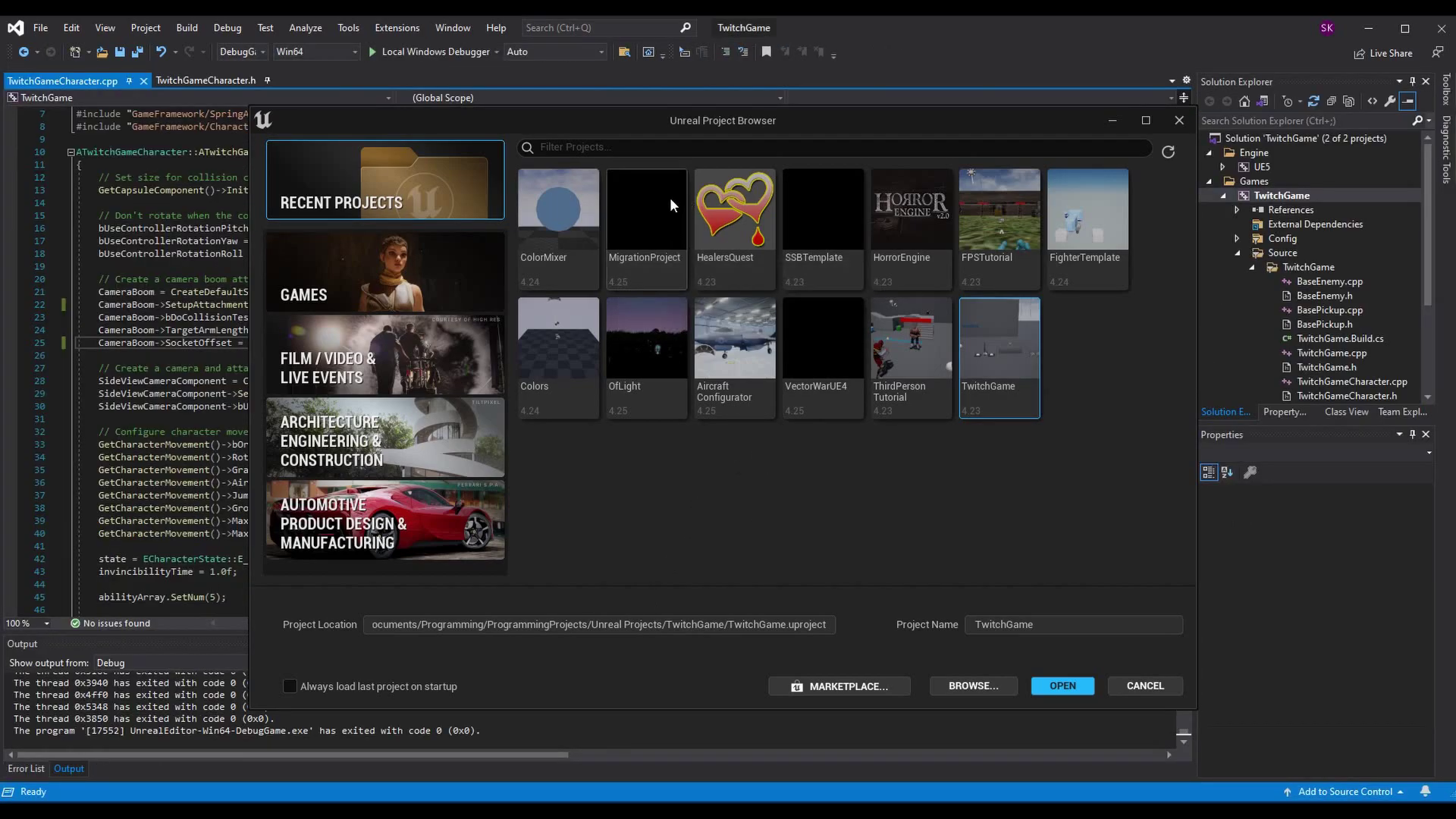
click(368, 284)
click(377, 202)
click(1145, 686)
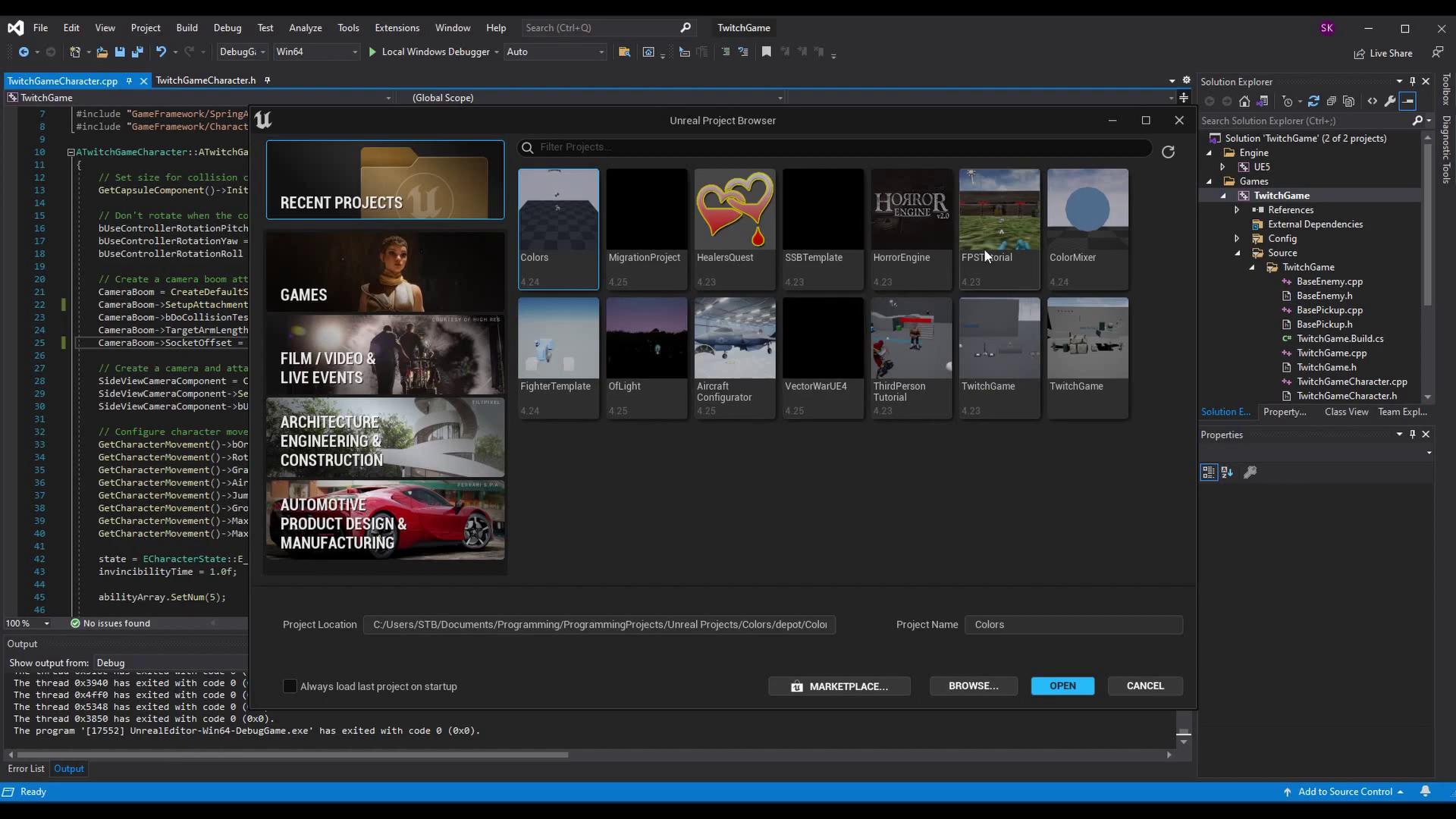
- Open the TwitchGame project from the TwitchGame 5.0 folder, rebuild its missing TwitchGame module, and show the build log
click(1069, 347)
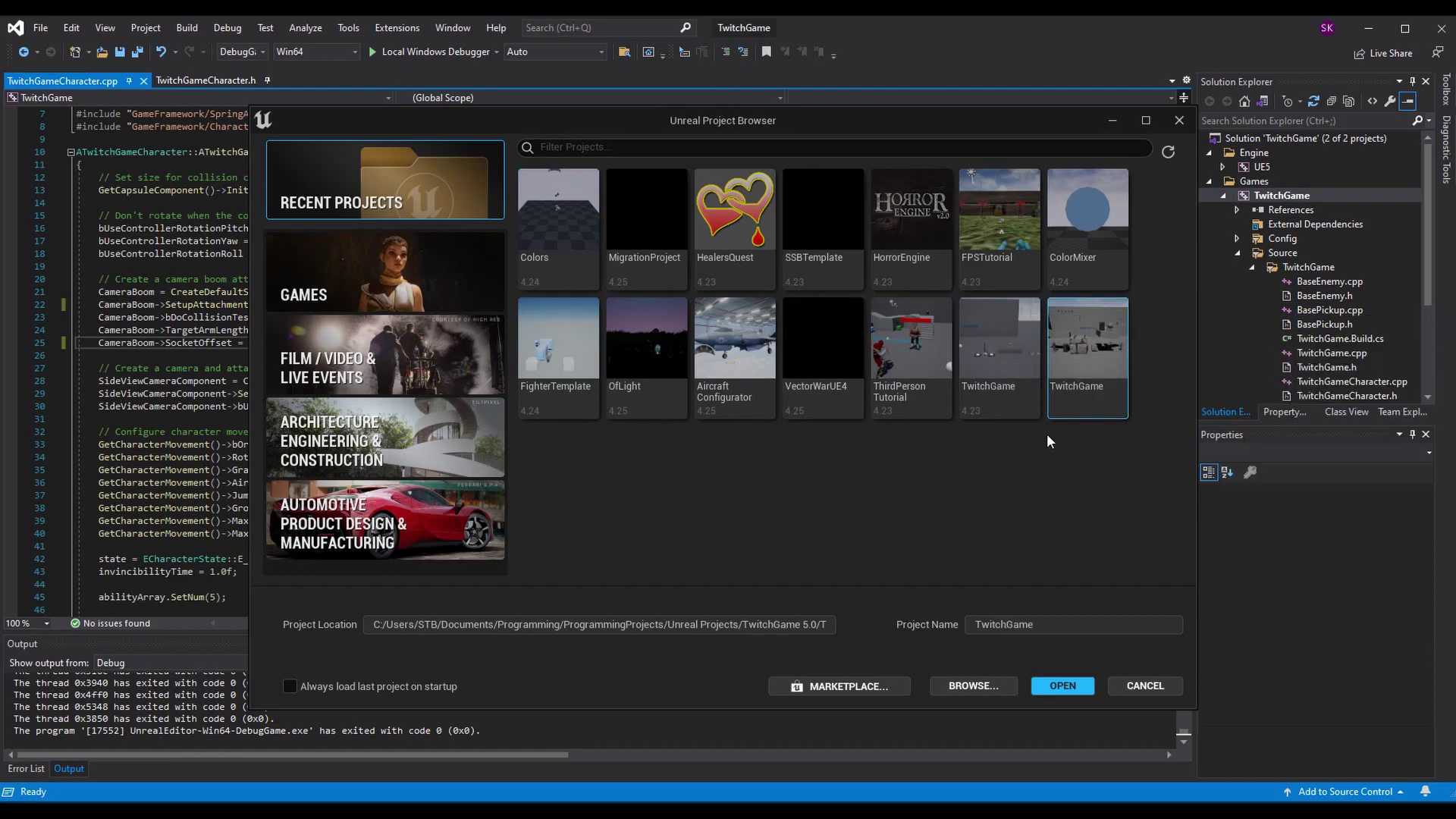
double_click(1080, 332)
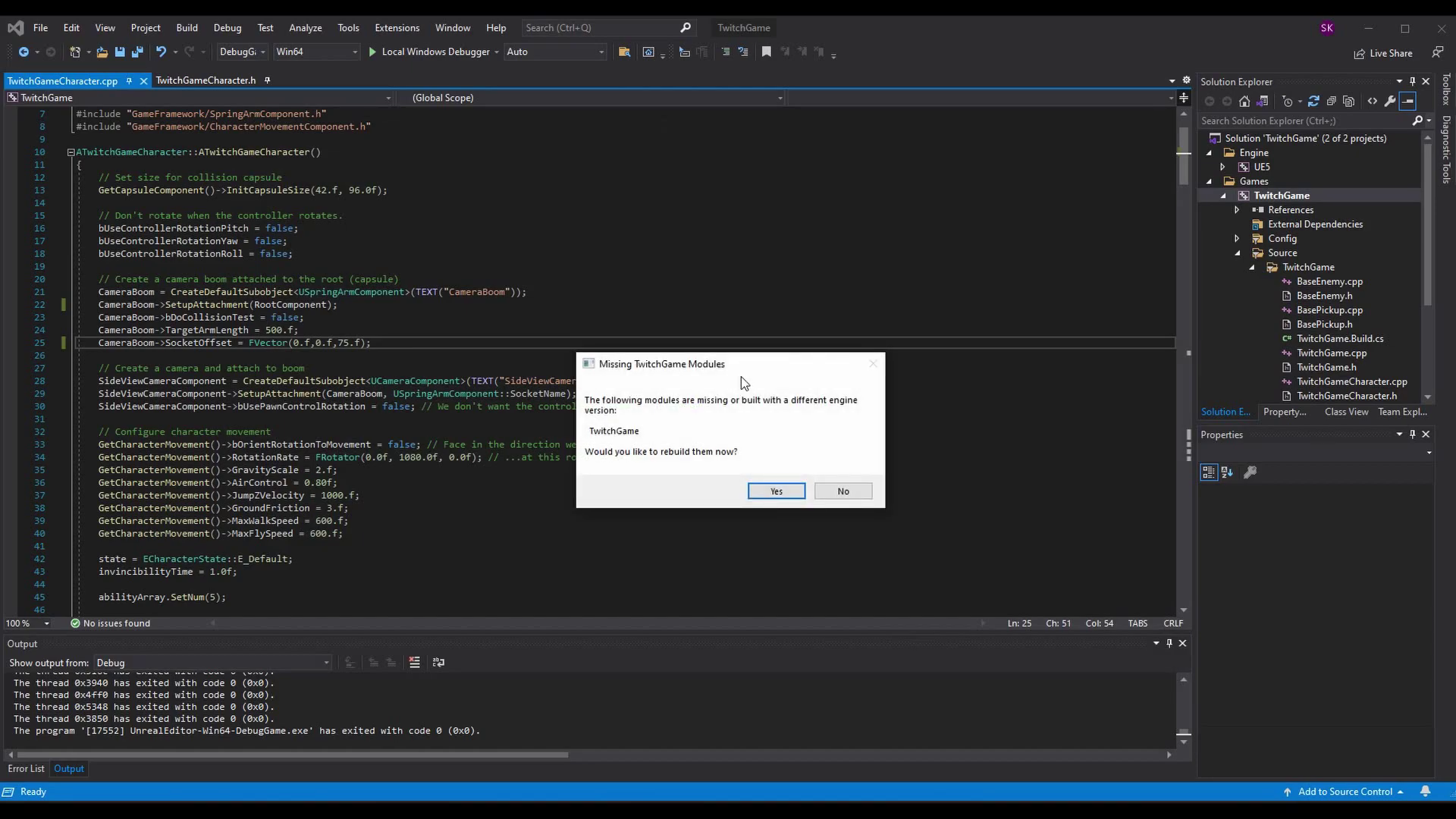
click(776, 491)
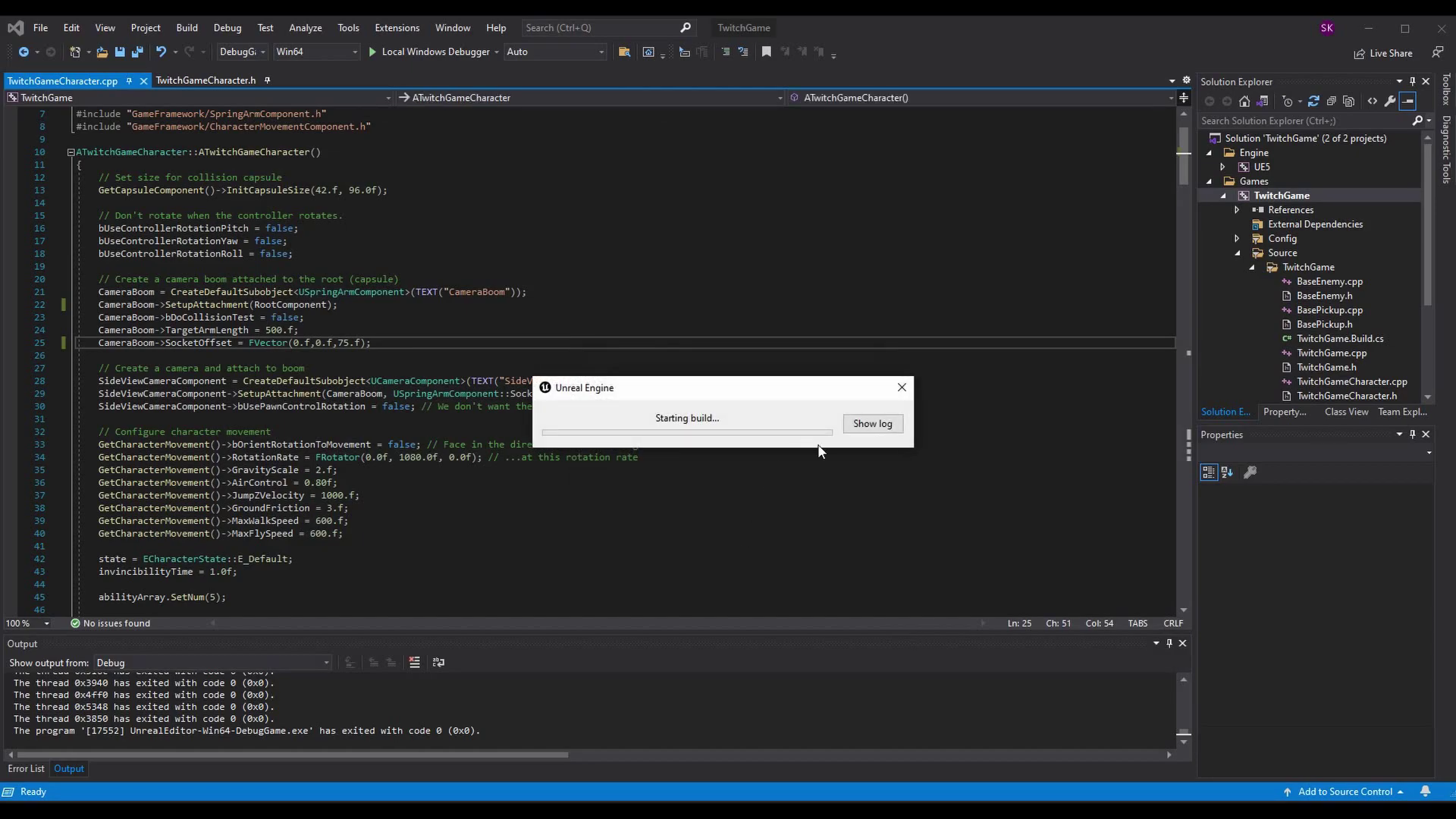
click(858, 424)
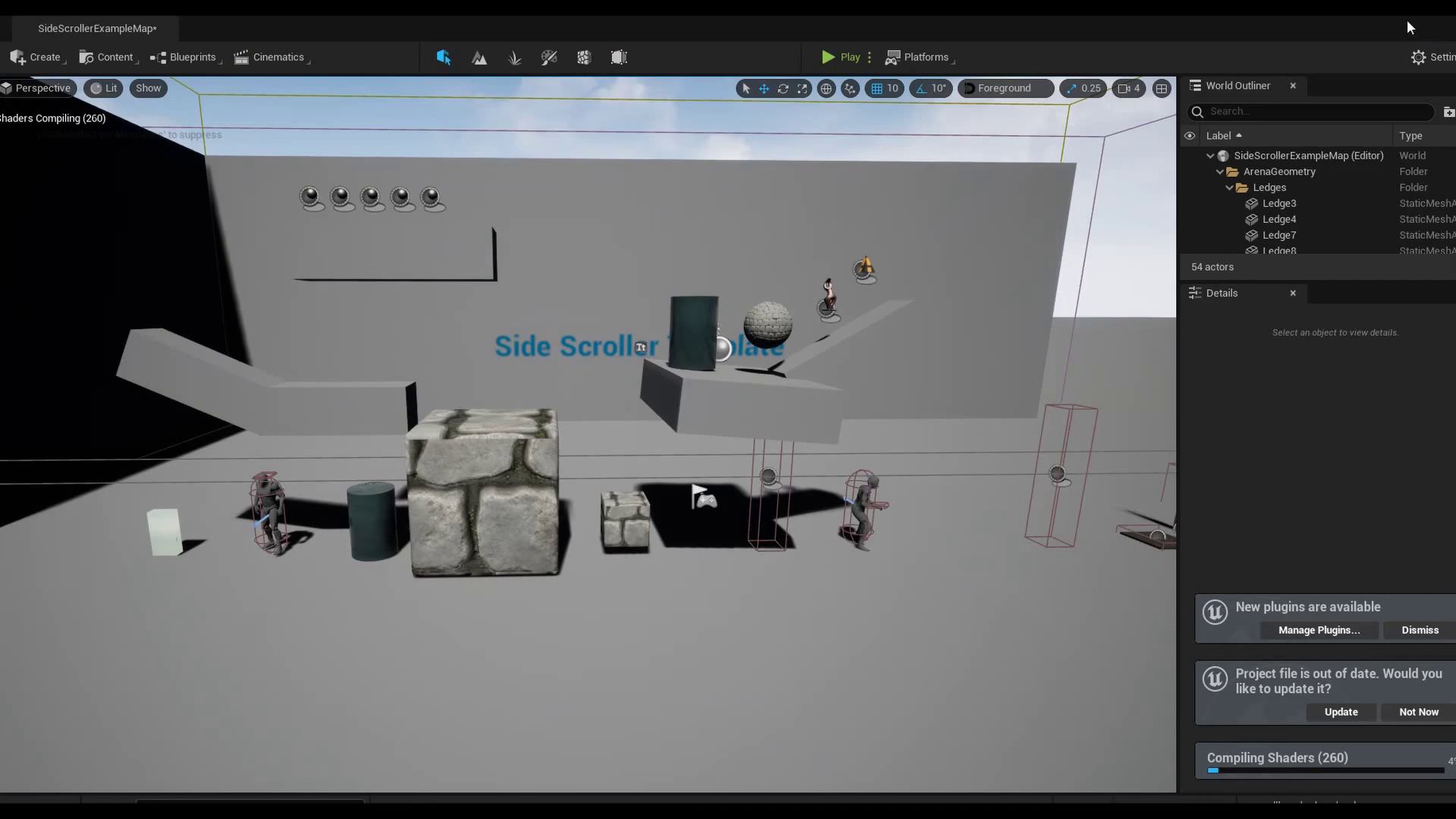
- Take the editor window out of its oversized fullscreen state and resize it to fill the visible screen
double_click(1266, 20)
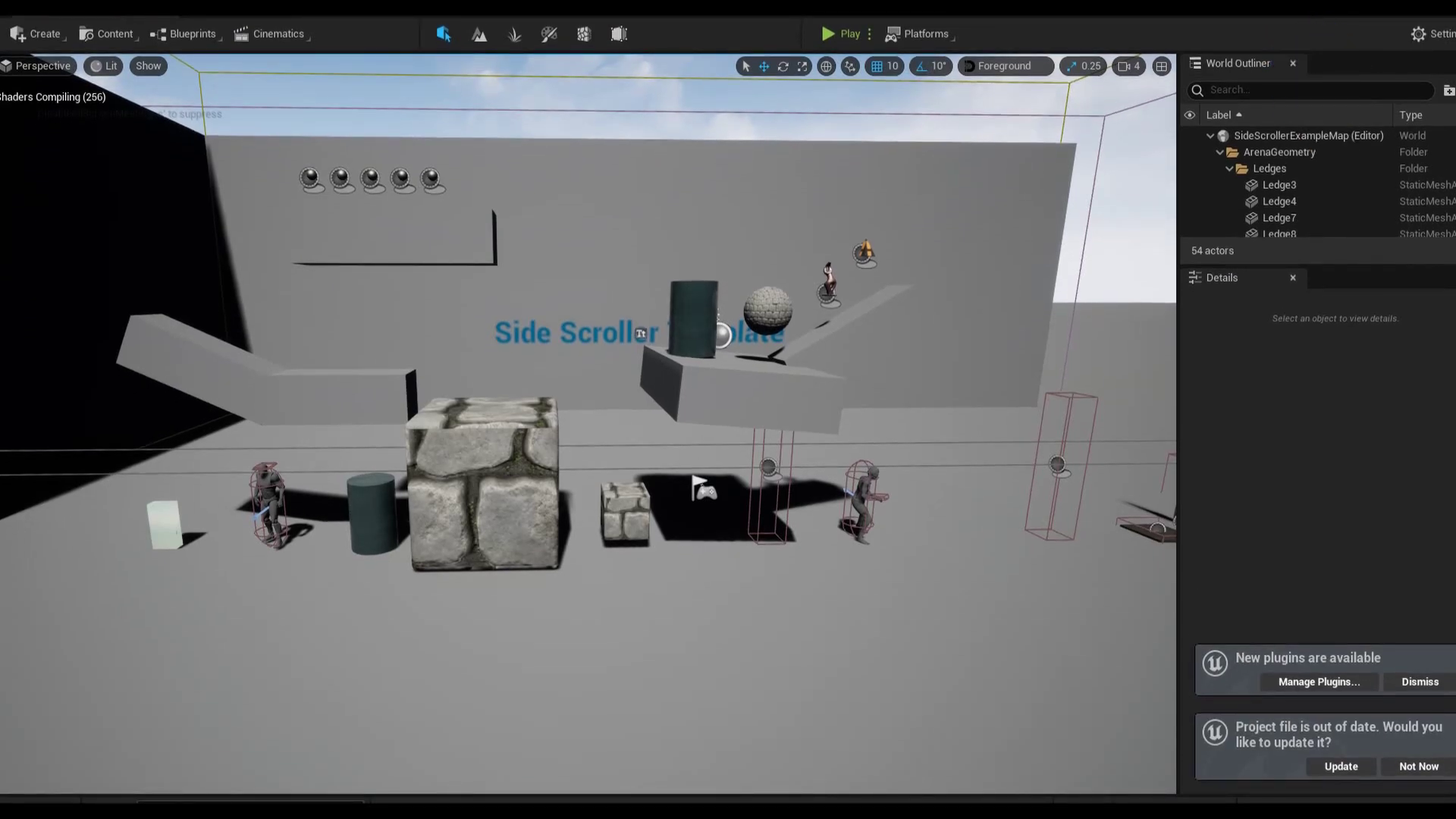
key(shift+F11)
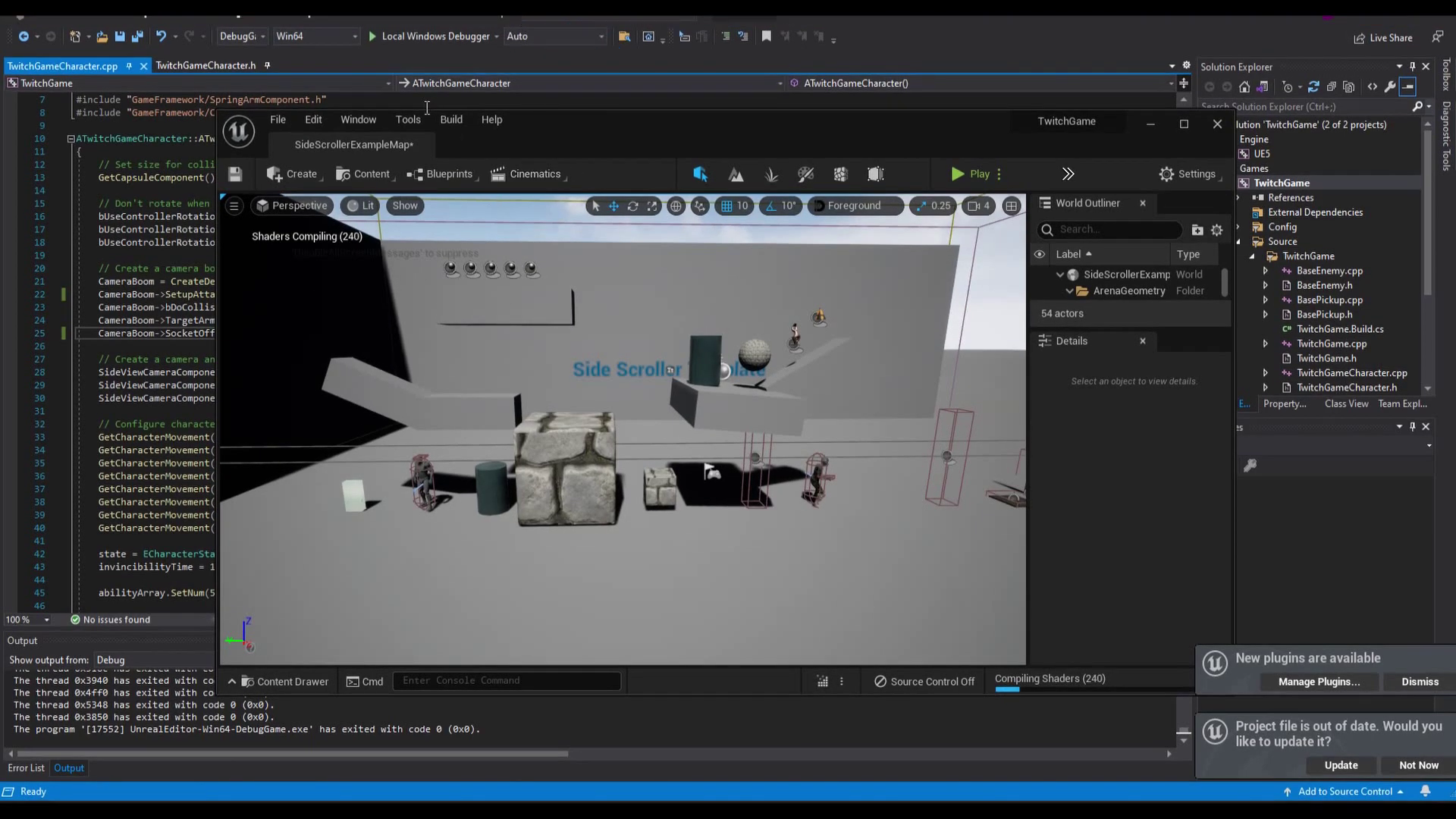
drag(639, 129, 421, 28)
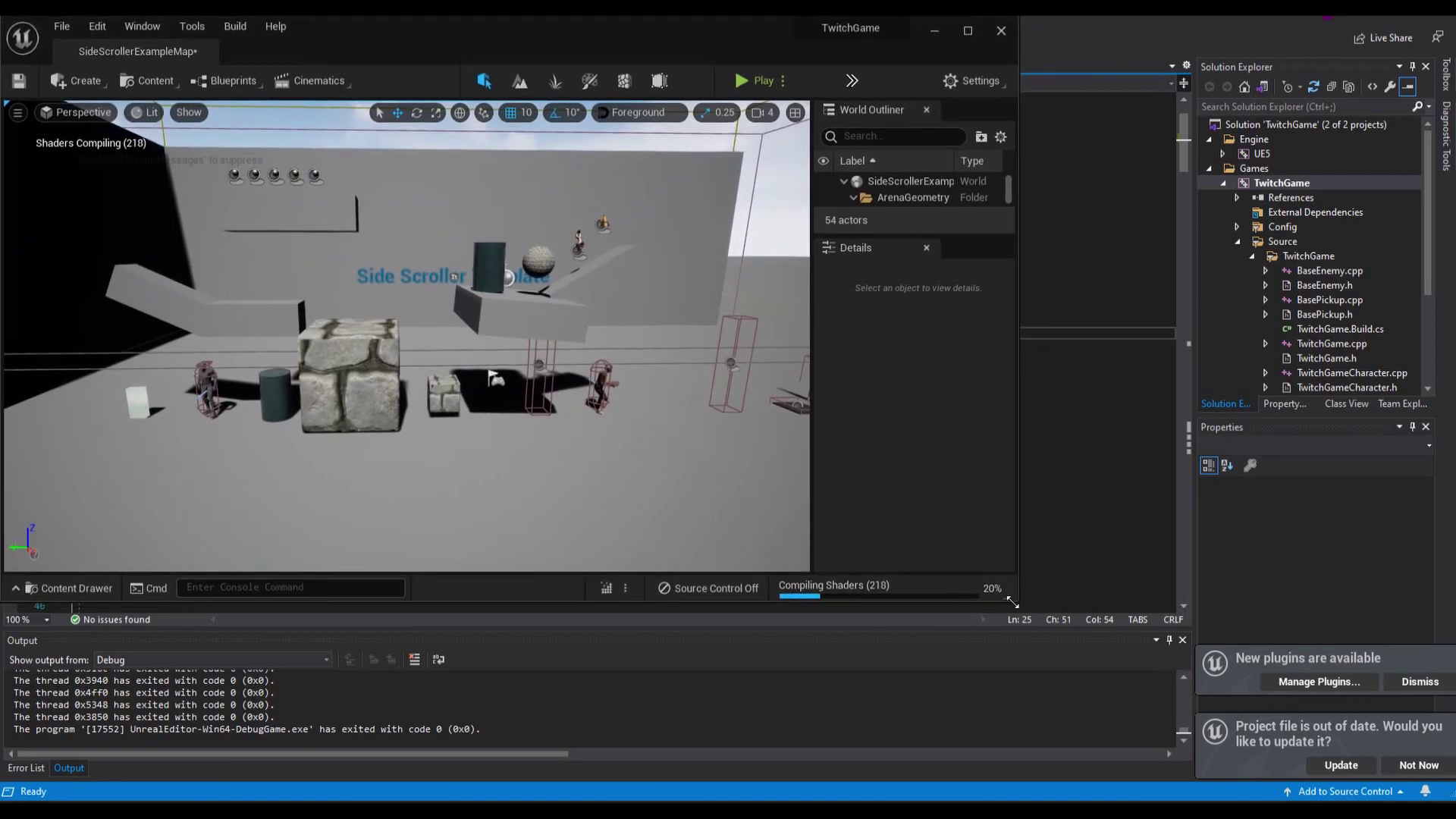
drag(1023, 602, 1454, 795)
- Dismiss the new plugins notification and update the out-of-date project file
click(1420, 681)
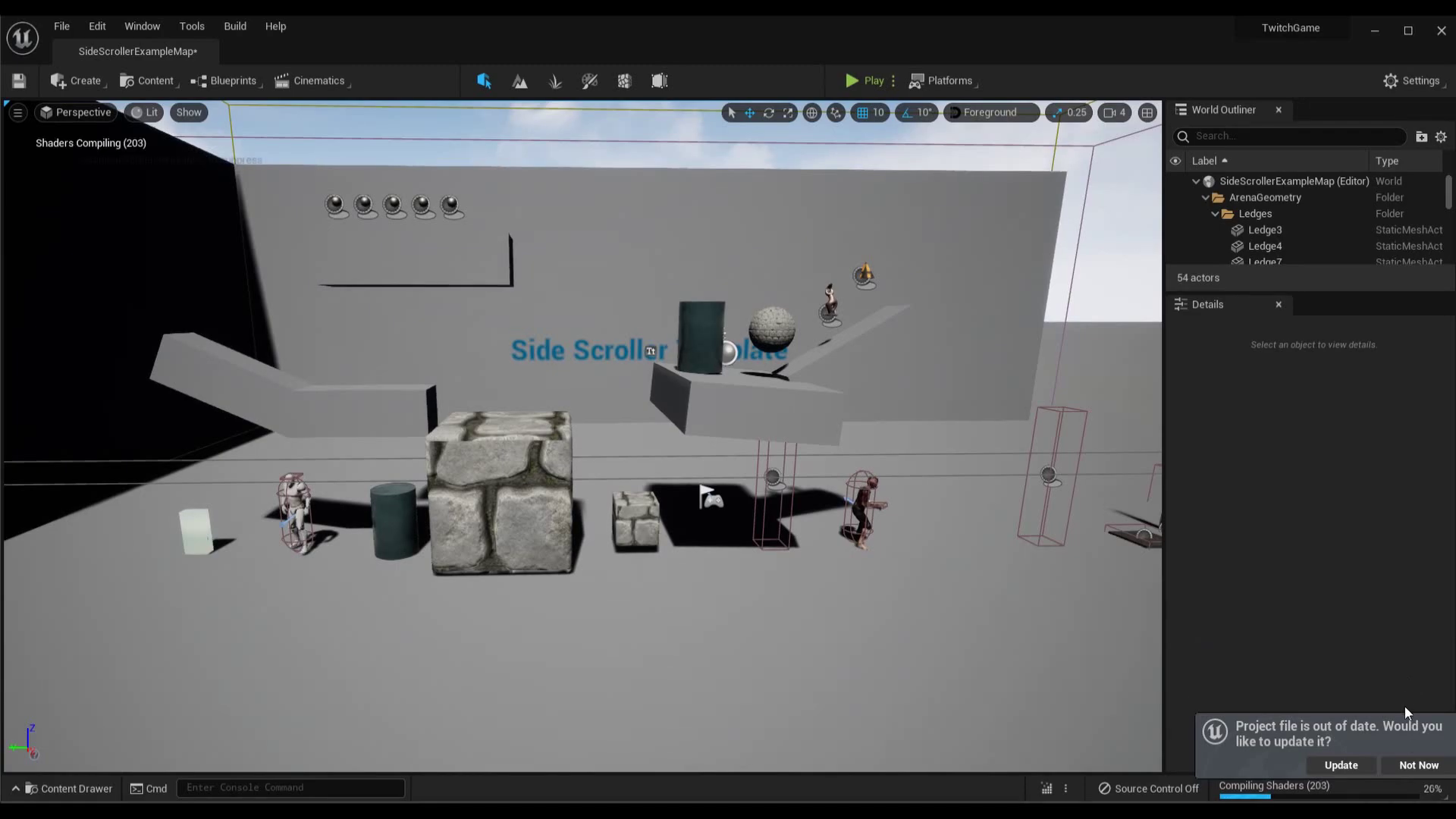
click(1347, 769)
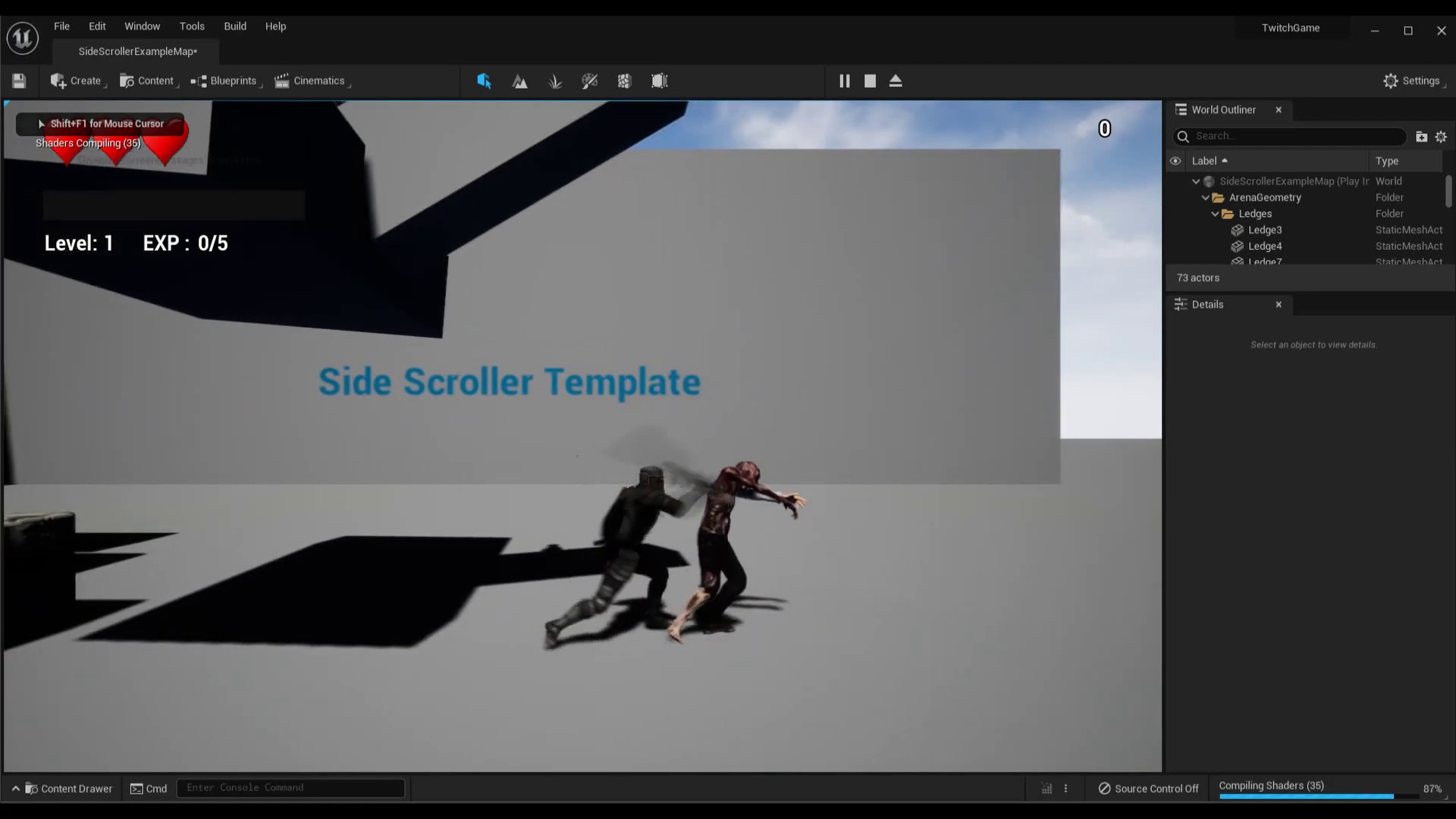
- Play-test the level by running the knight past the first enemy and through the doors around the shop counter
key(d)
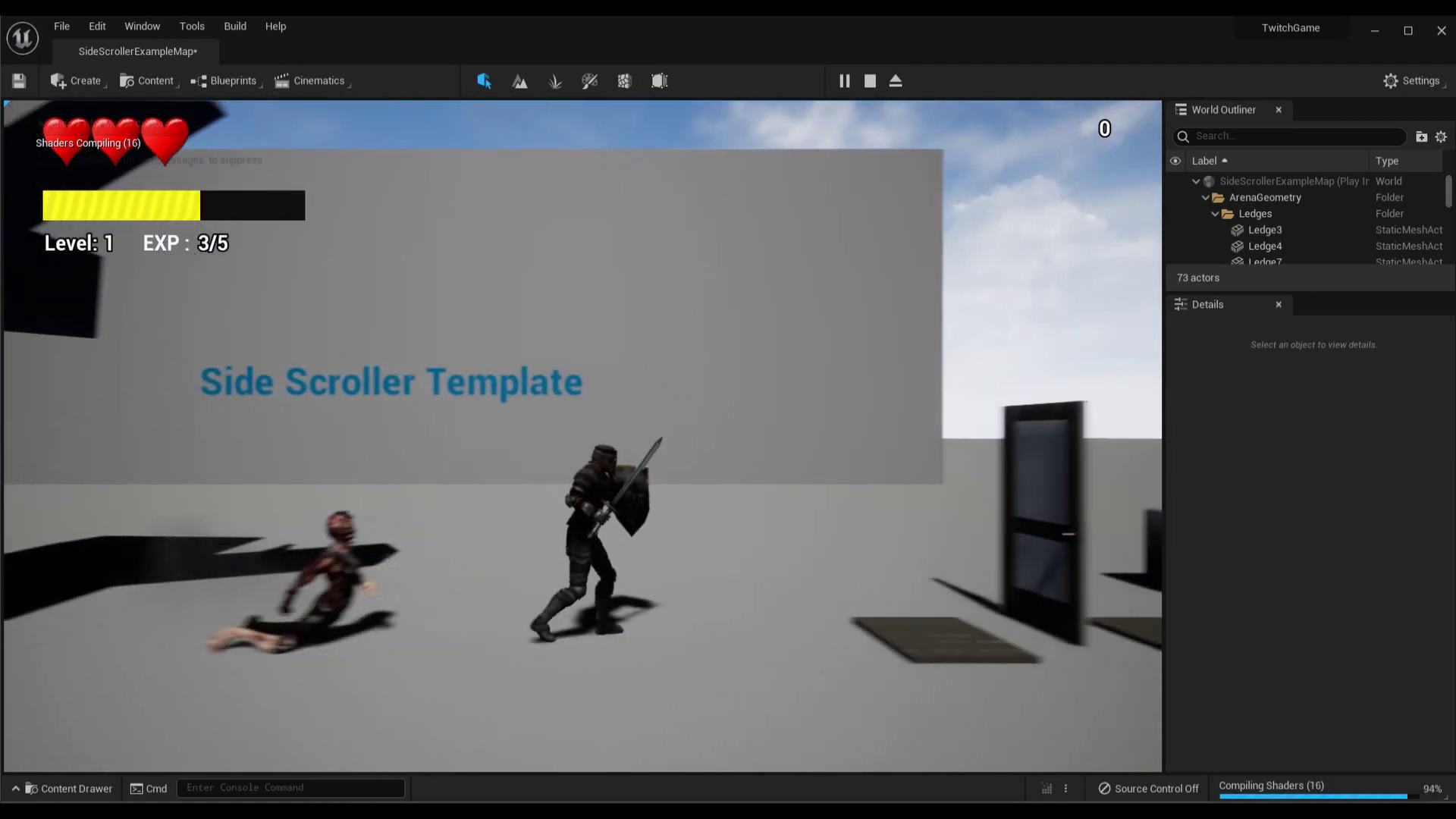
key(d)
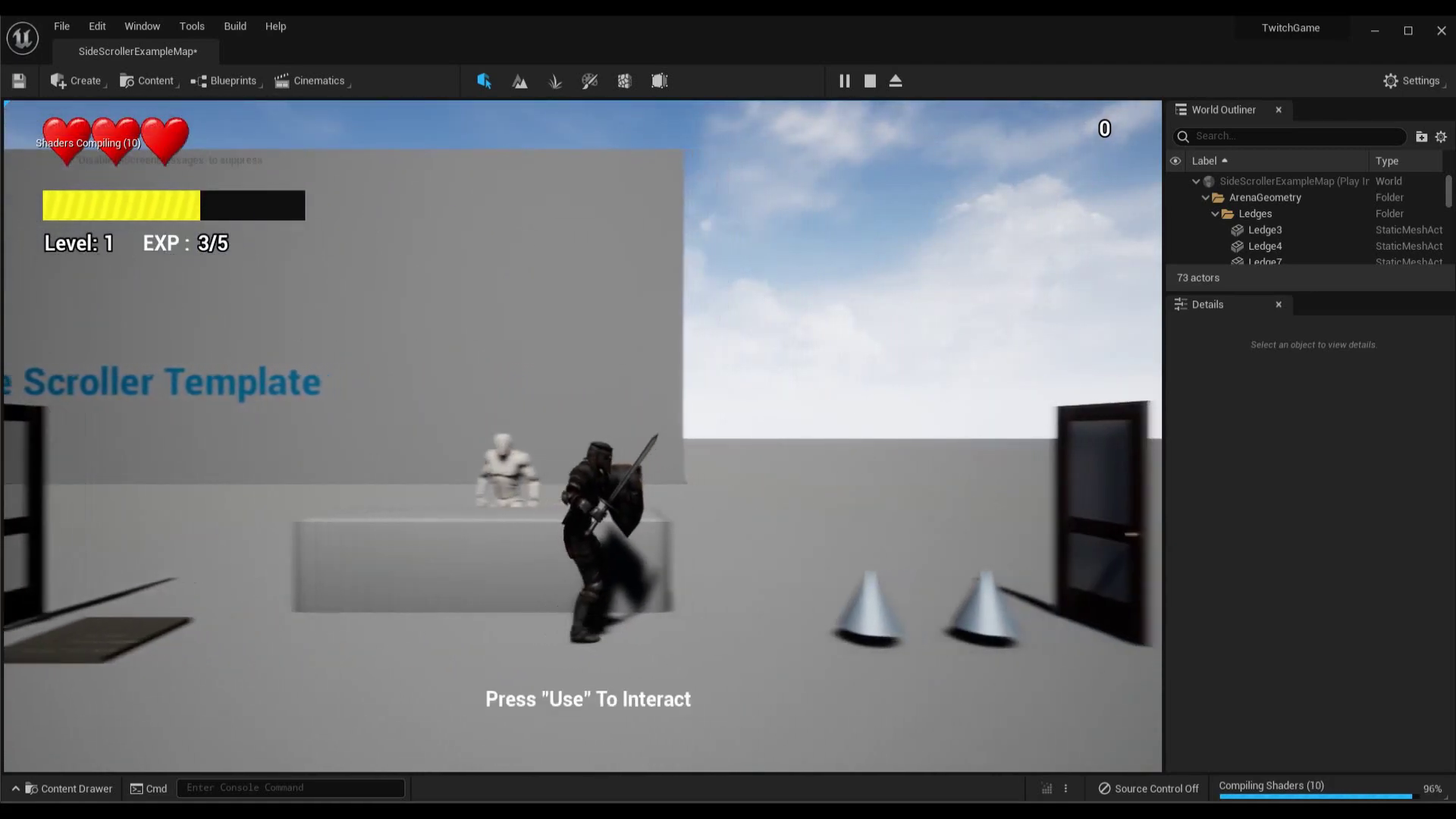
key(e)
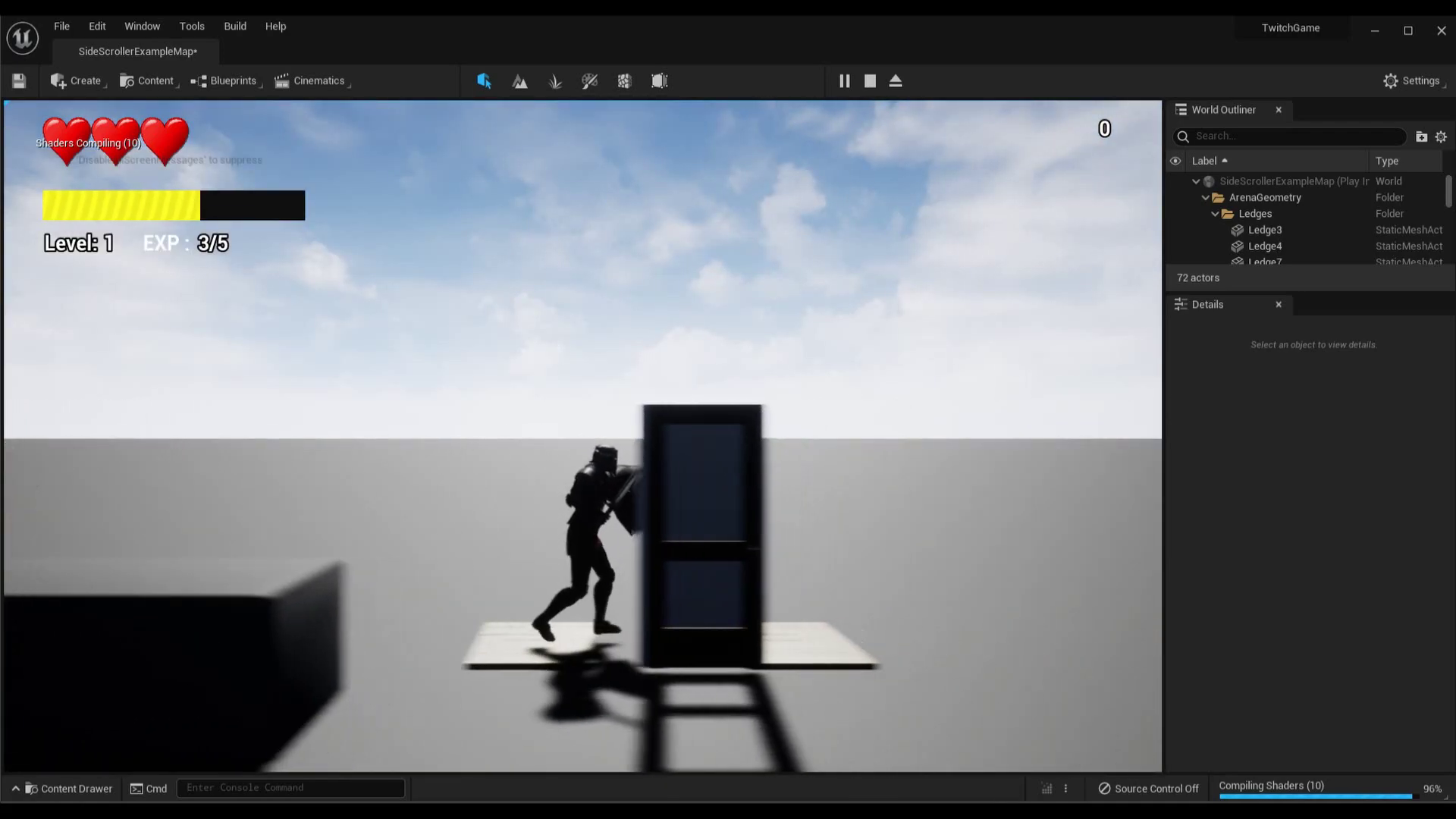
key(d)
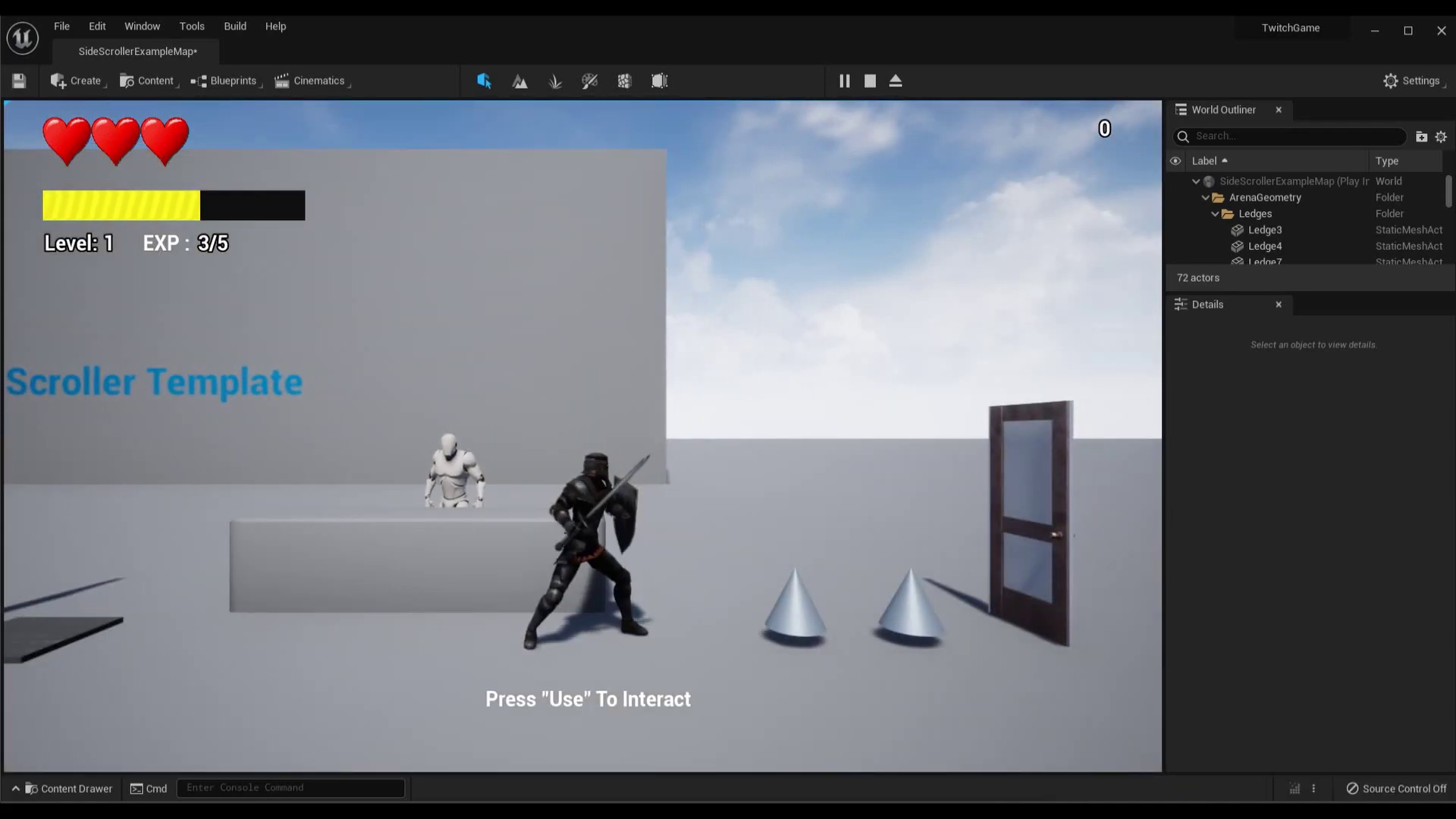
key(e)
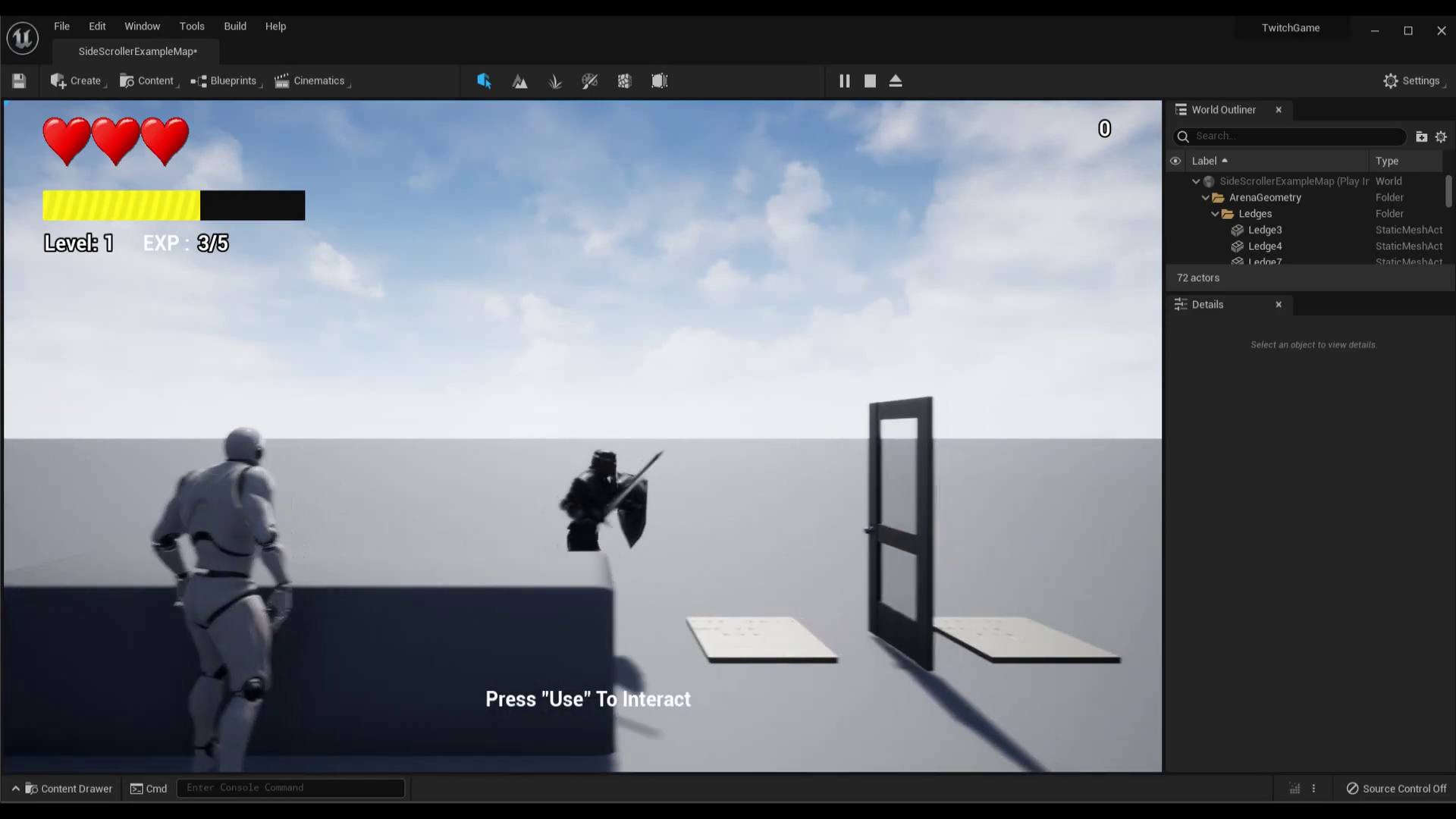
key(d)
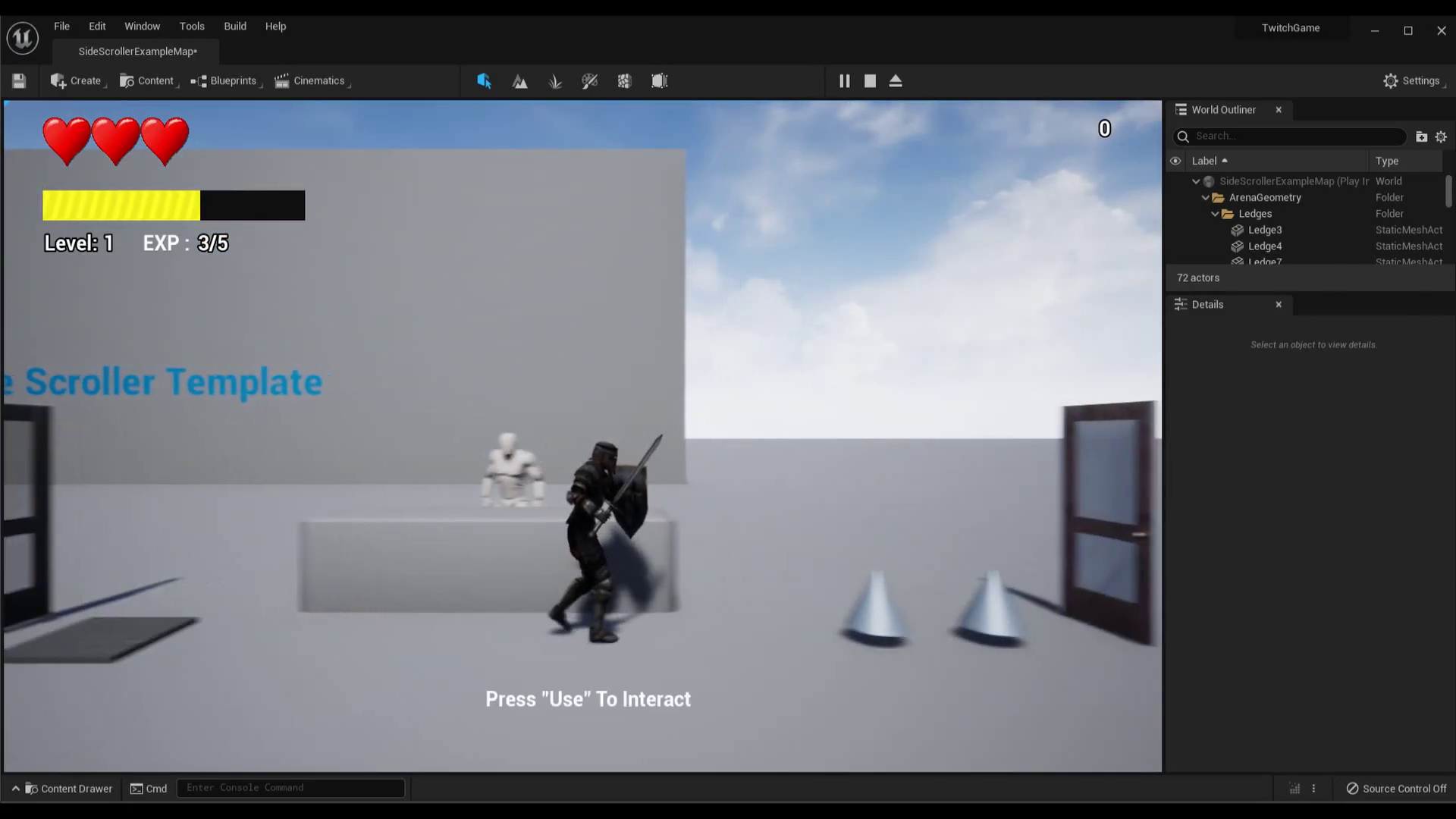
- Test jumping over the cone spikes and passing the doors towards the row of zombies
key(d)
key(space)
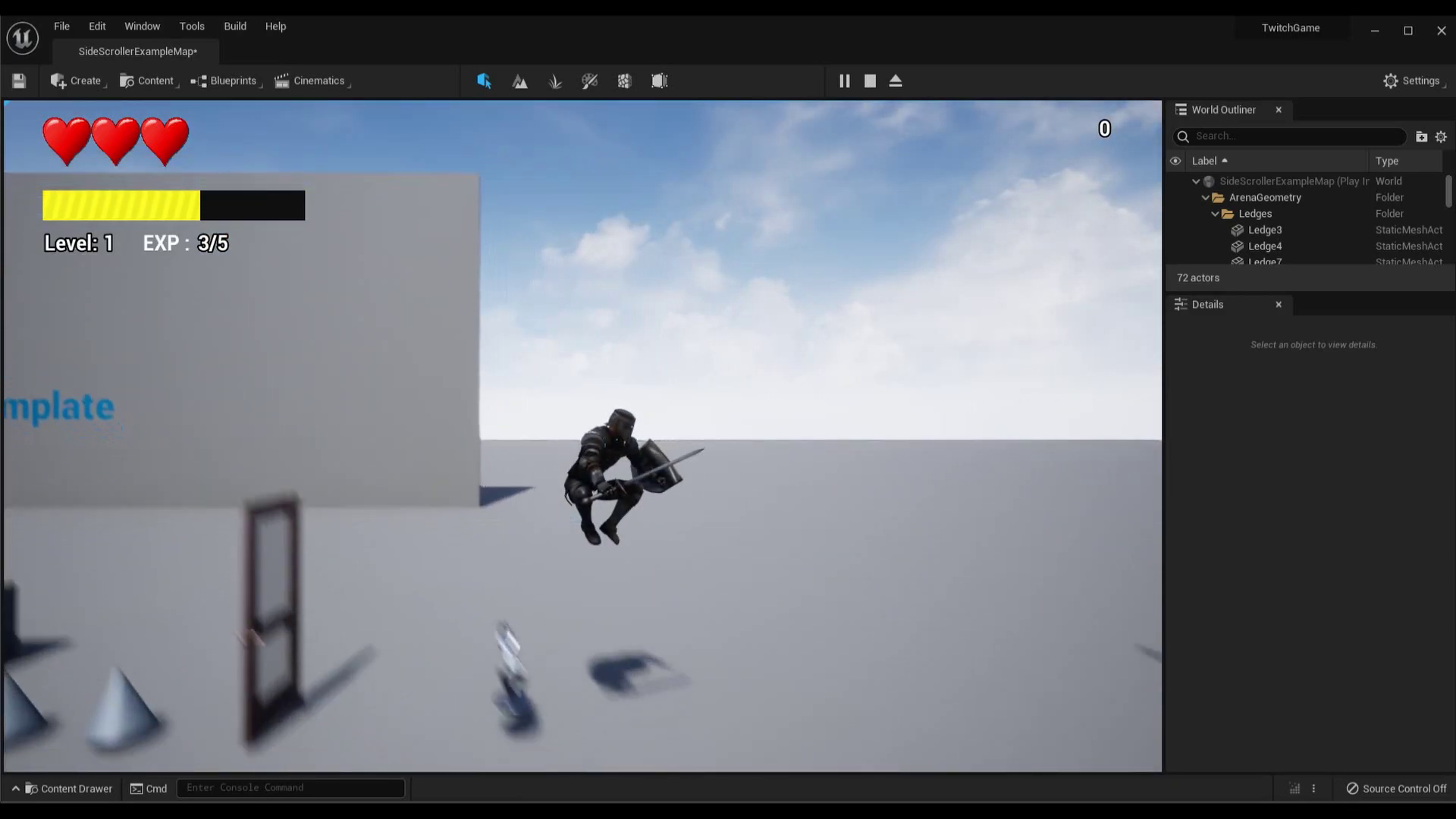
key(d)
key(a)
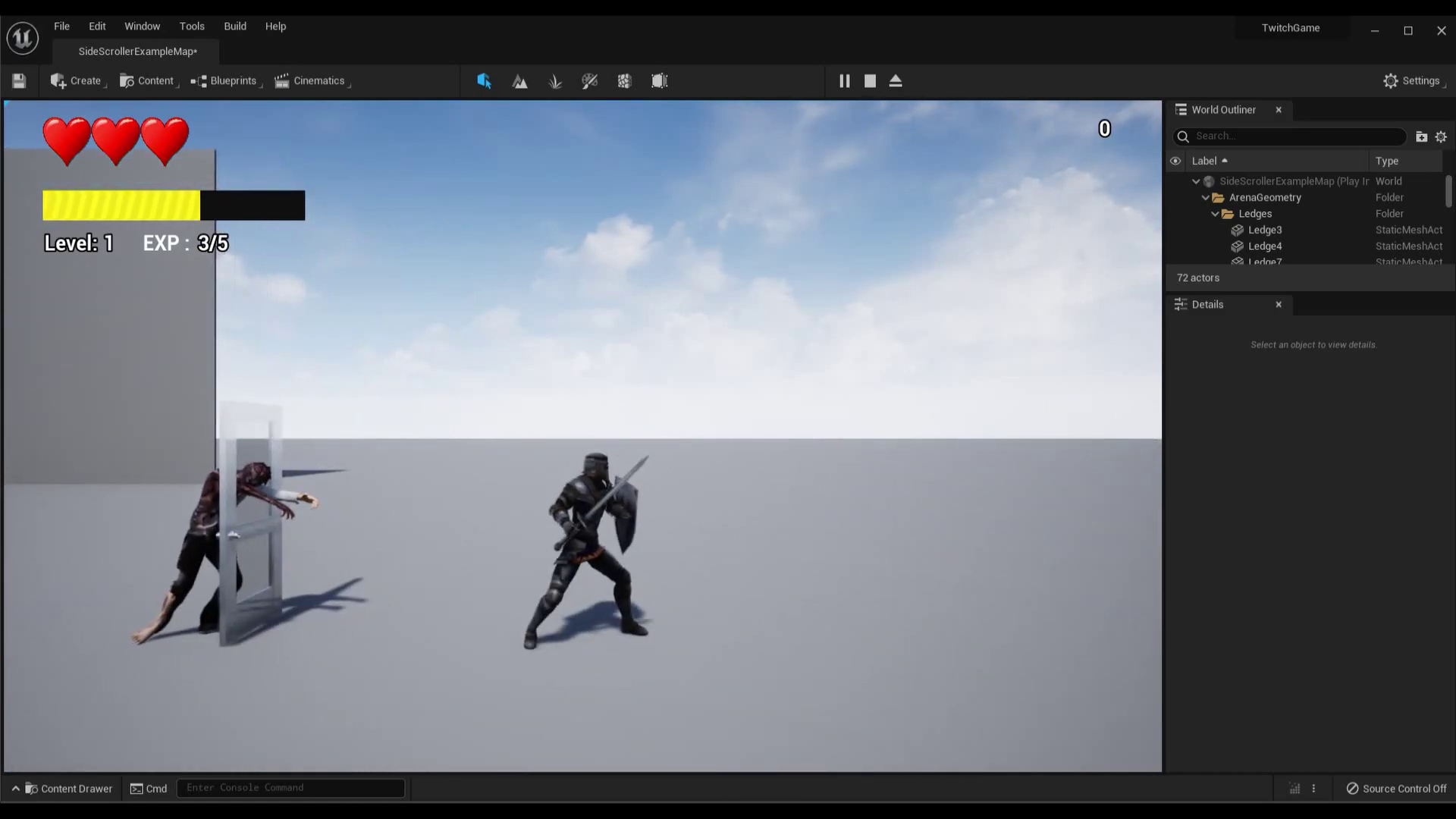
key(d)
key(d)
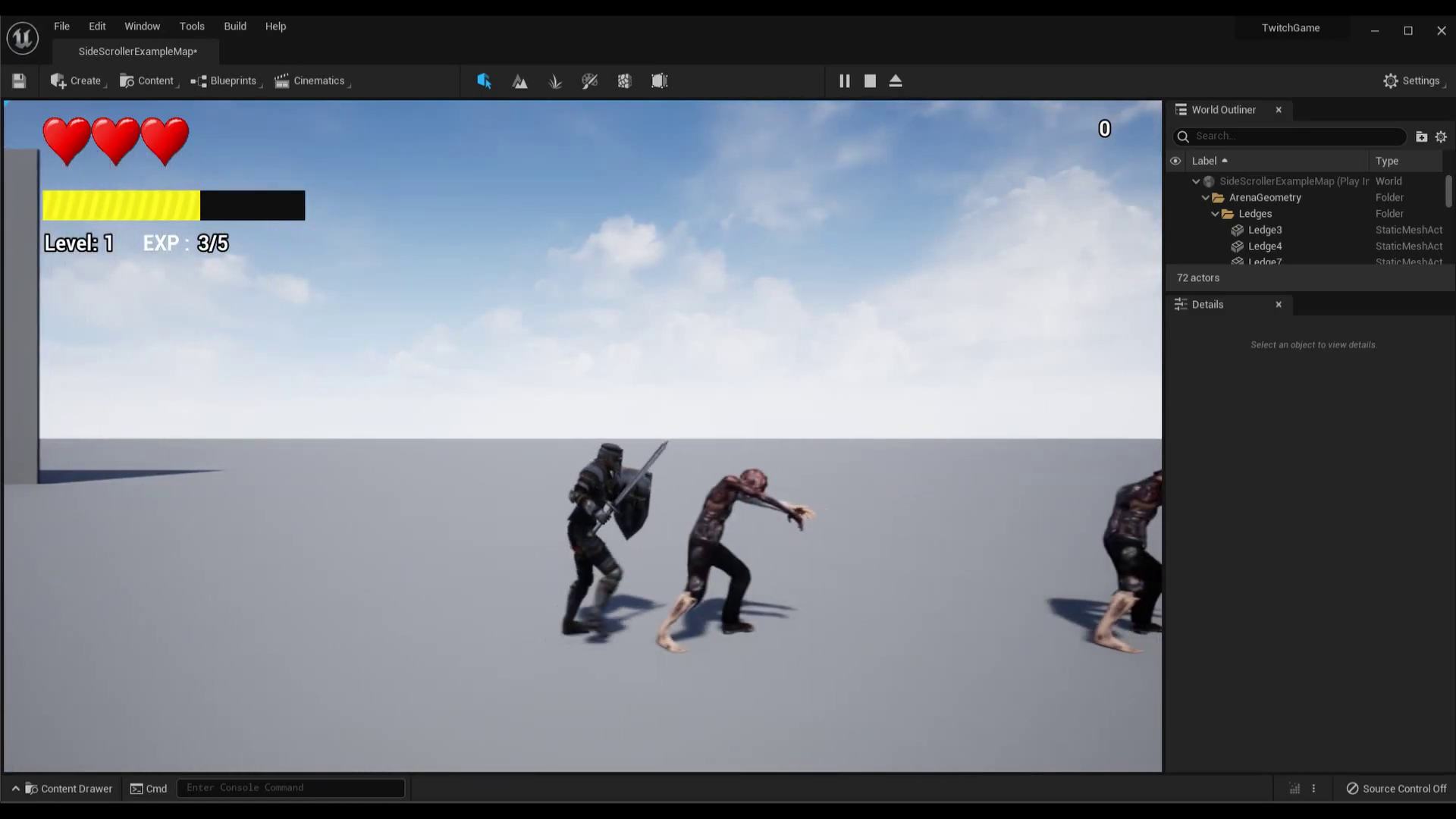
- Test the knight's combat by attacking the zombies one after another up to the large wall
key(e)
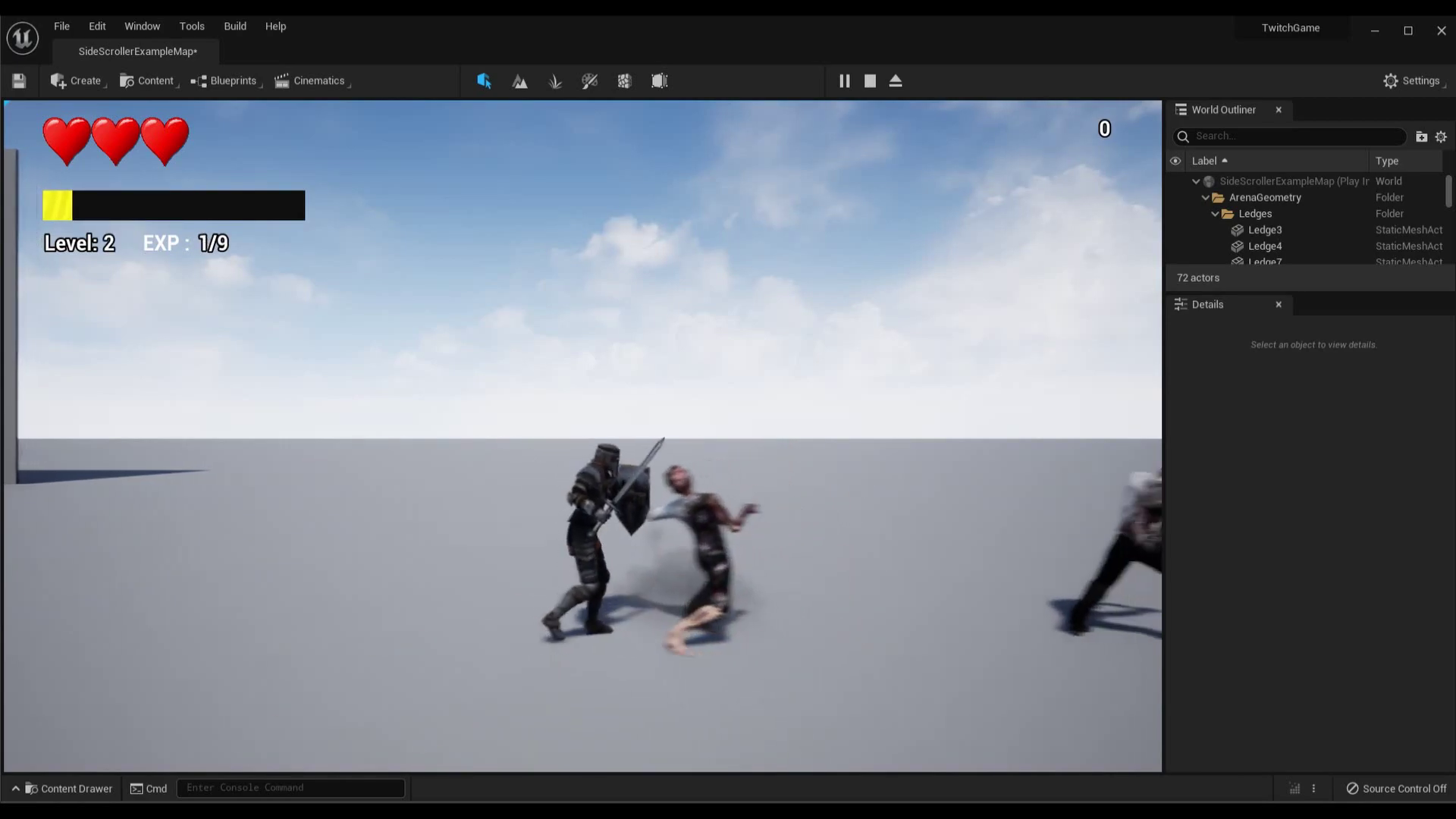
key(d)
key(e)
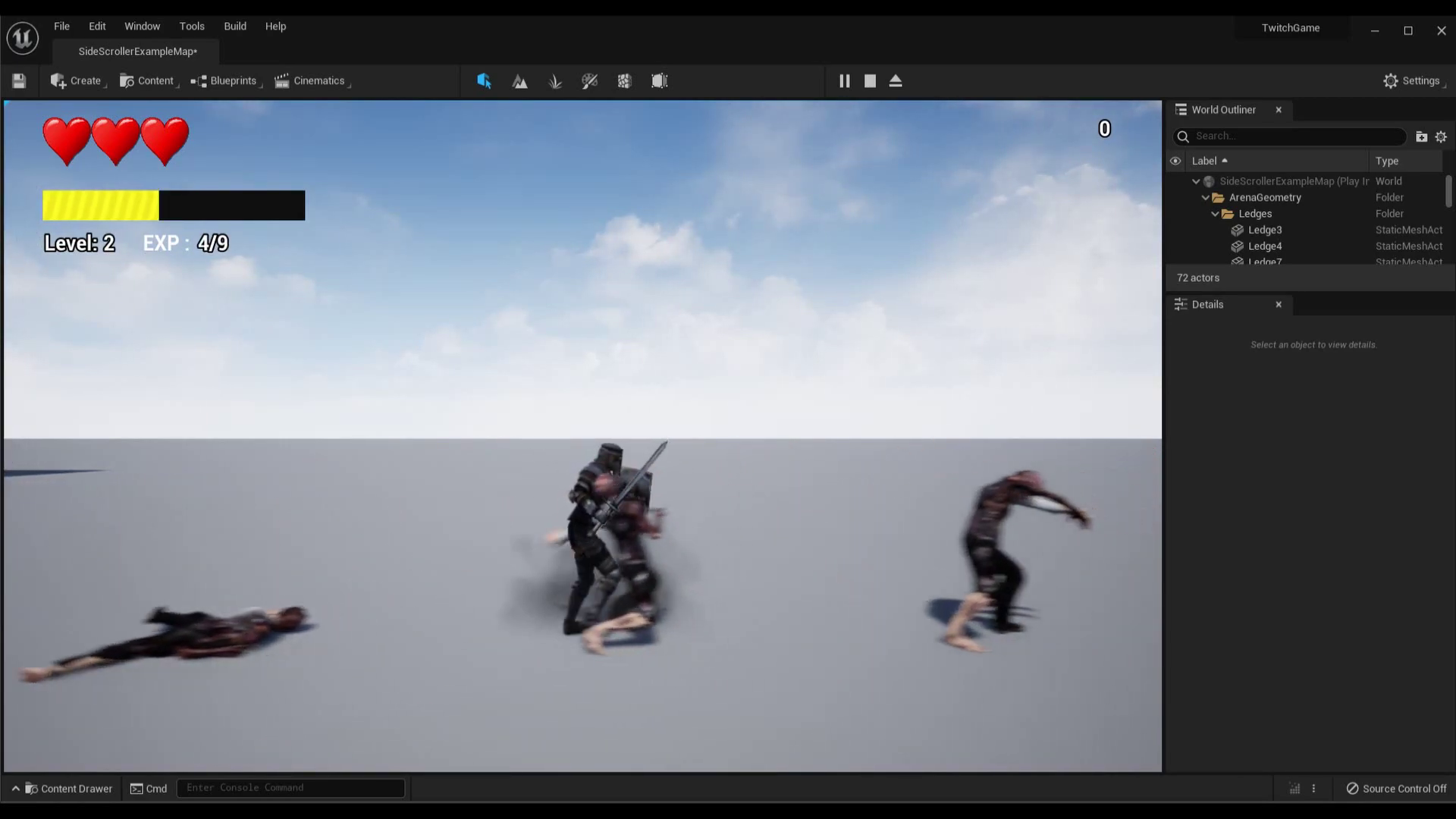
key(e)
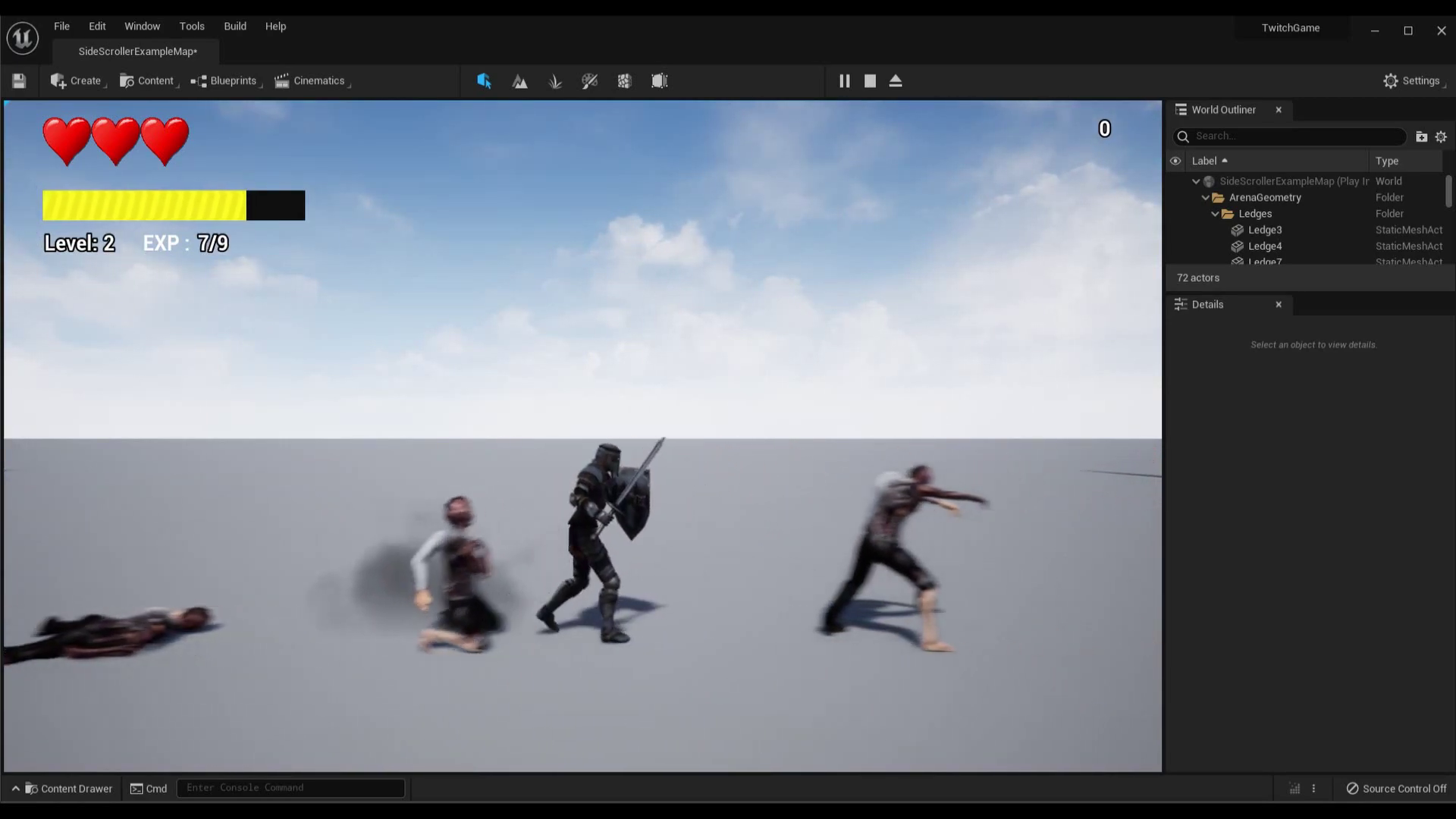
key(e)
key(d)
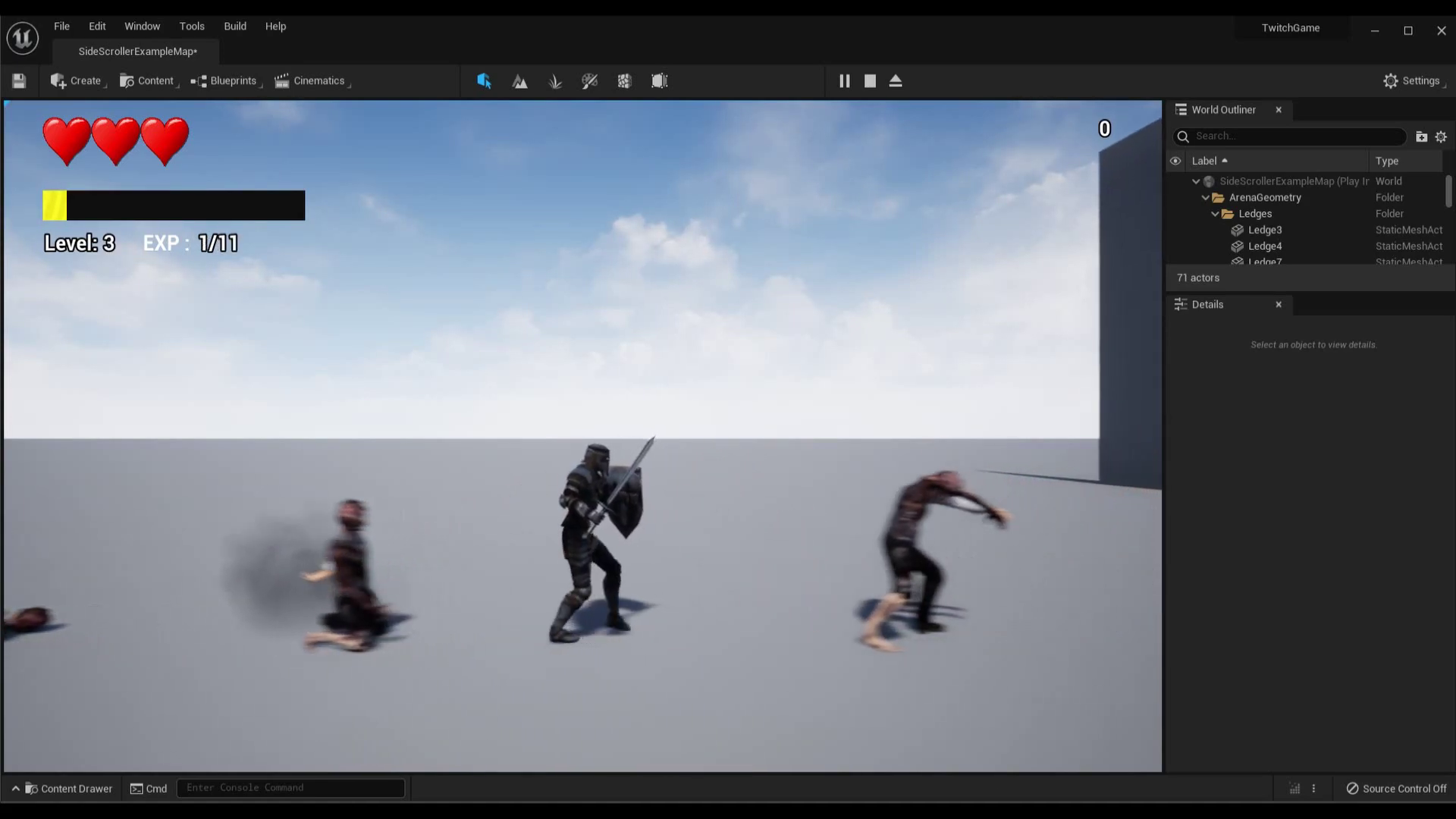
key(e)
key(d)
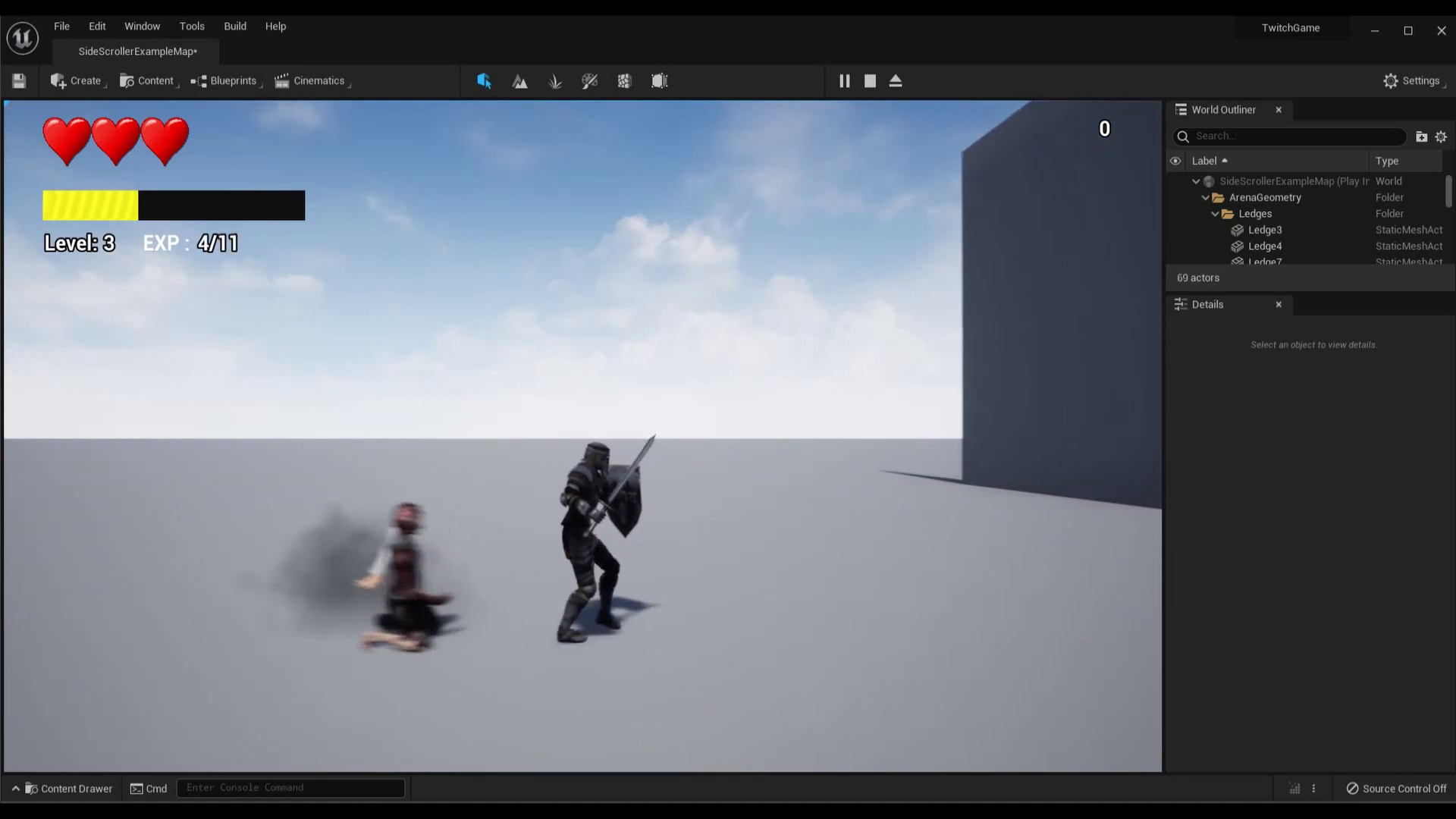
- Test running in both directions and jumping beside the large wall, then end the play session
key(a)
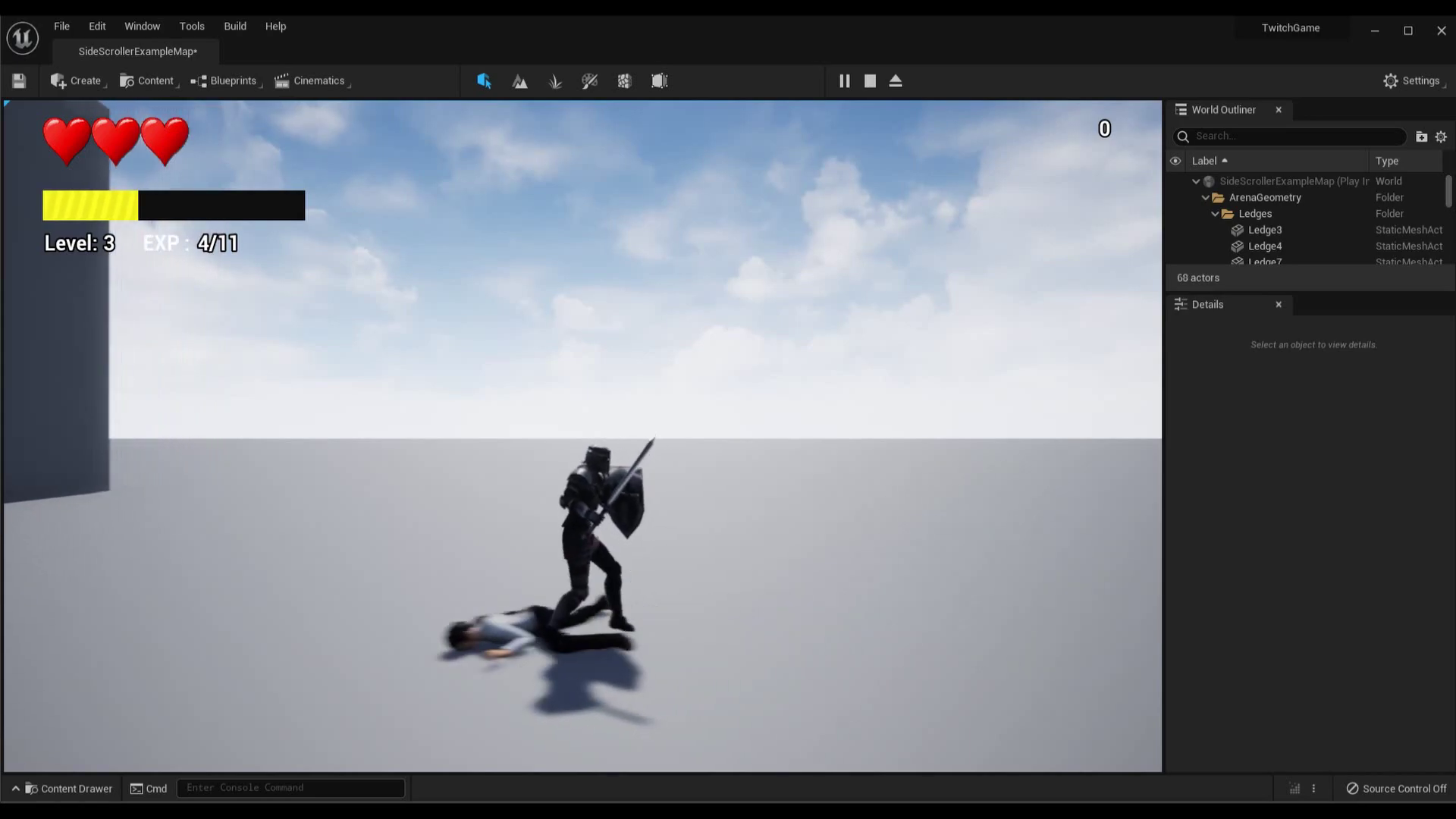
key(d)
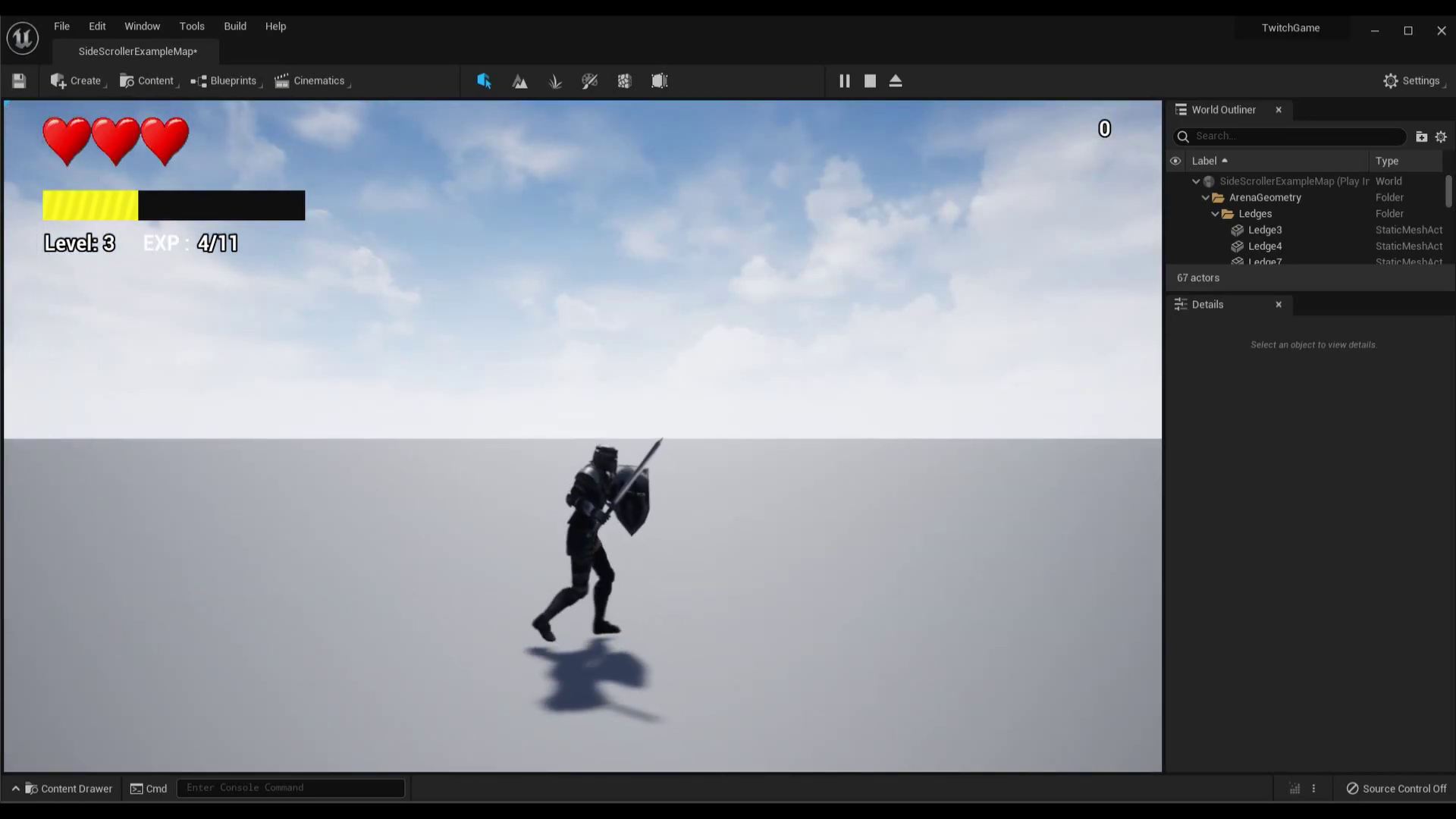
key(d)
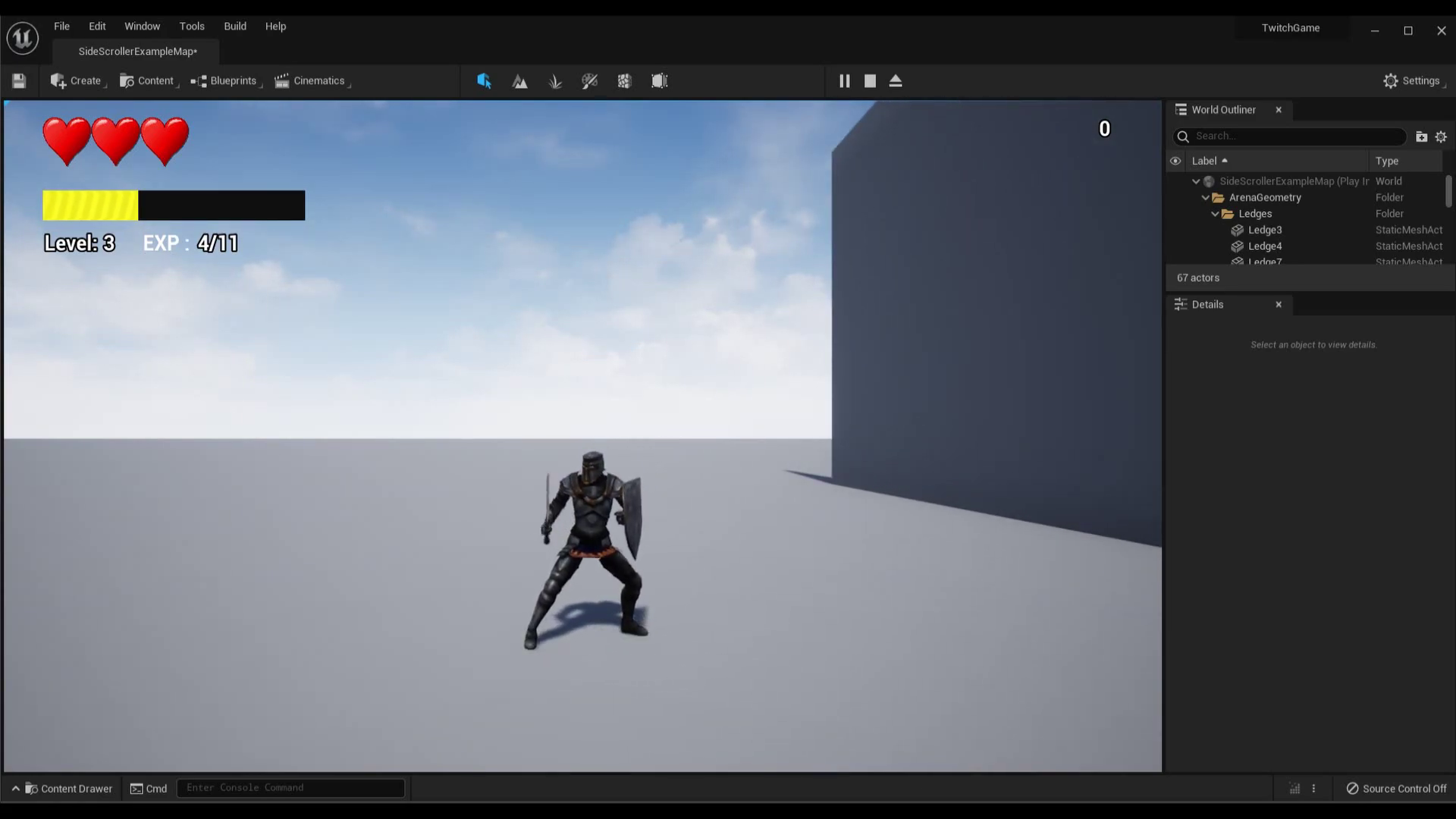
key(d)
key(space)
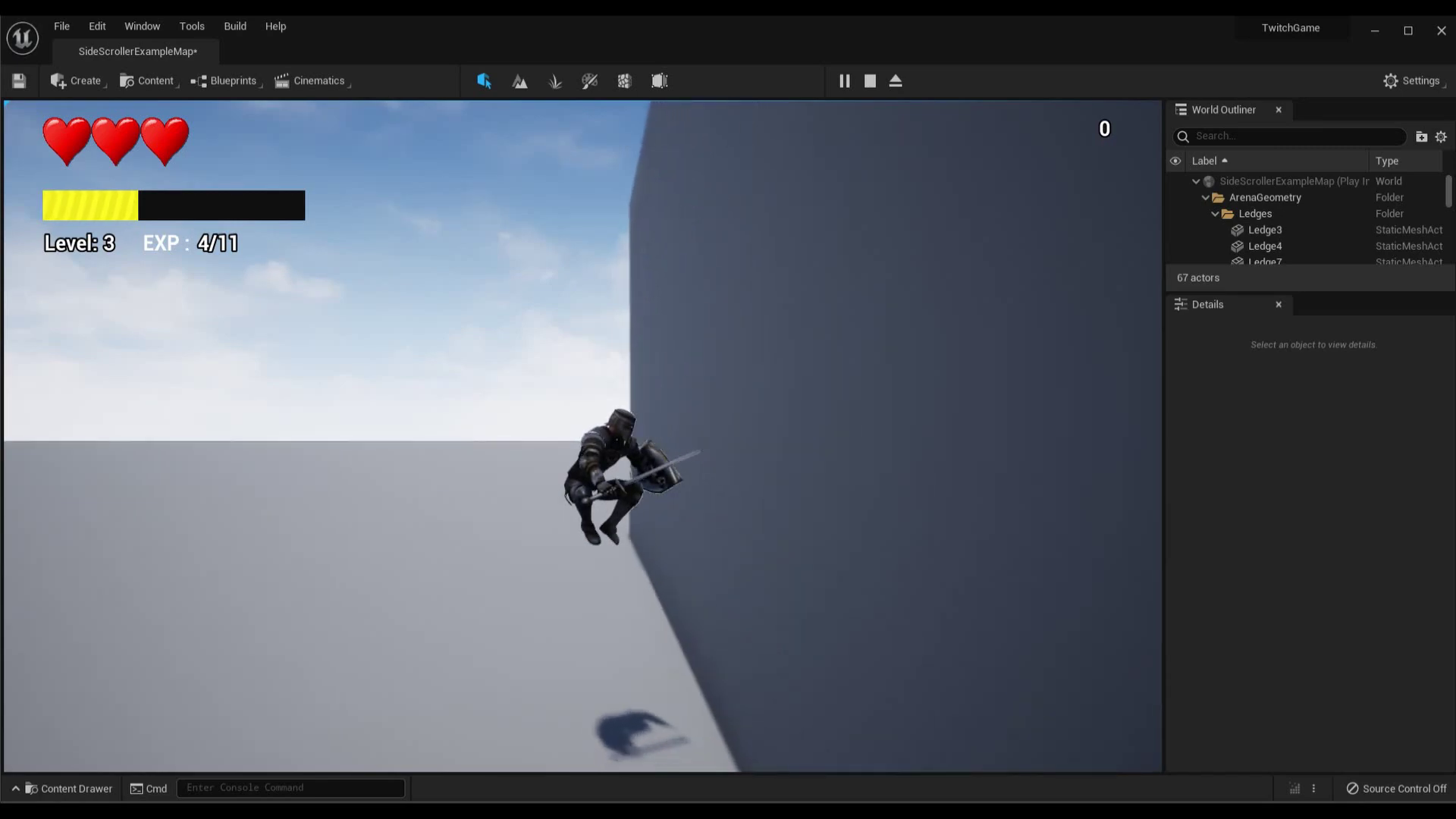
key(Escape)
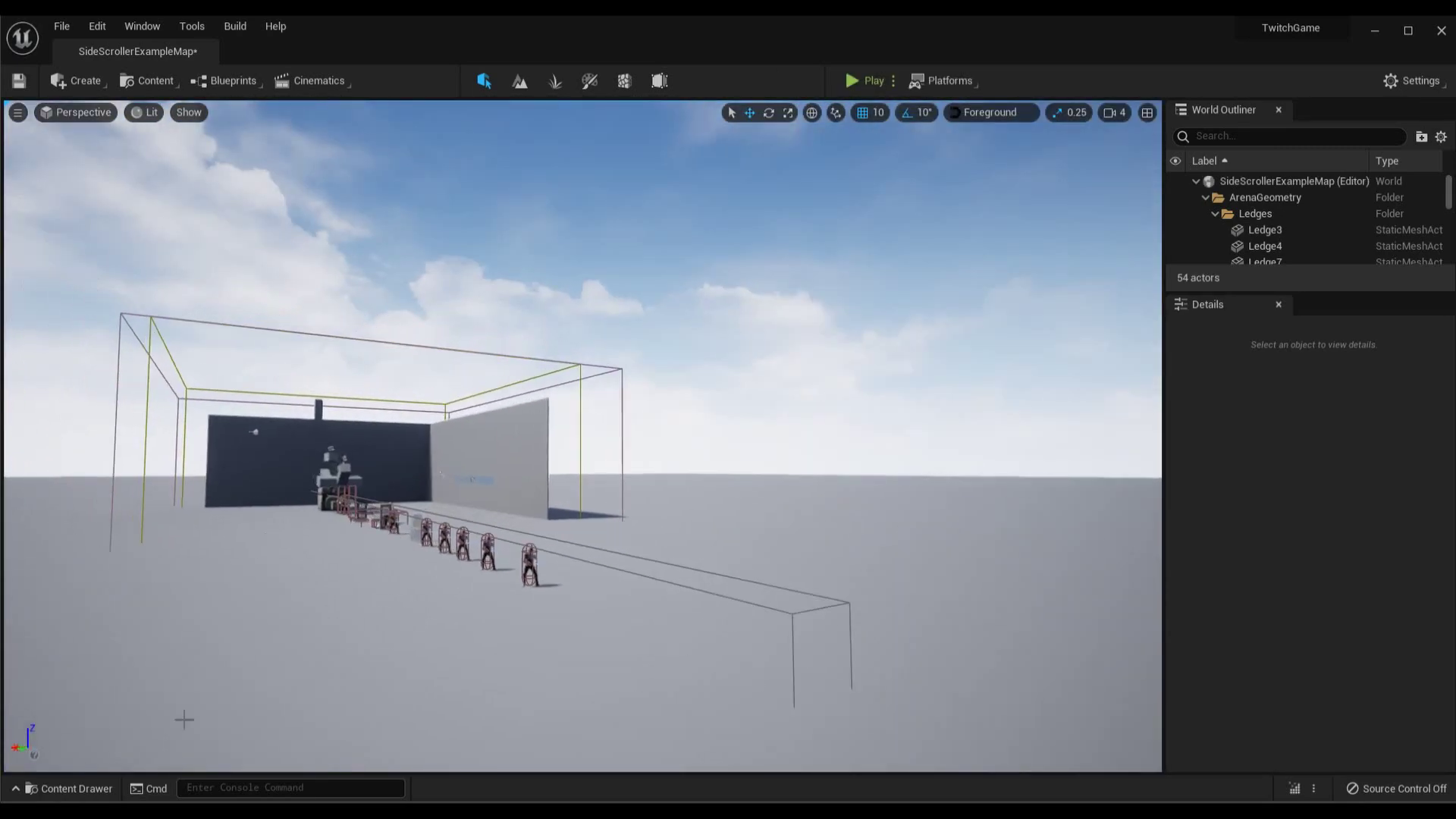
- Start a second play session of the level and test jumping over the shop area and fighting the enemies around the doors
right_drag(578, 356, 513, 471)
mouse_move(612, 297)
right_down()
mouse_move(583, 293)
mouse_move(595, 293)
right_up()
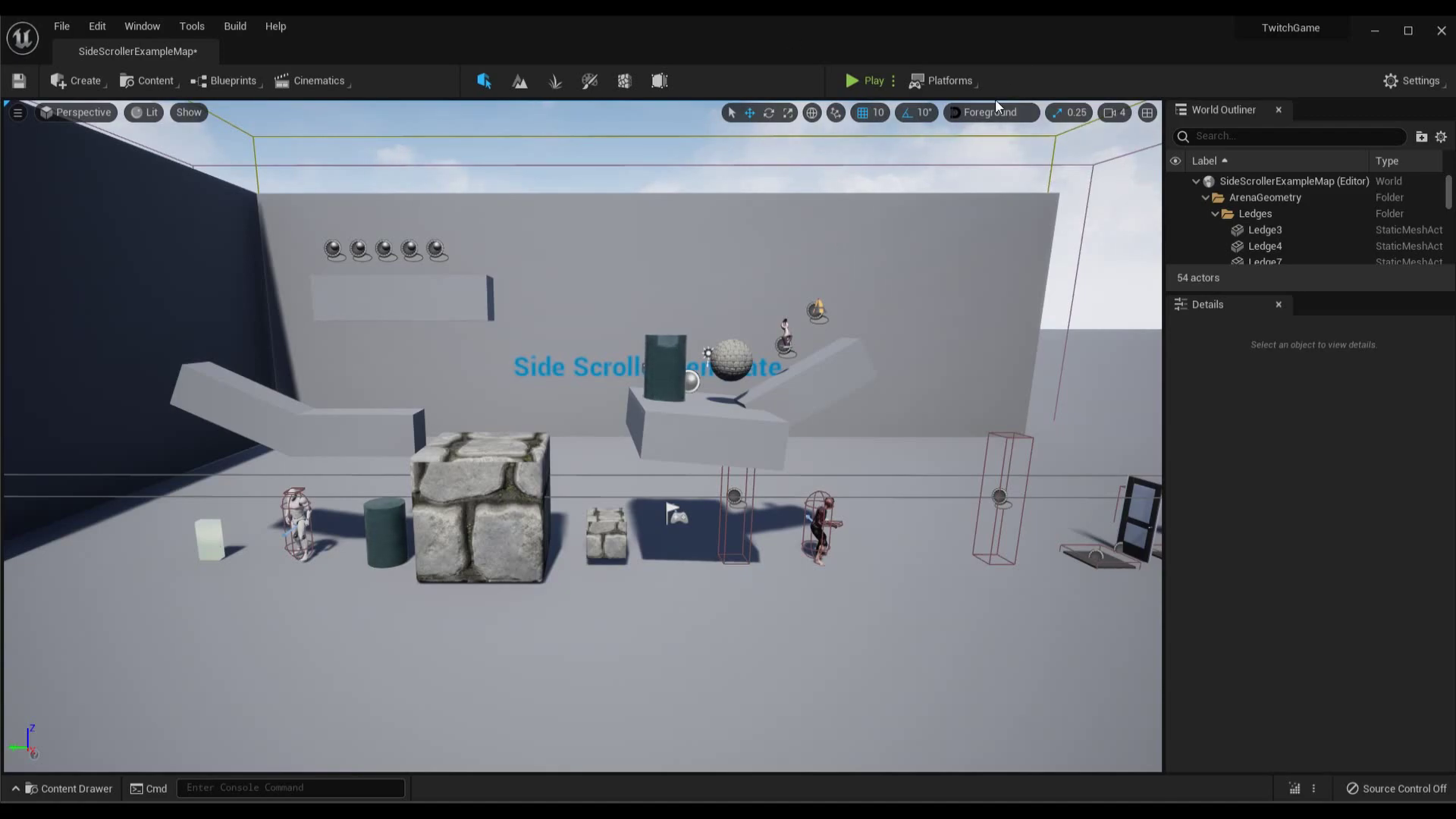
click(847, 75)
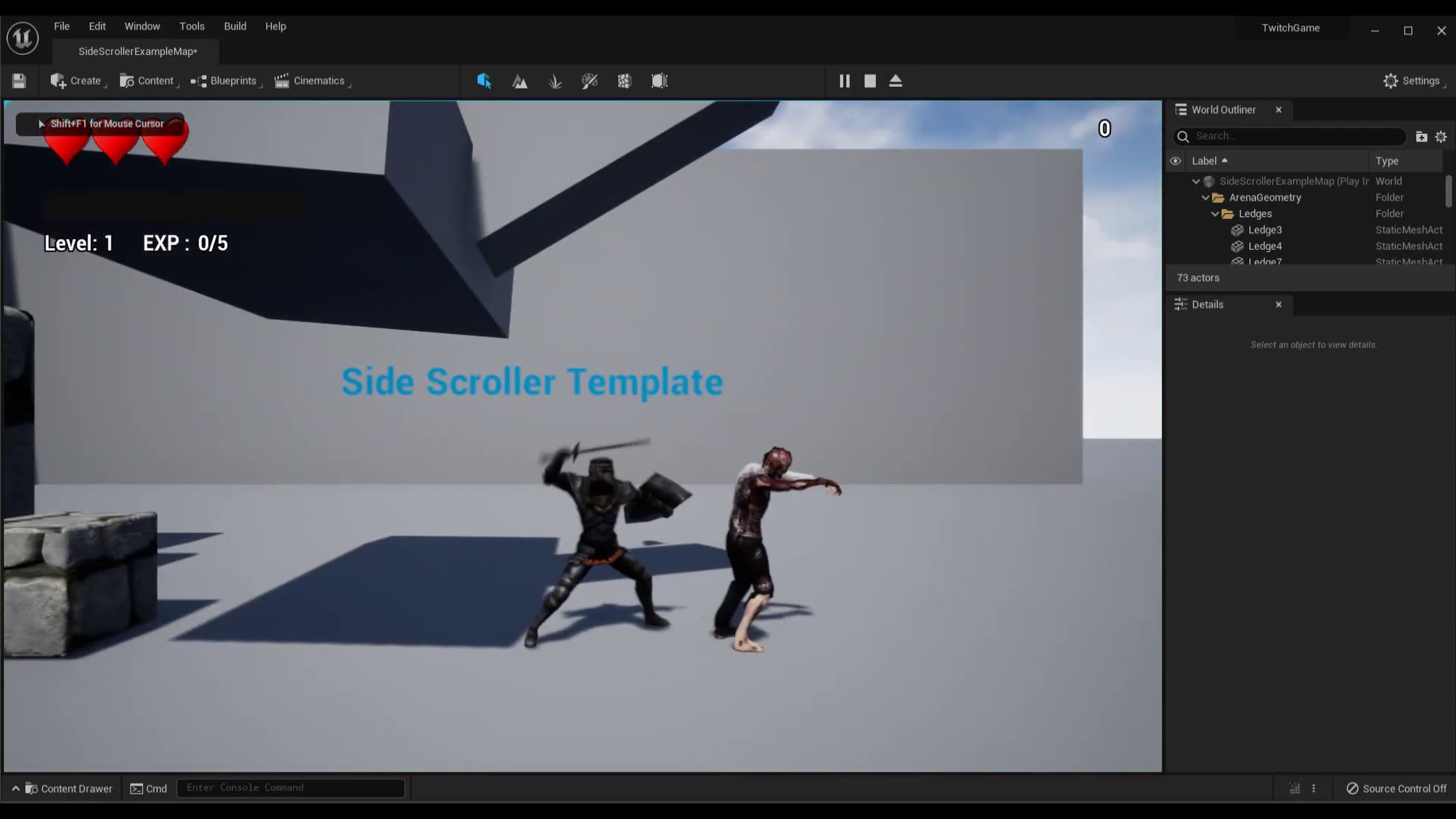
key(d)
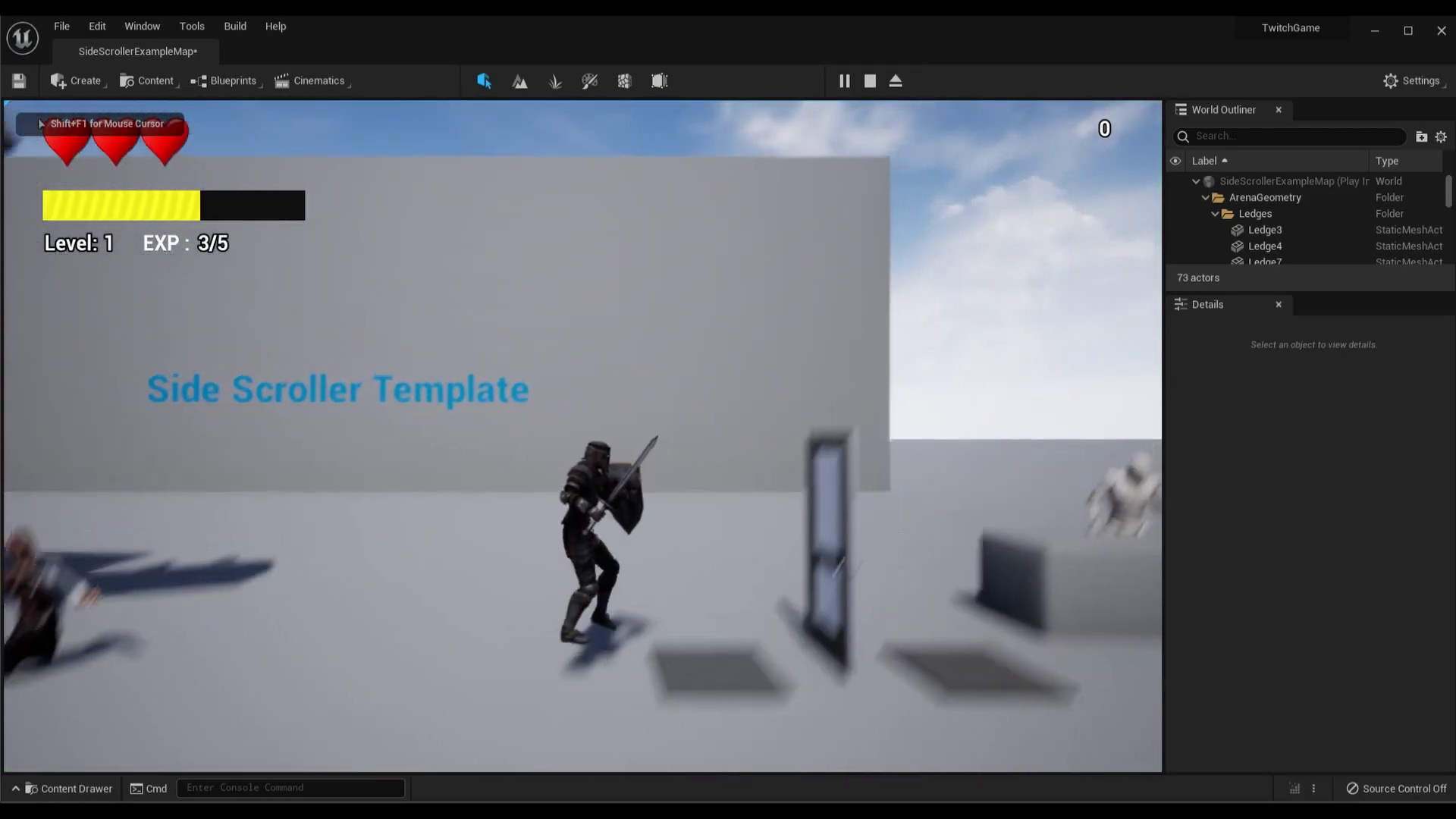
key(space)
key(space)
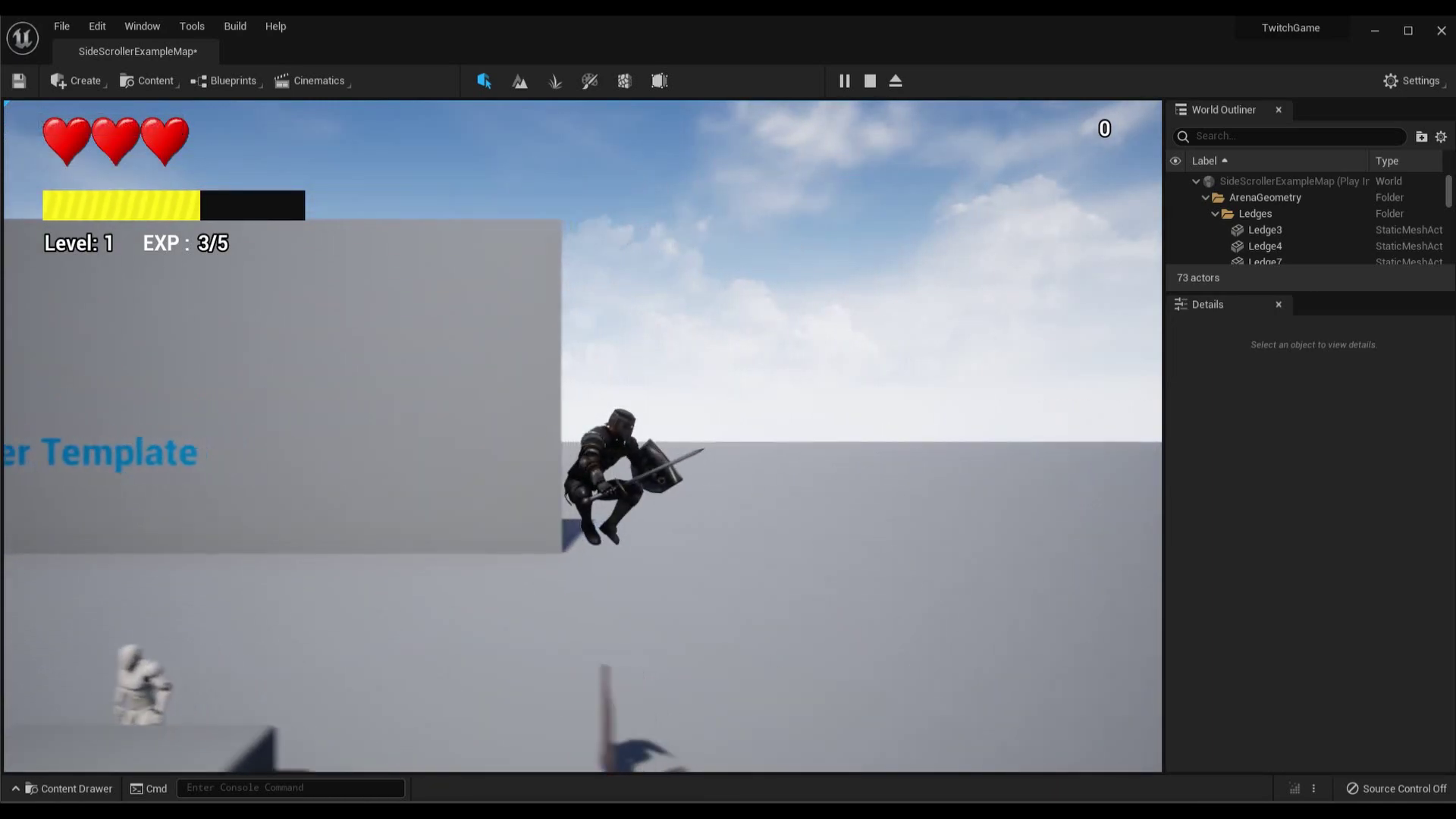
key(d)
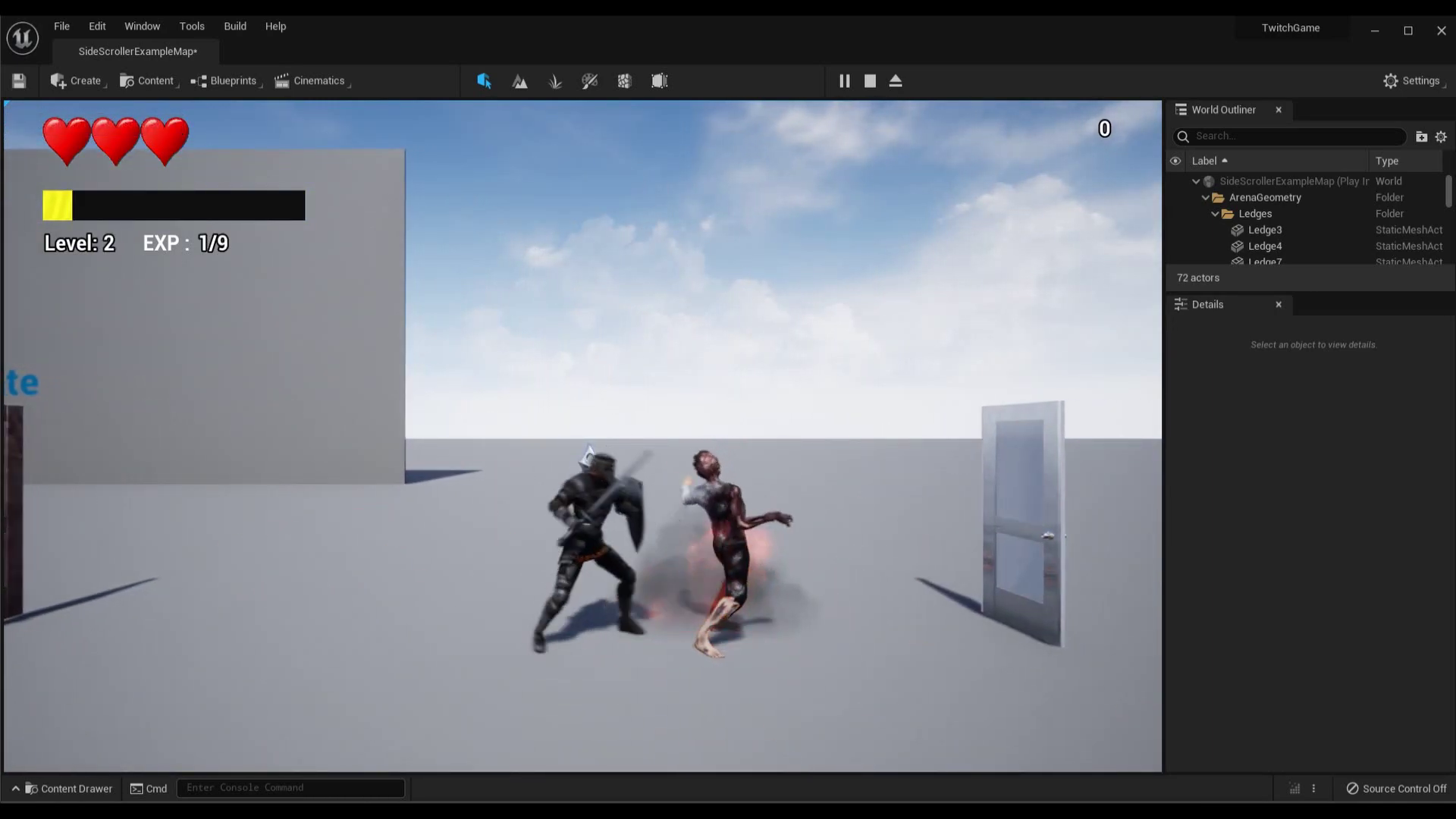
key(space)
key(d)
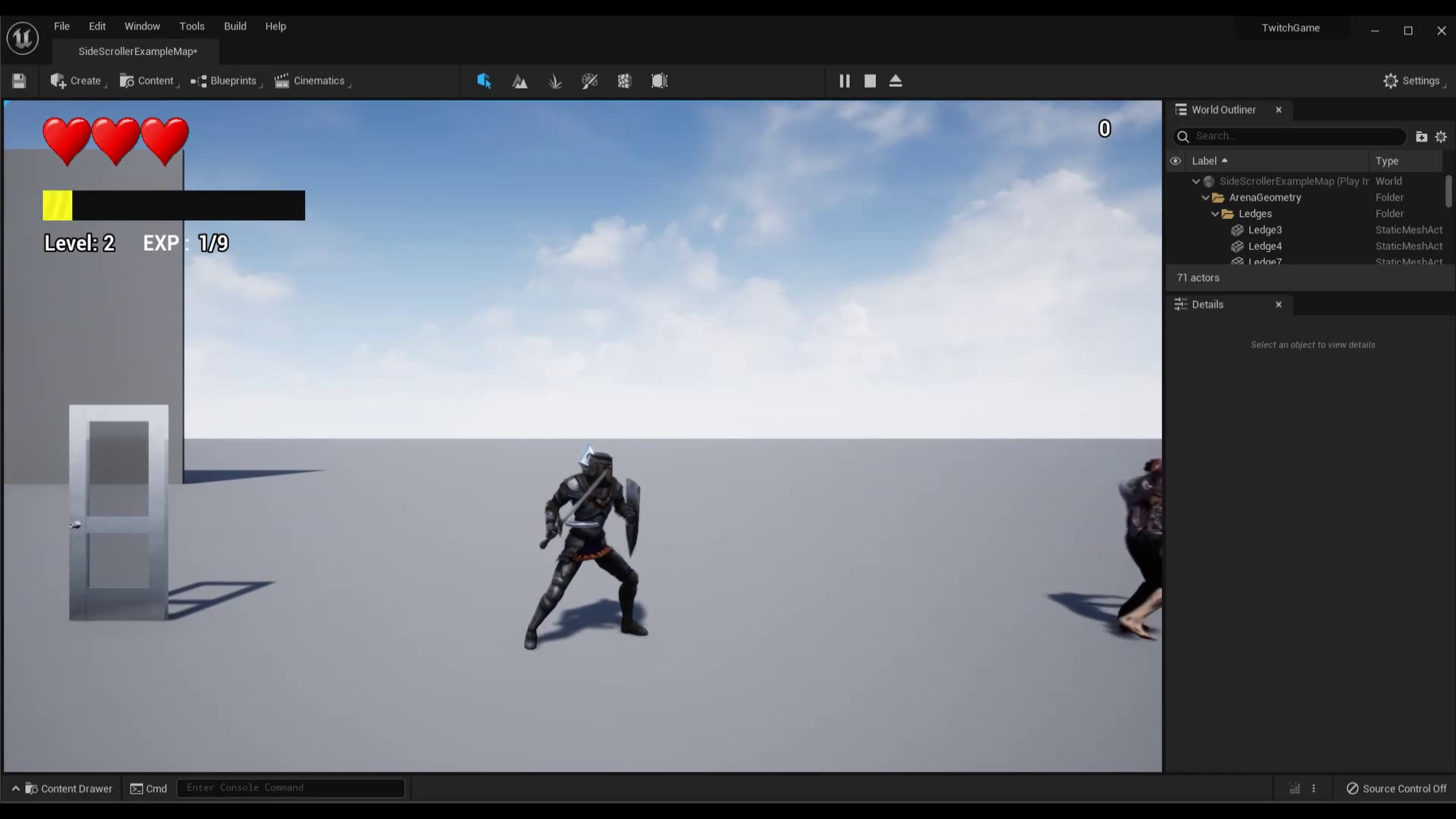
- Continue the second play-test by attacking the row of zombies beyond the metal door
key(d)
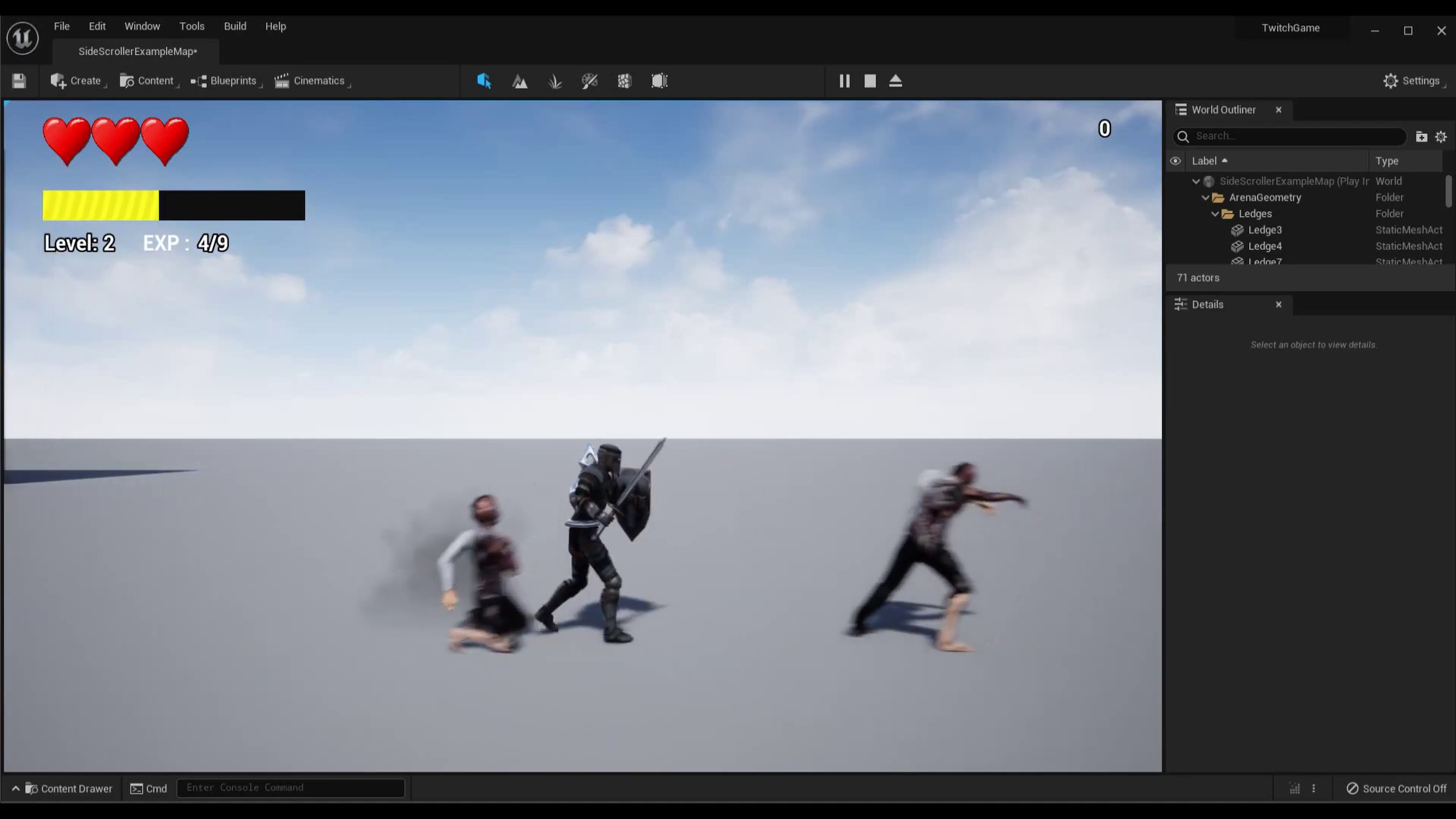
key(e)
key(e)
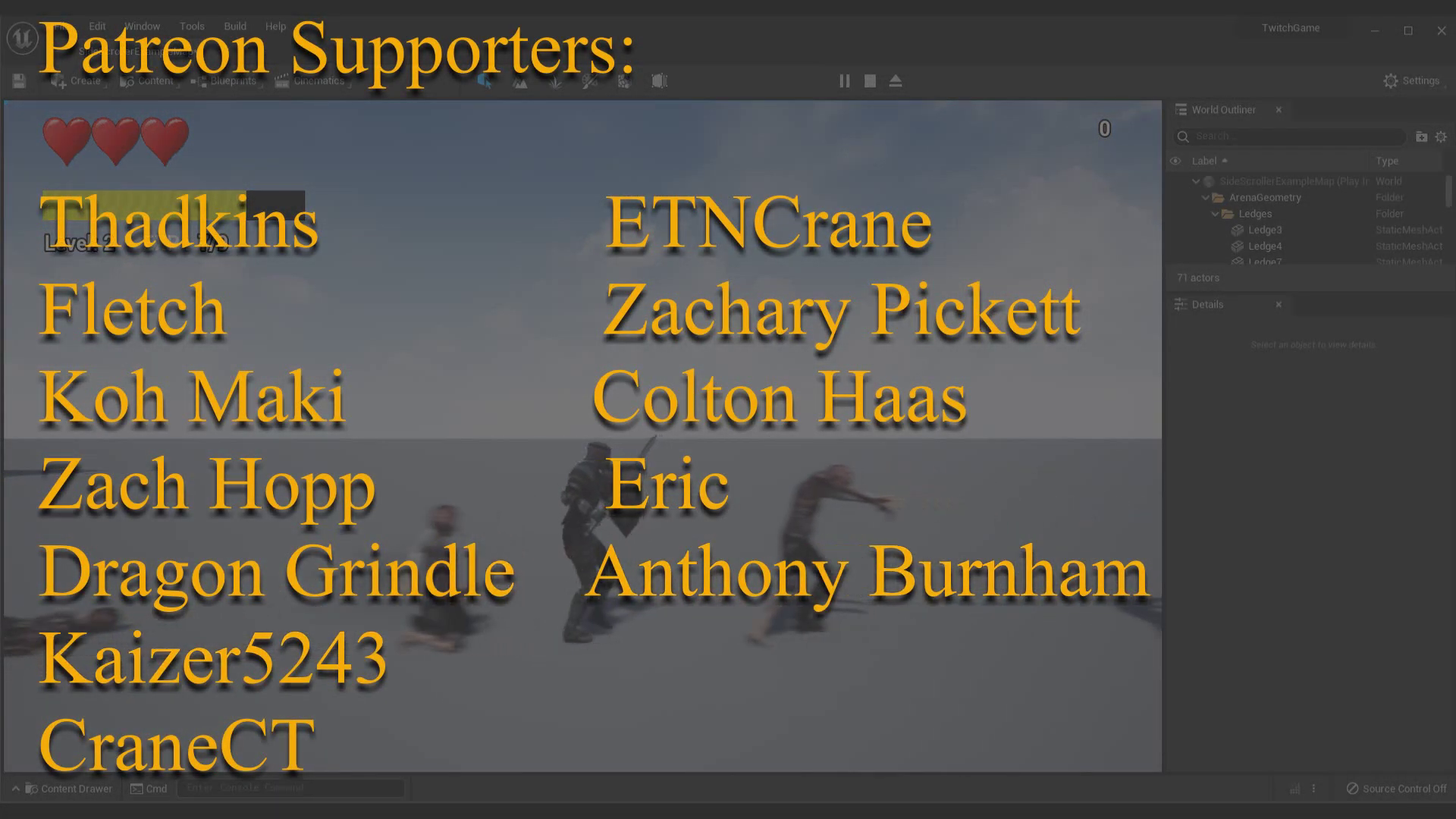
key(e)
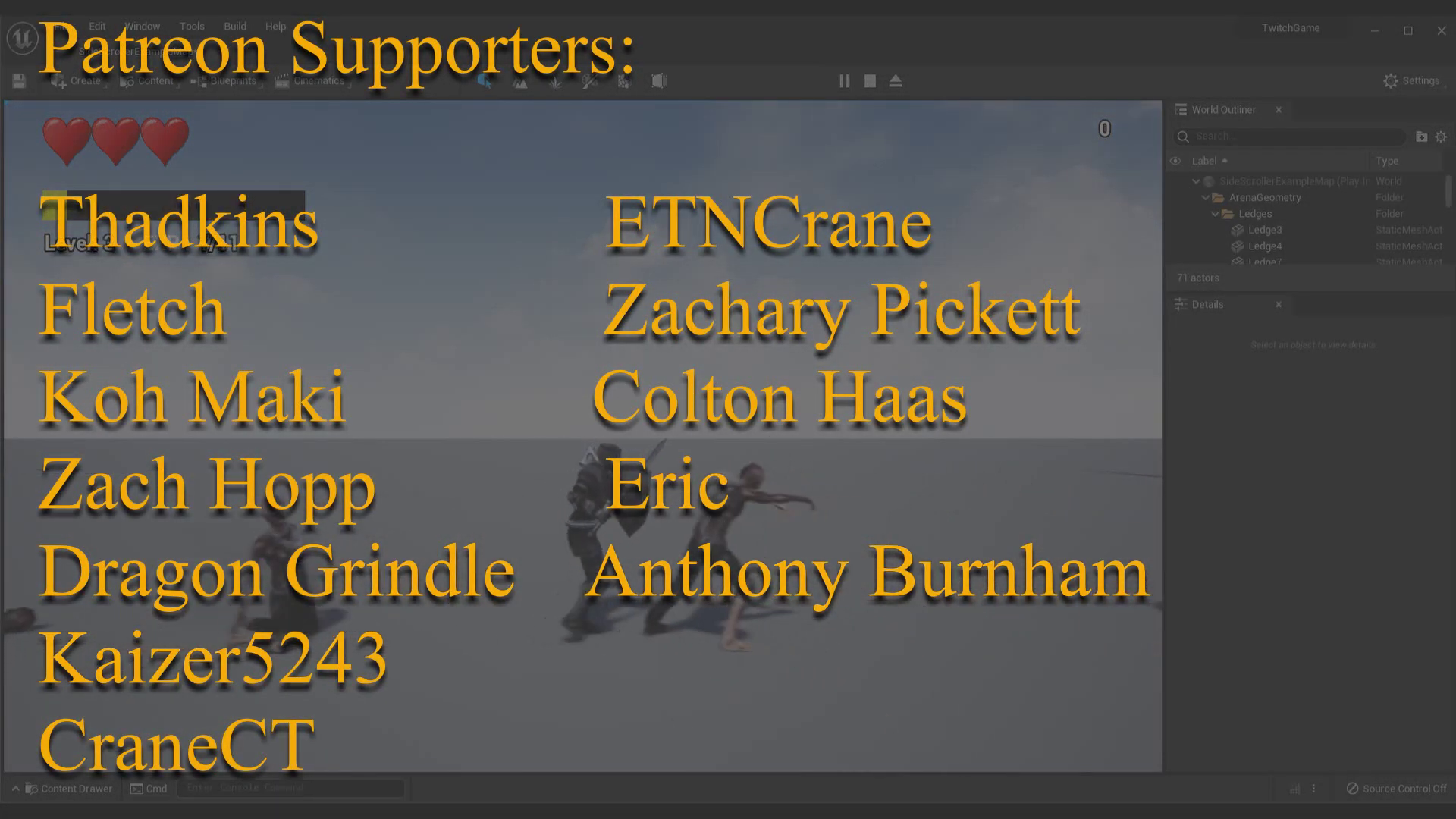